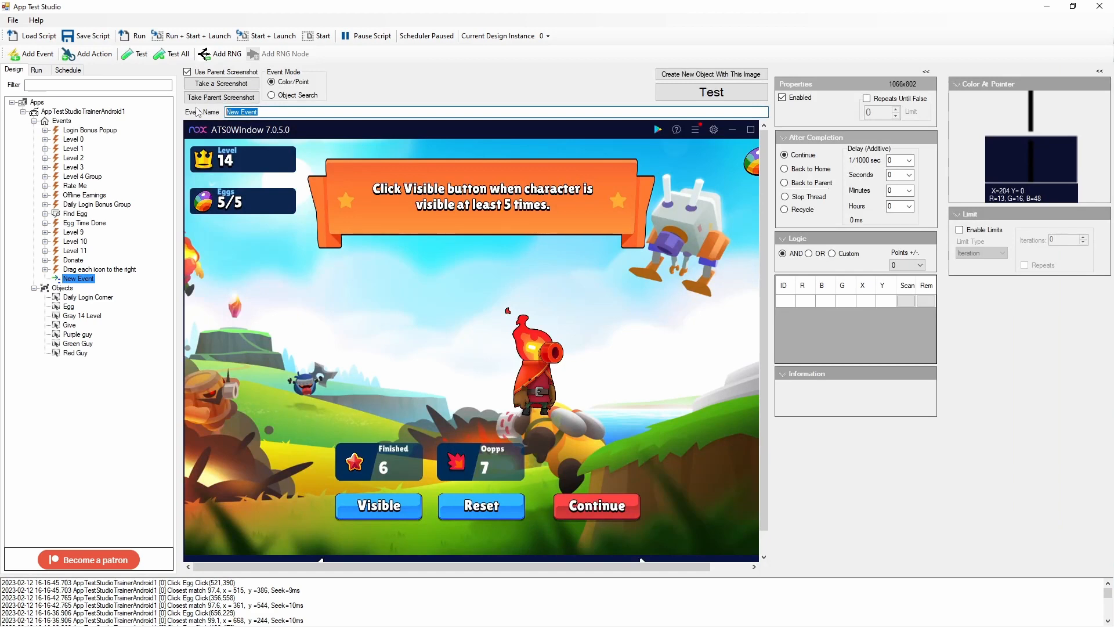
Name the new event "Visible with Object Search"
text(V)
key(shift+F10)
key(i)
key(Escape)
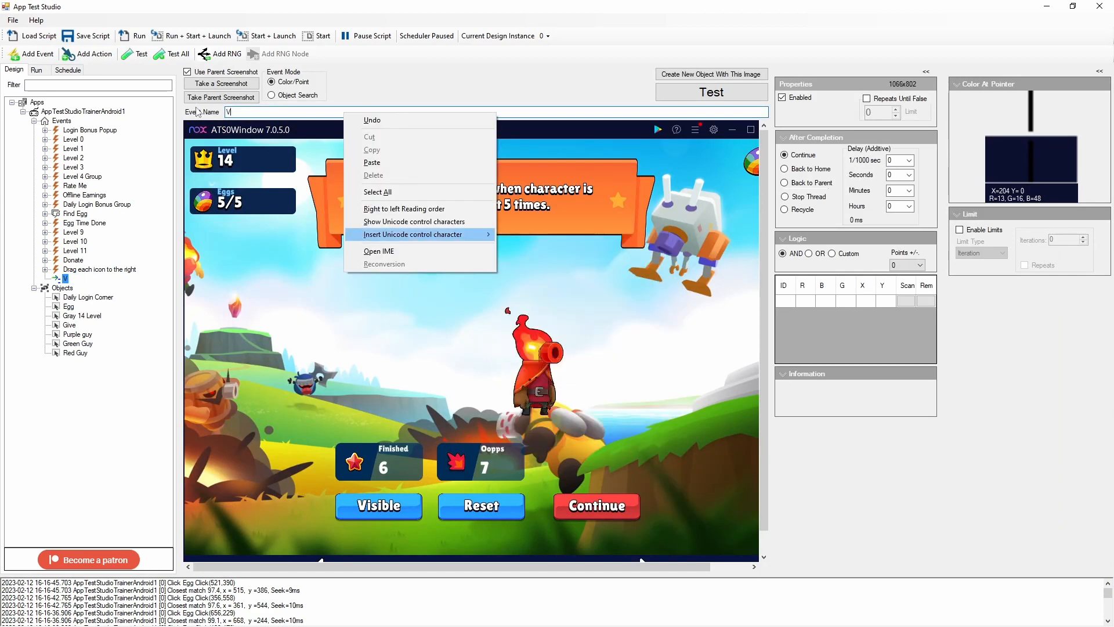
key(Escape)
text(isible with Object Search)
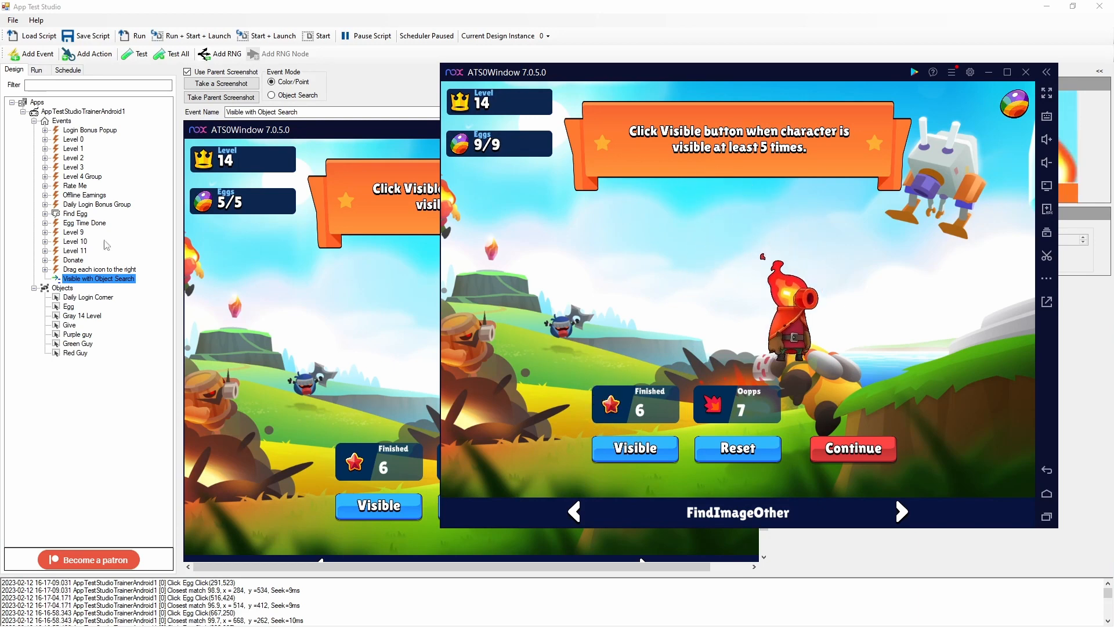
Review how the Find Purple guy search and its Drop off Purple guy action are set up under the "Drag each icon to the right" event
click(45, 269)
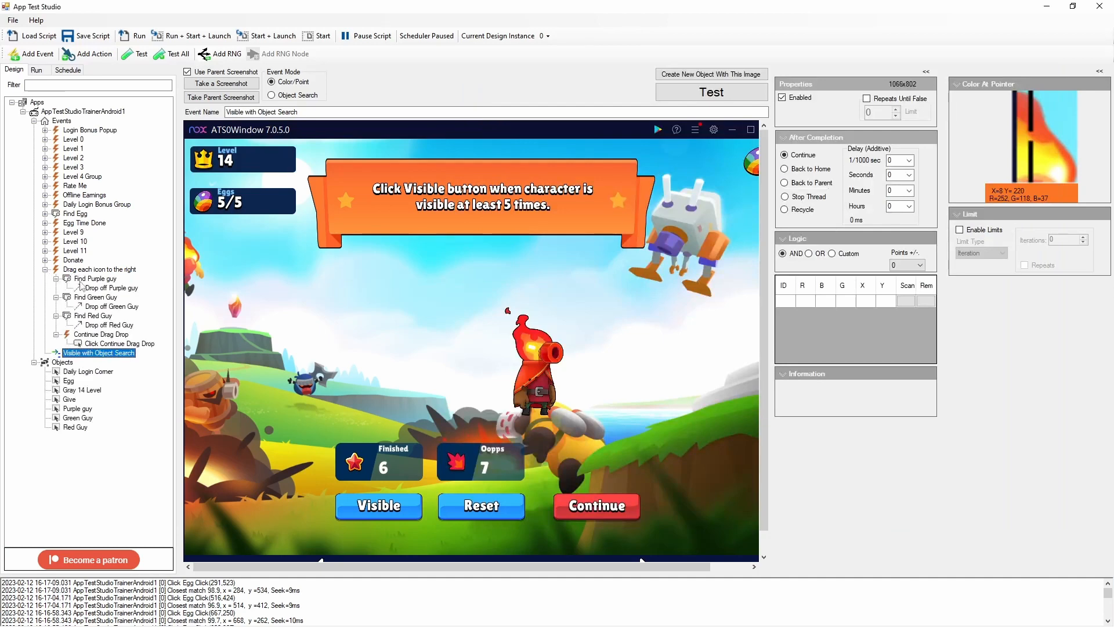
click(93, 289)
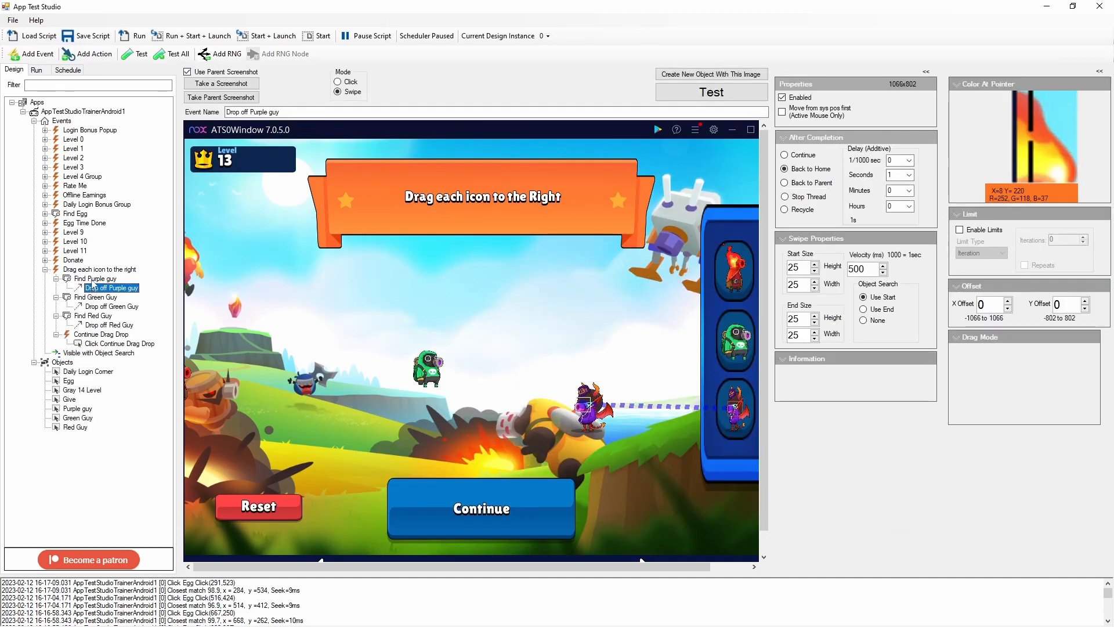
click(90, 279)
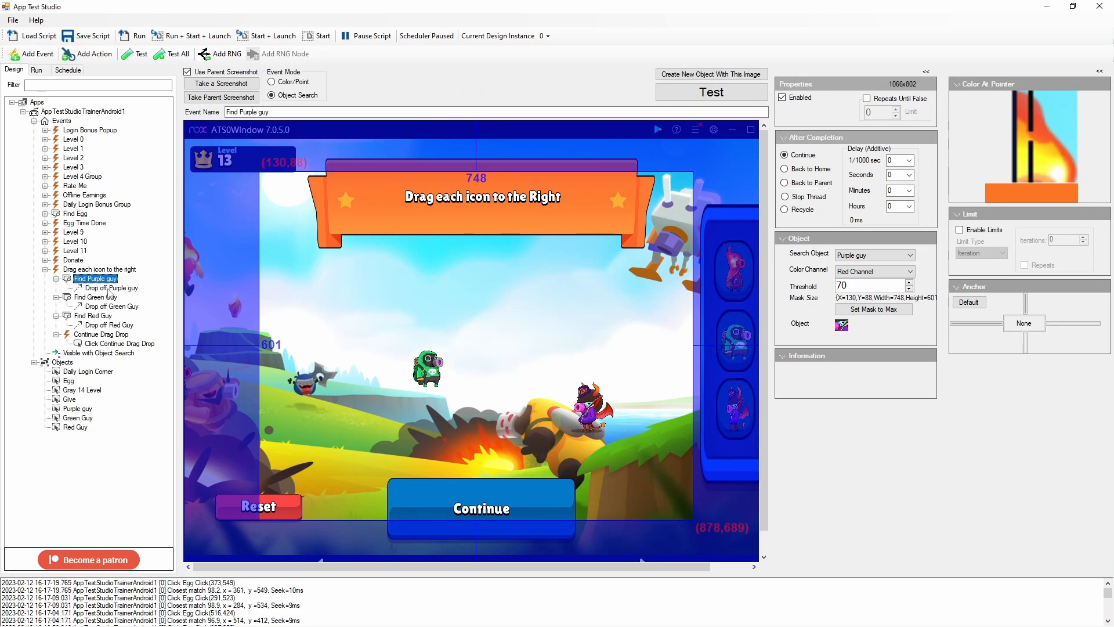
click(111, 353)
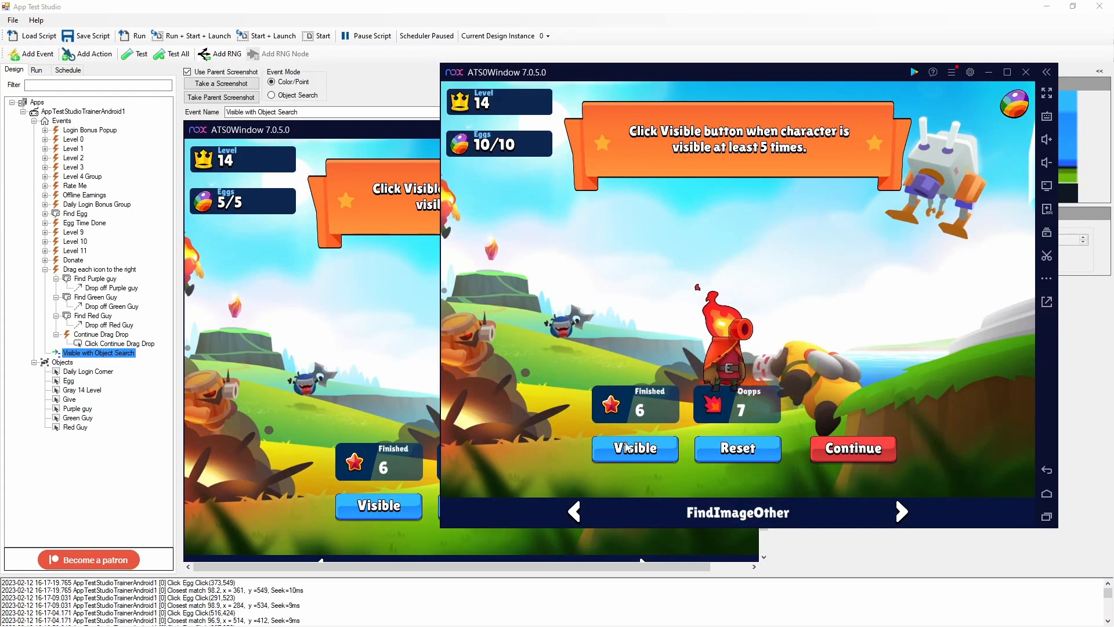
Add nine color check points to the Visible with Object Search event across the instruction text in the orange banner
click(79, 355)
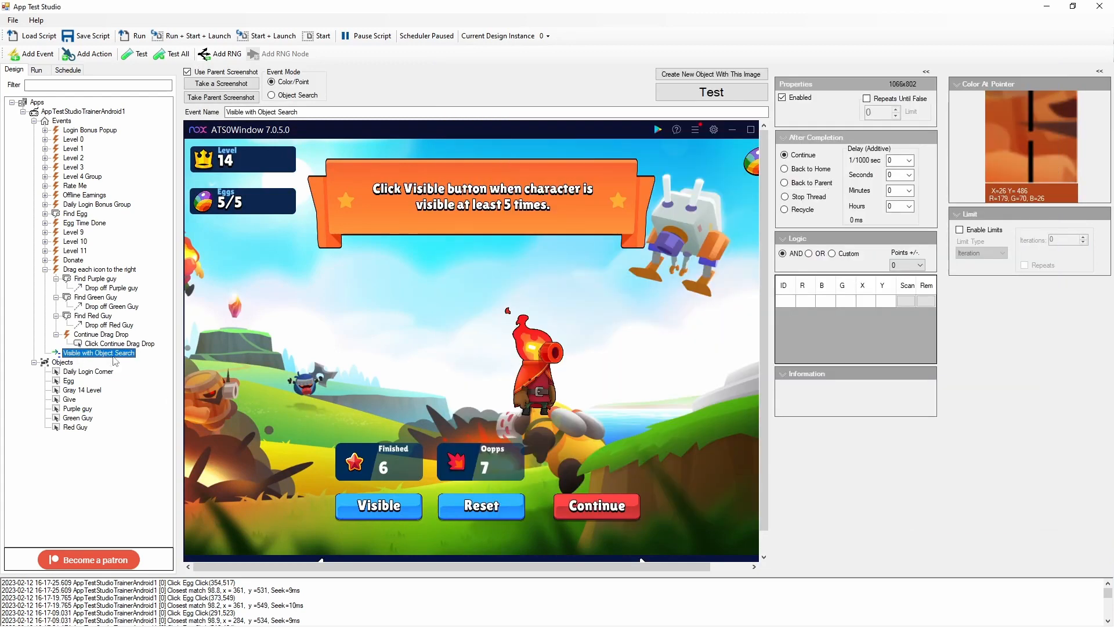
click(372, 194)
click(386, 194)
click(418, 191)
click(446, 192)
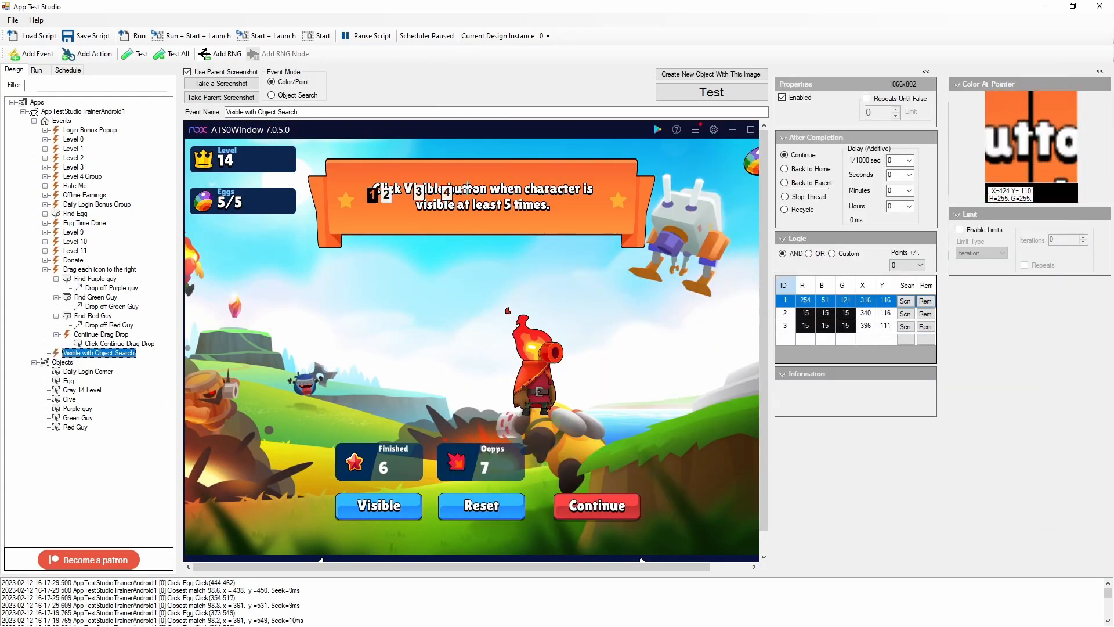
click(485, 196)
click(525, 199)
click(573, 199)
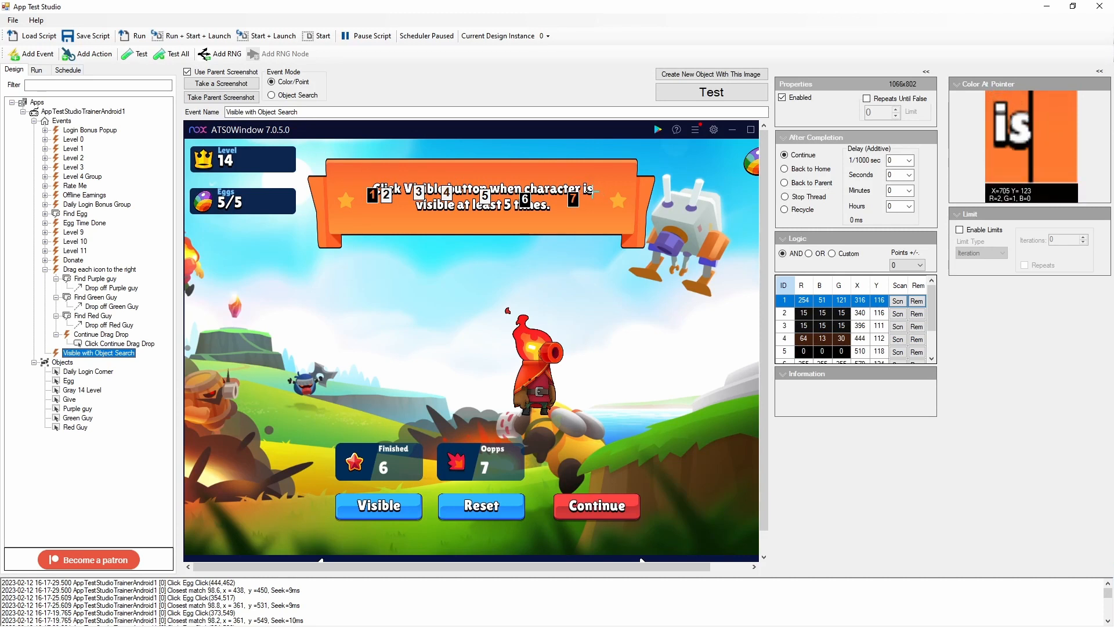
click(597, 199)
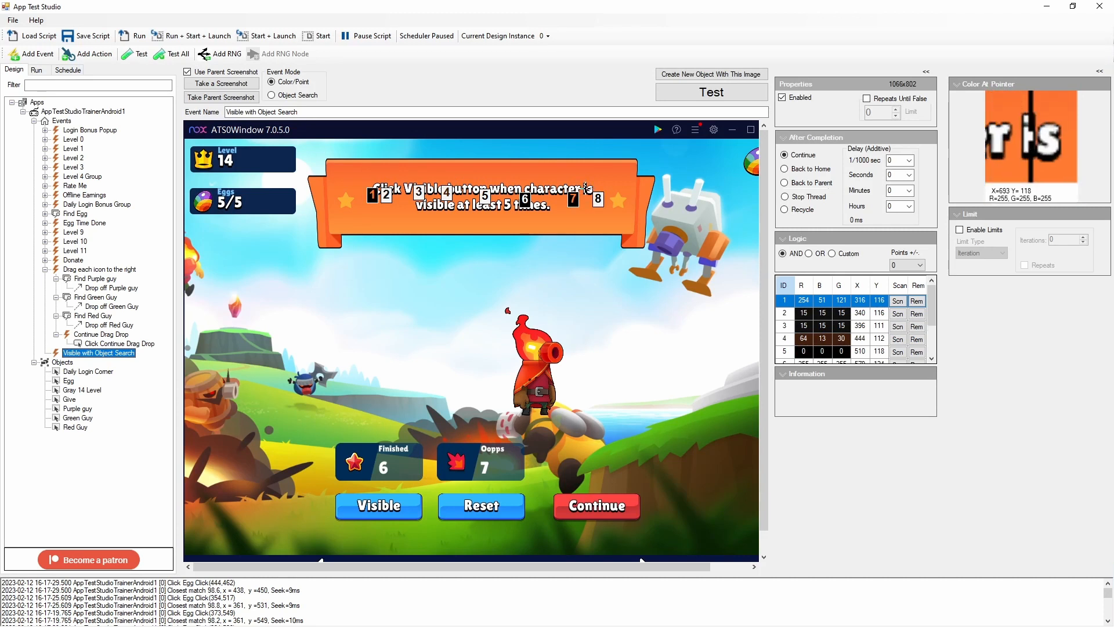
click(591, 196)
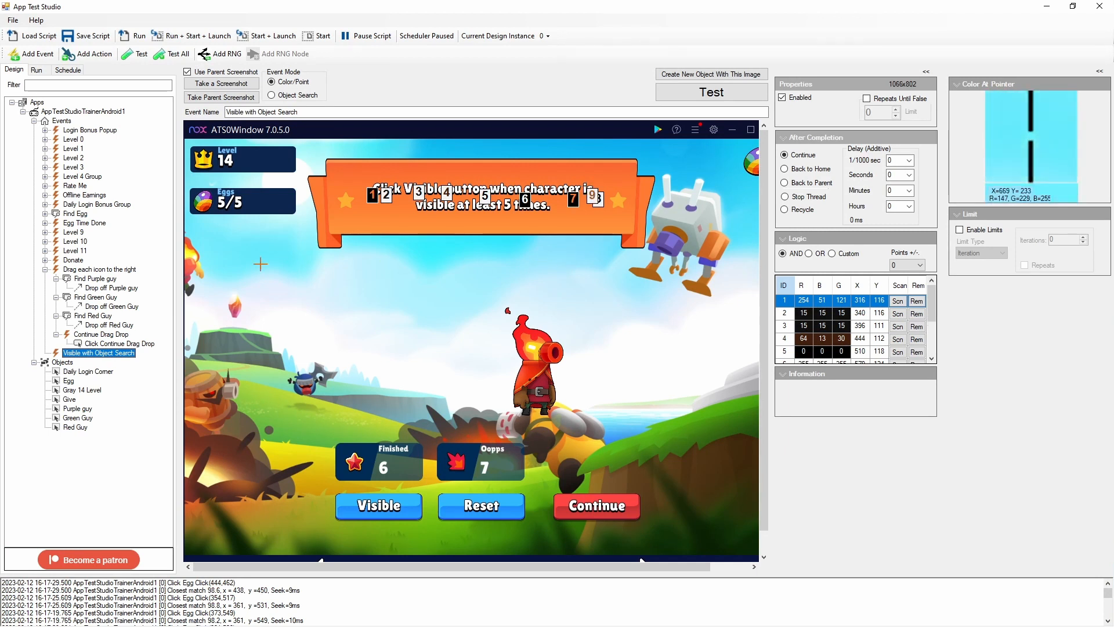
Add an action under Visible with Object Search, and make and use a "Red Guy 2" object boxed from the red character's face and body
right_click(102, 359)
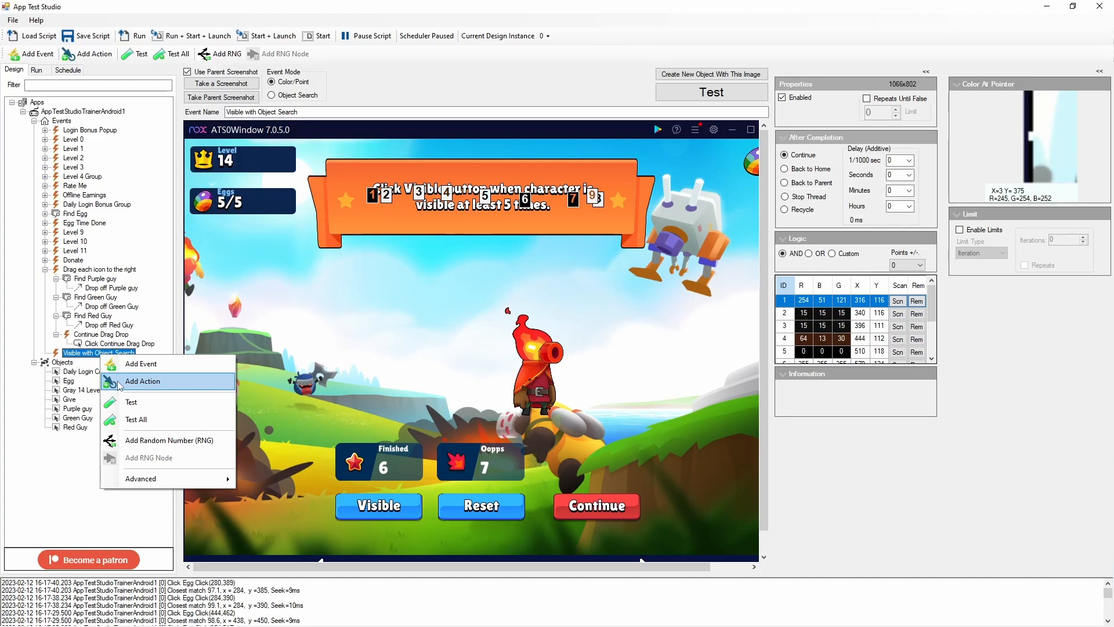
click(123, 381)
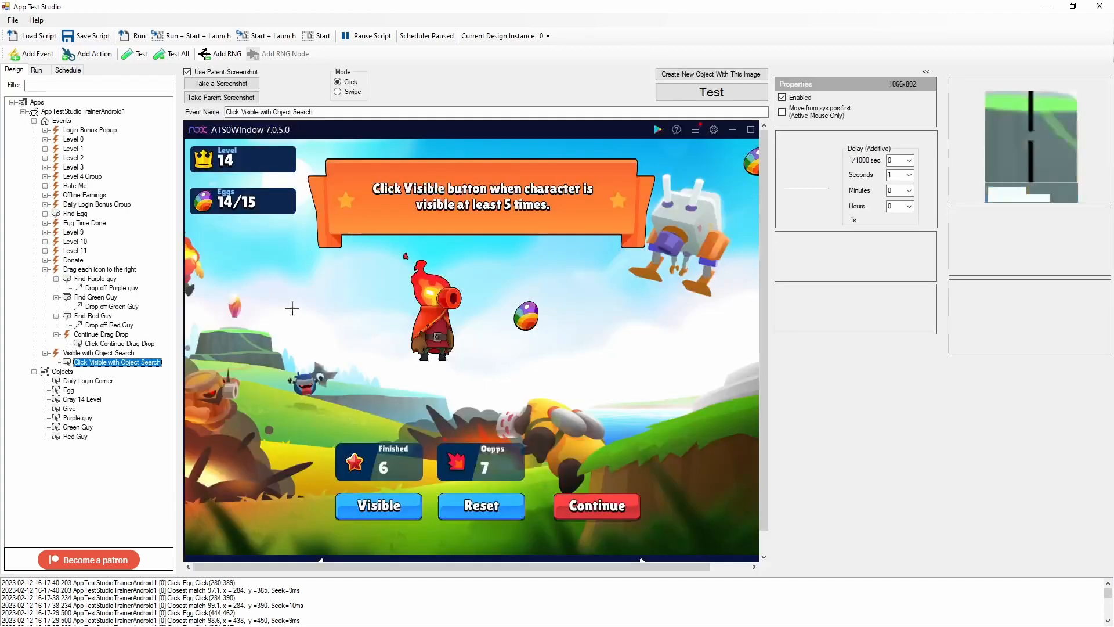
click(712, 73)
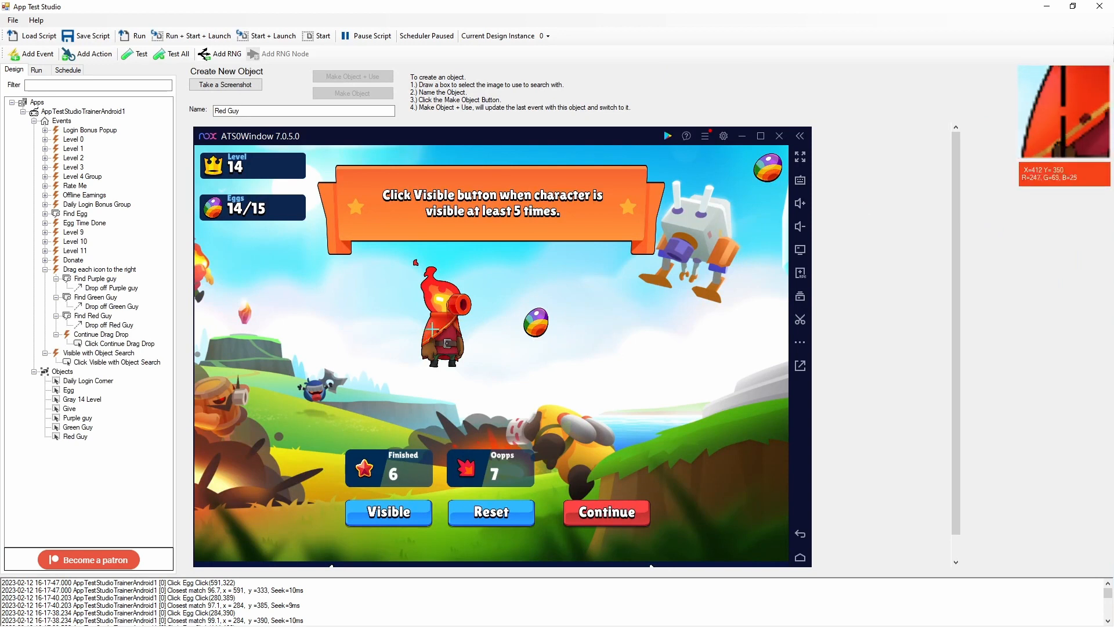
drag(434, 292, 456, 348)
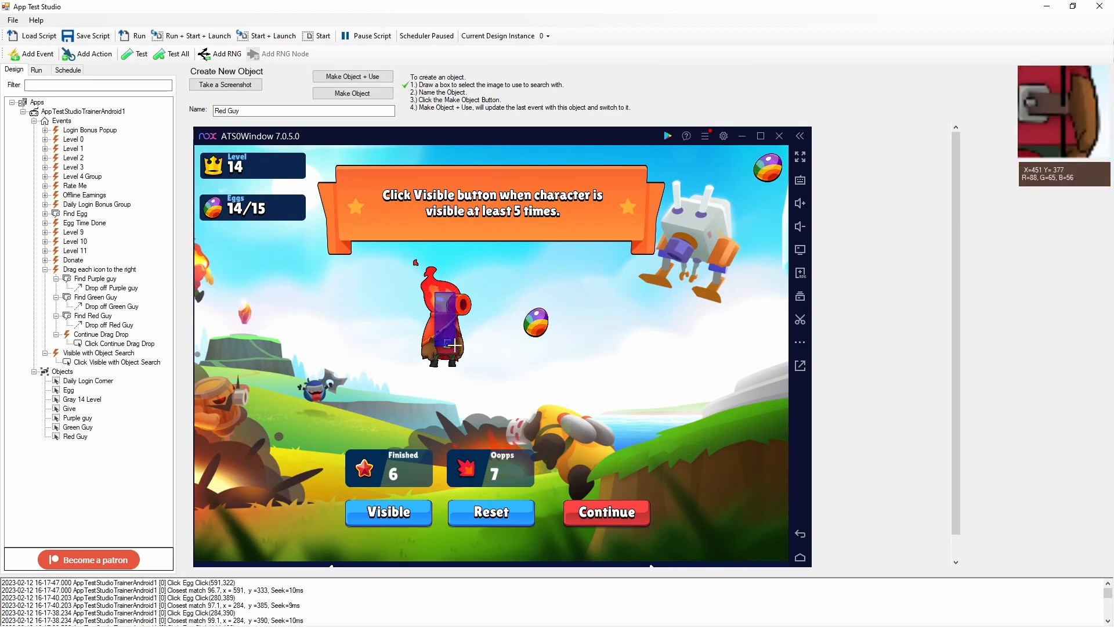
drag(293, 110, 197, 108)
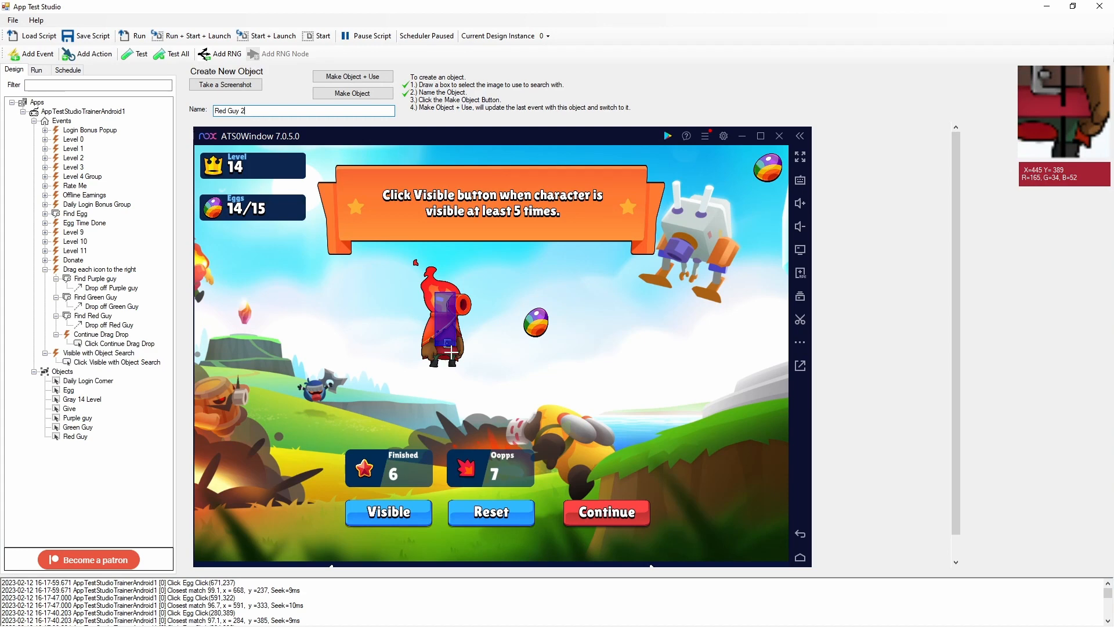
click(360, 78)
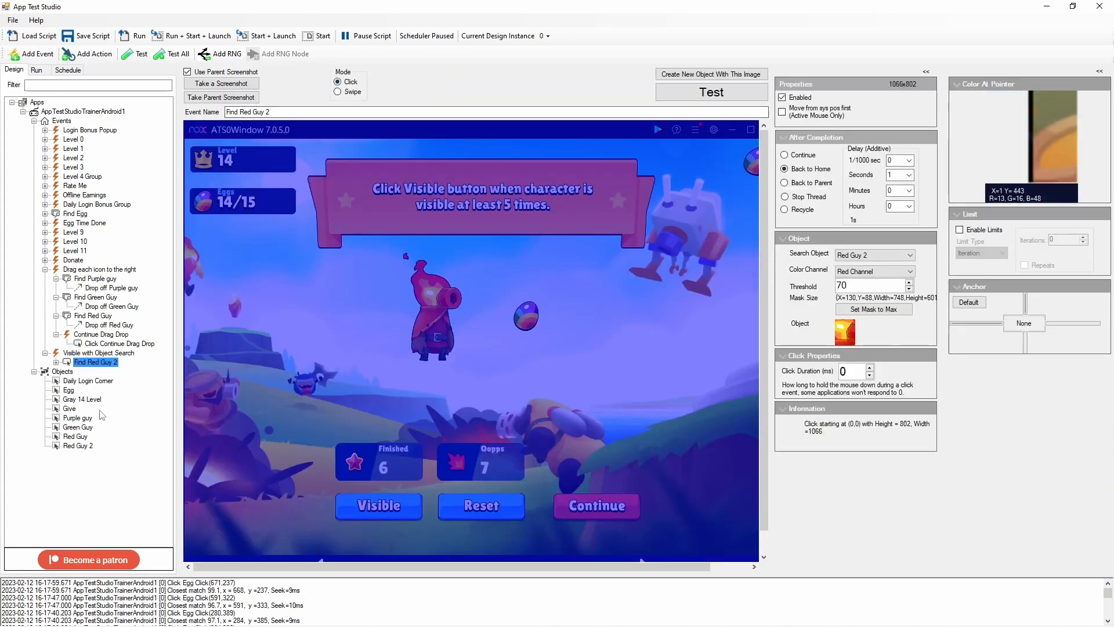
Delete the Find Red Guy 2 action together with its nested click action from the Visible with Object Search event
click(56, 363)
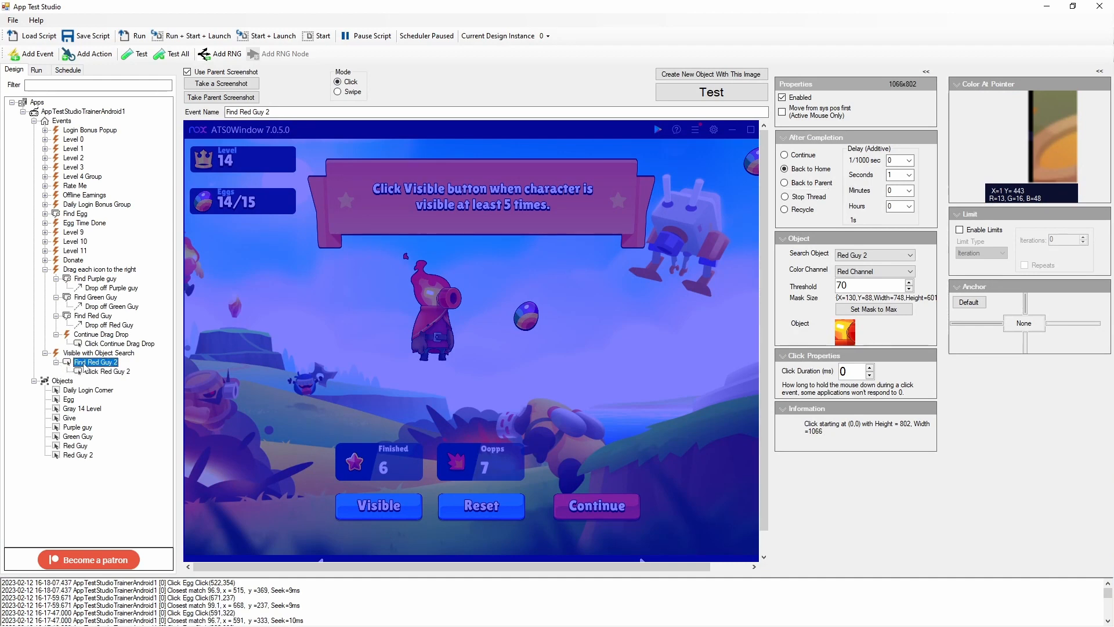
click(87, 370)
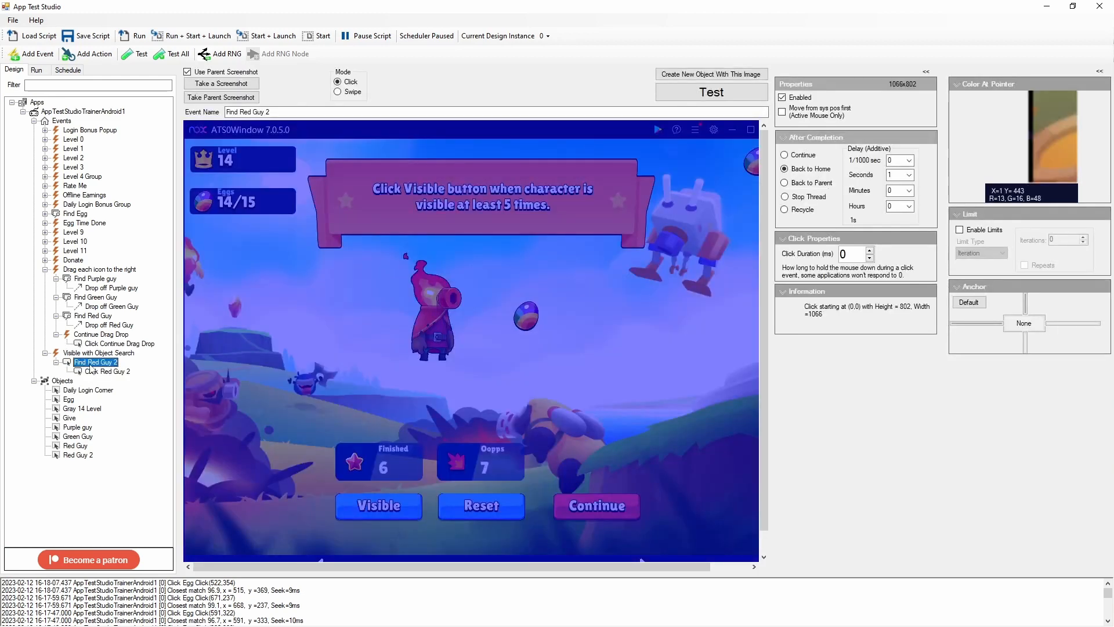
right_click(91, 370)
mouse_move(151, 489)
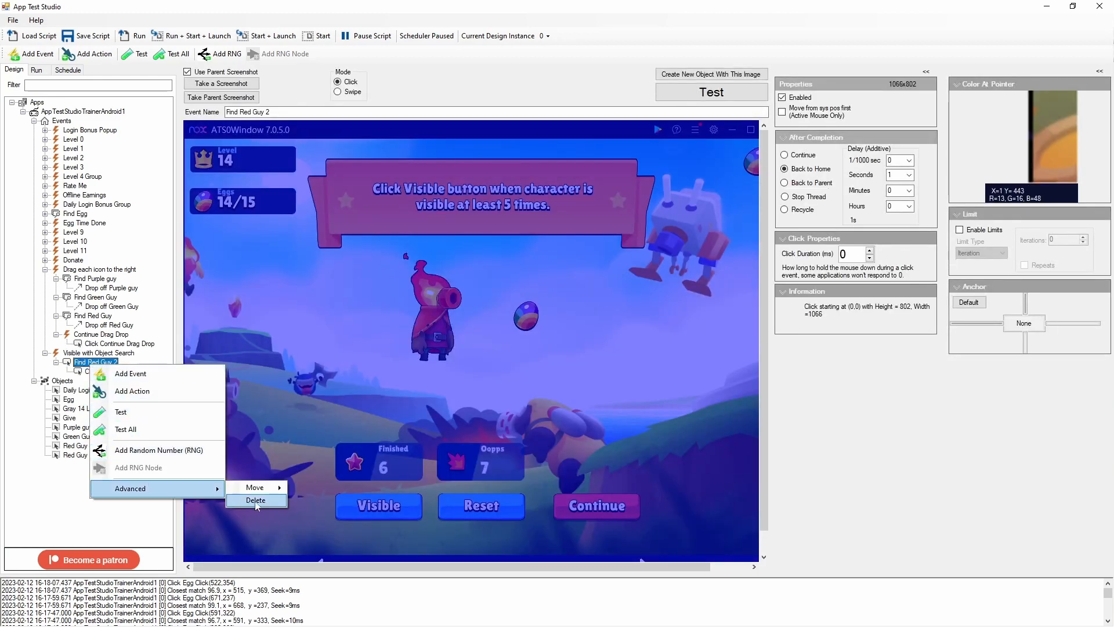
click(258, 500)
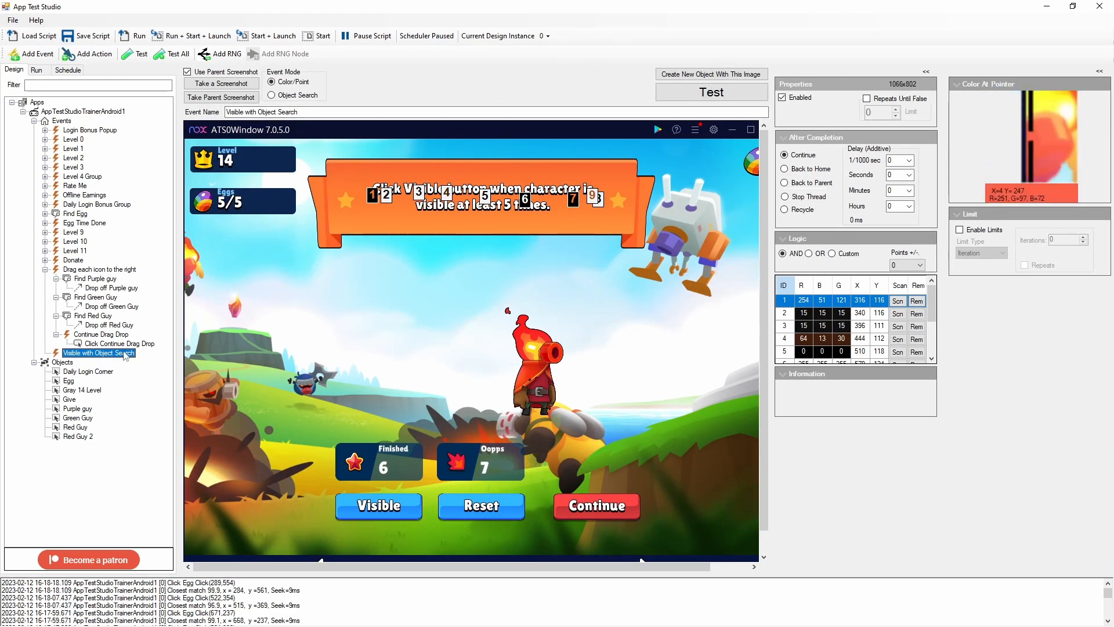
Add a child event under Visible with Object Search in Object Search mode, with Red Guy 2 as the search object
right_click(125, 354)
click(154, 360)
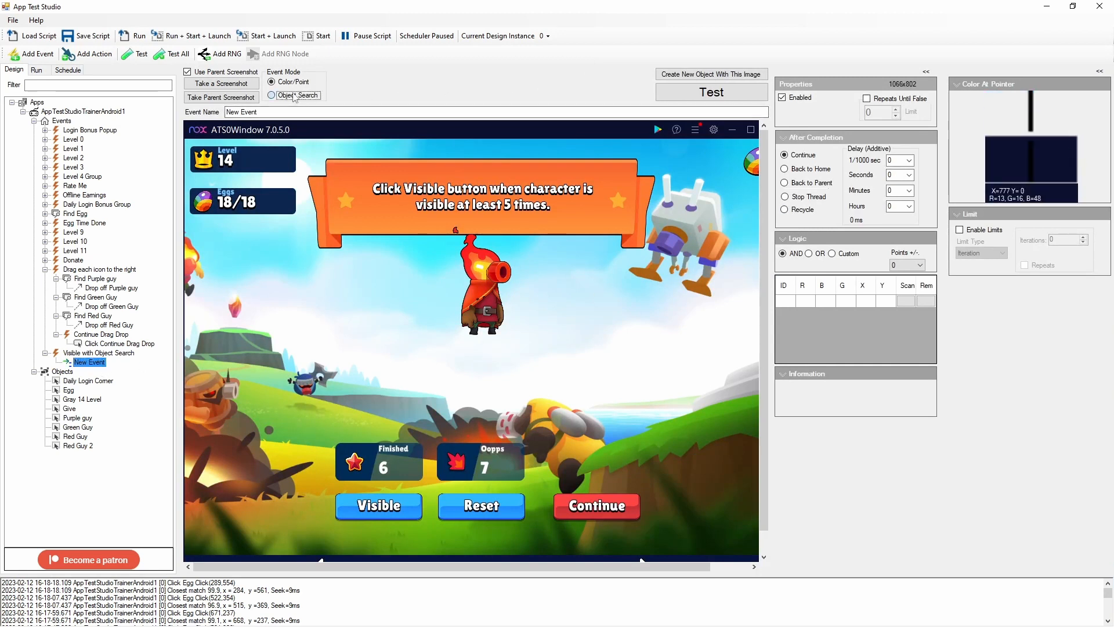
click(272, 95)
click(888, 255)
click(851, 316)
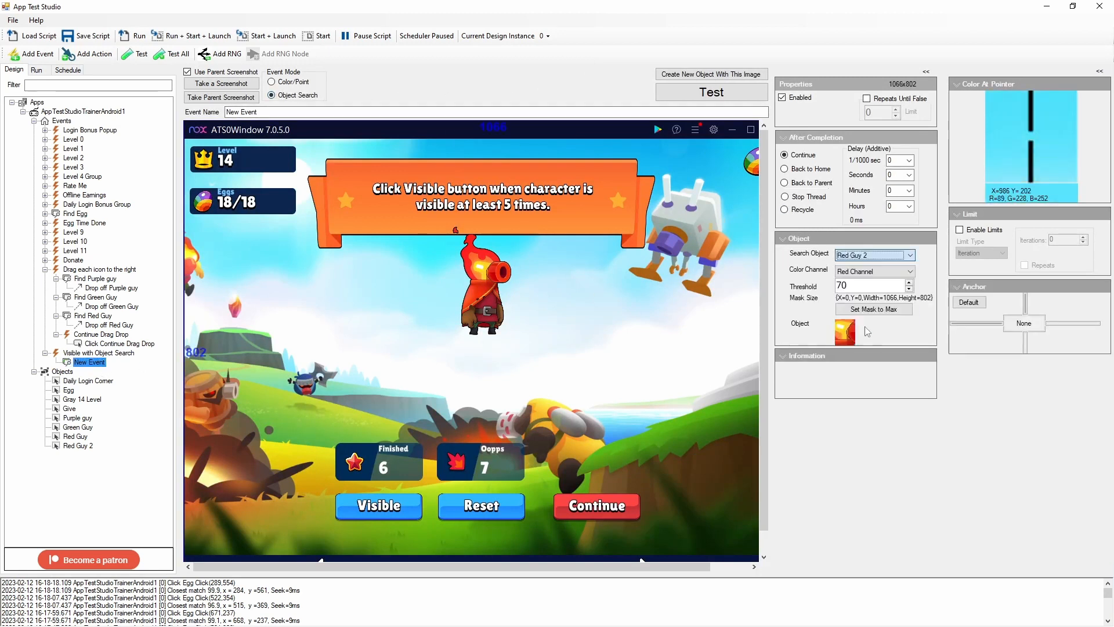
Try Red Guy as the child event's search object and test it repeatedly against the current window
click(876, 256)
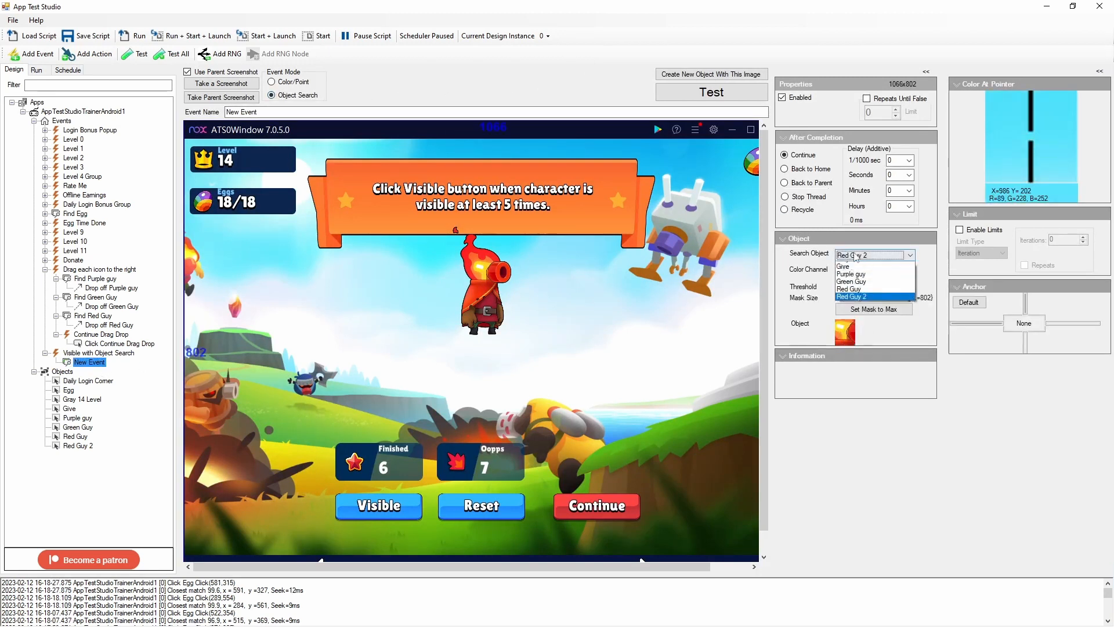
click(868, 320)
click(714, 92)
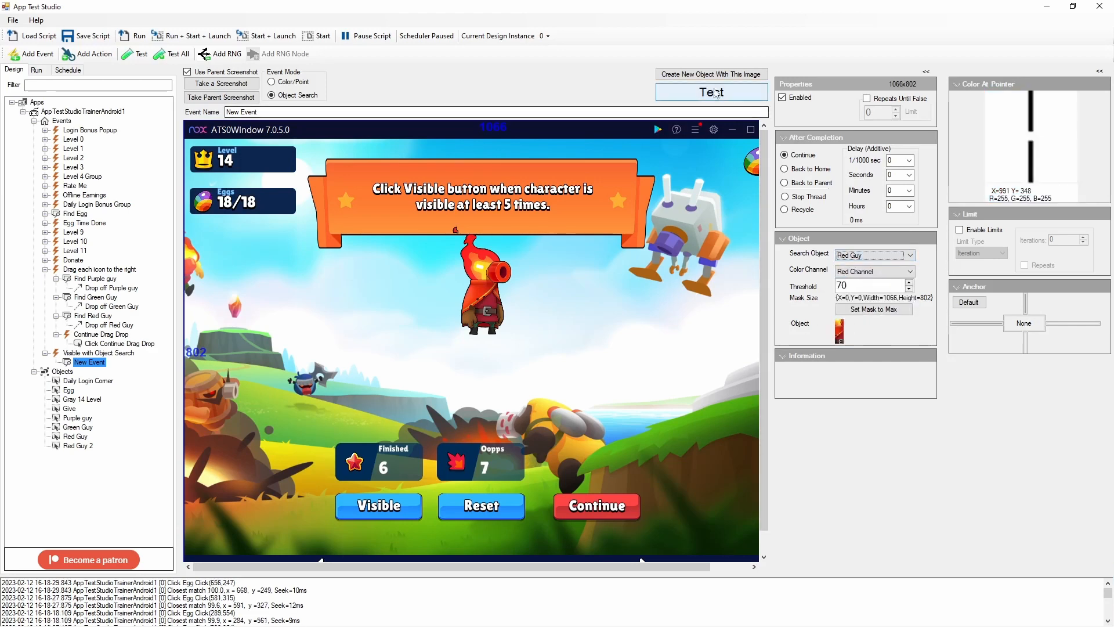
click(819, 128)
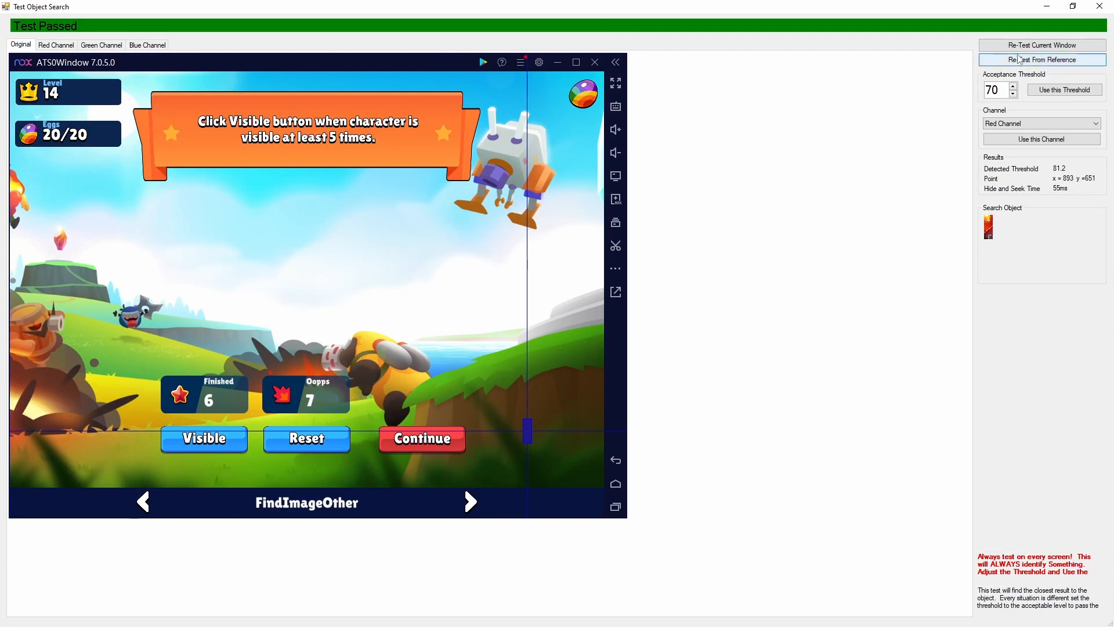
click(1027, 46)
click(1027, 50)
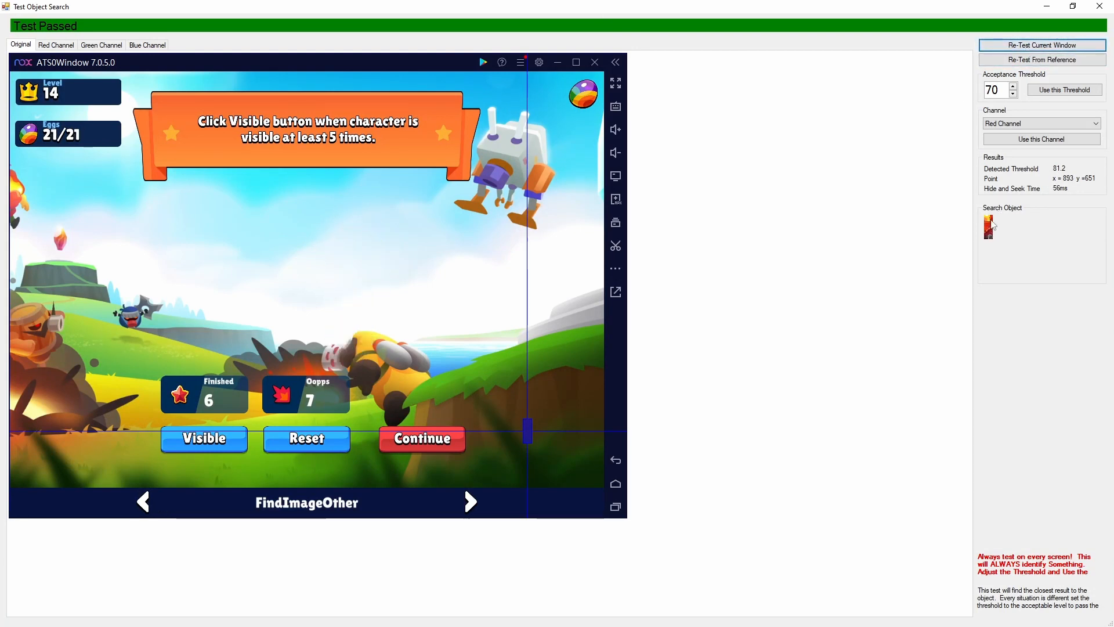
click(527, 431)
click(1030, 45)
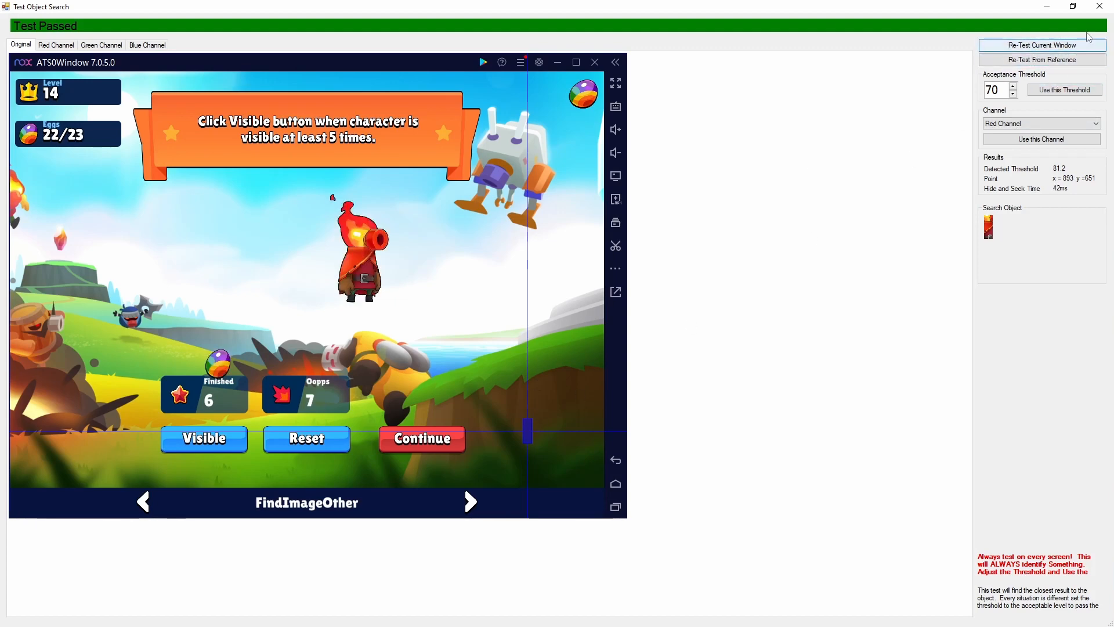
click(1100, 6)
Set the child event's search object to Red Guy 2 and test it repeatedly against the current window
click(875, 255)
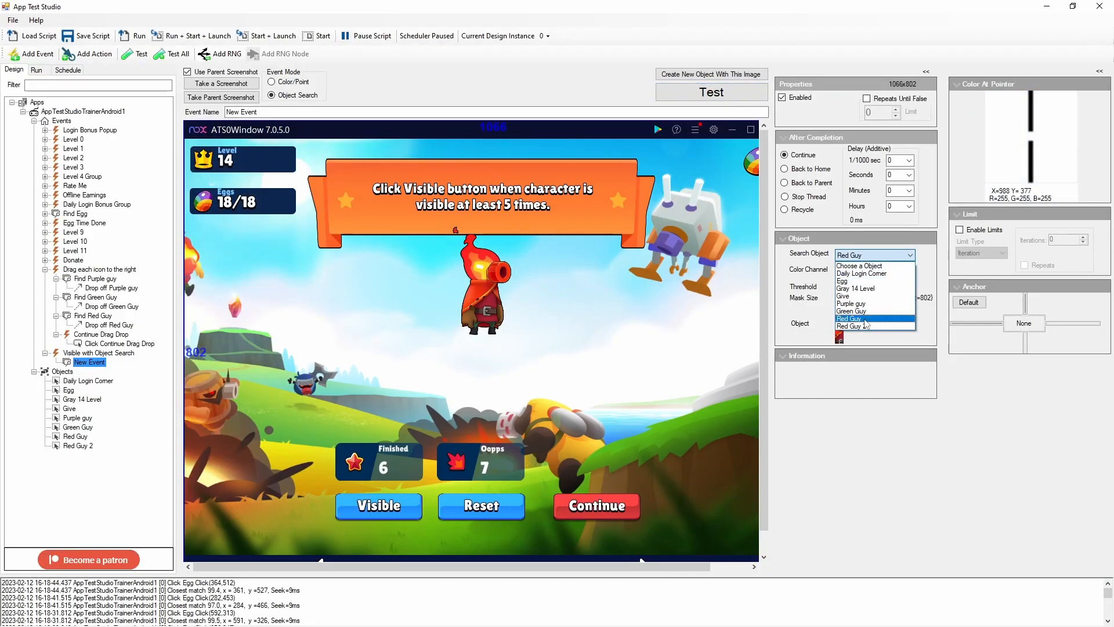
click(865, 325)
click(709, 95)
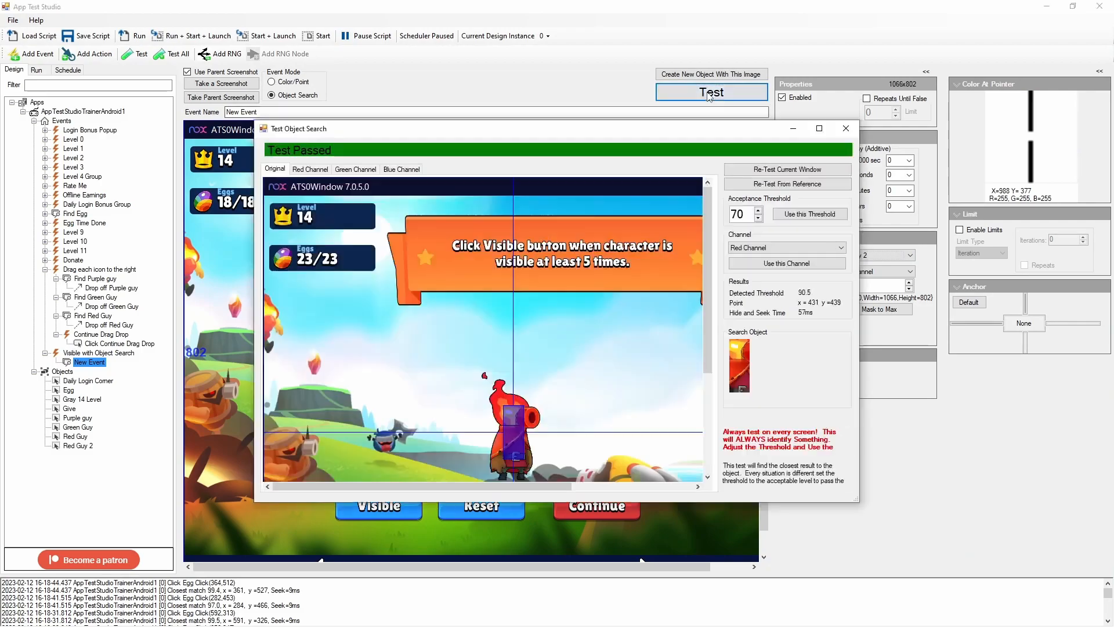
click(819, 129)
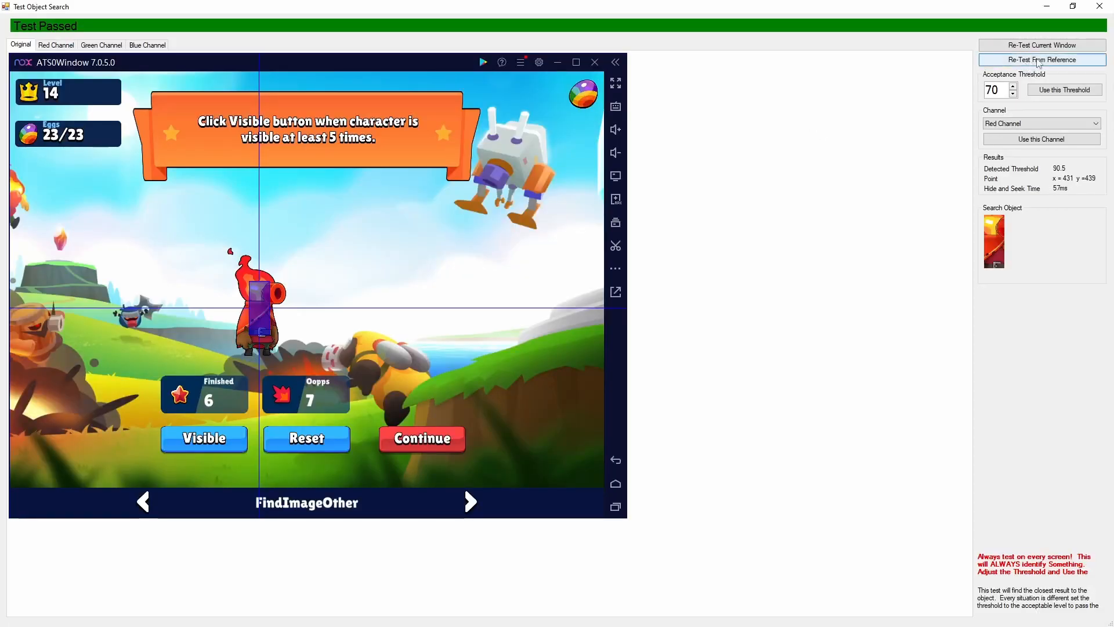
click(1042, 50)
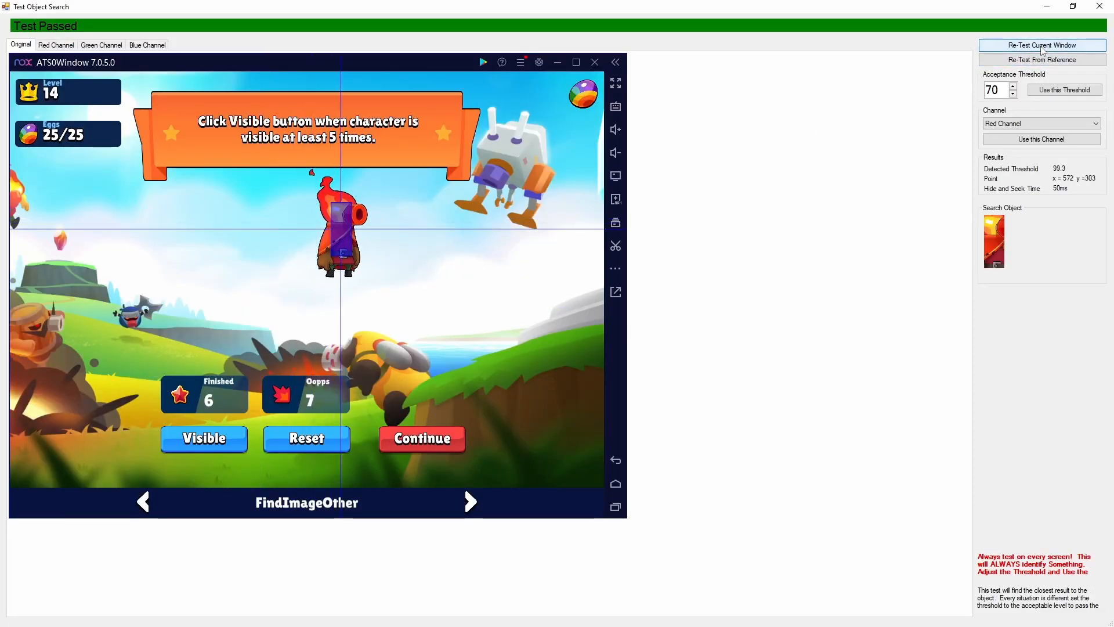
click(1043, 50)
click(1043, 51)
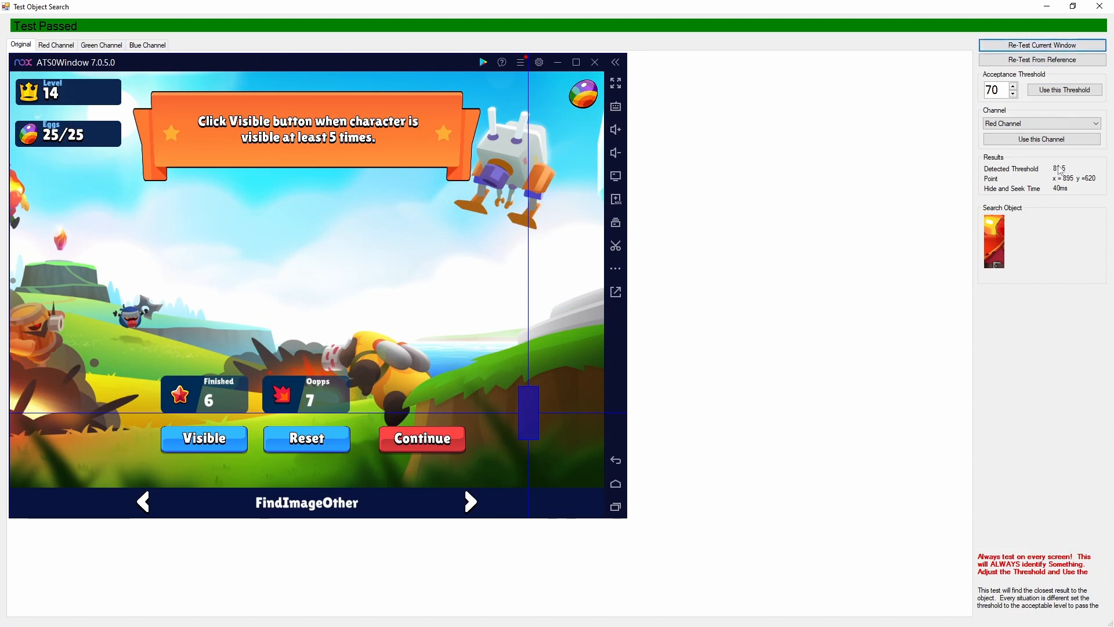
click(1028, 51)
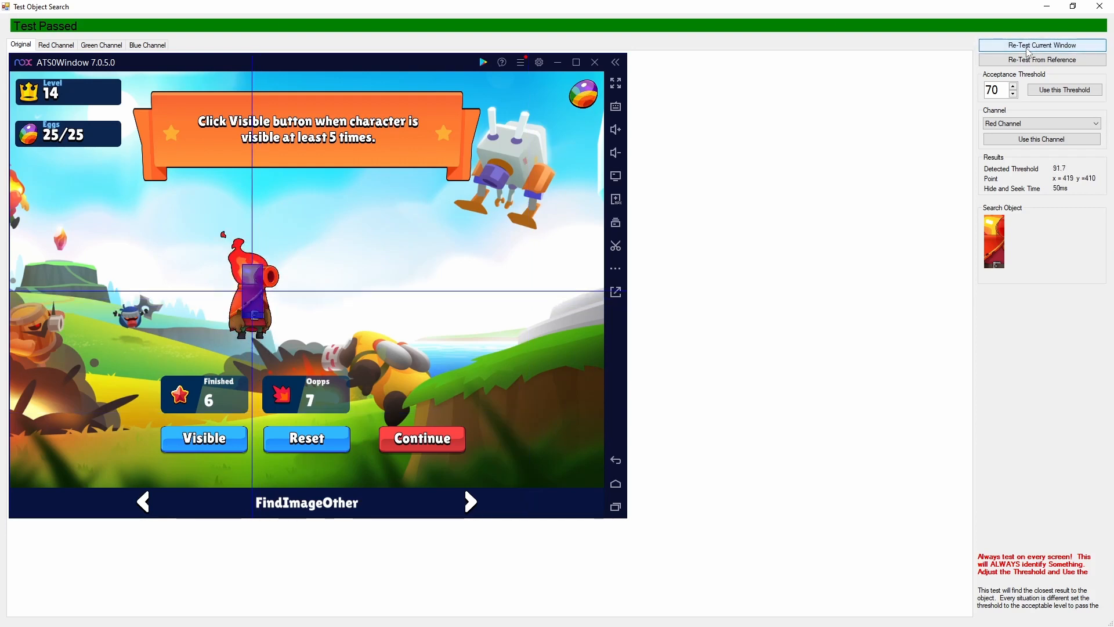
click(1028, 51)
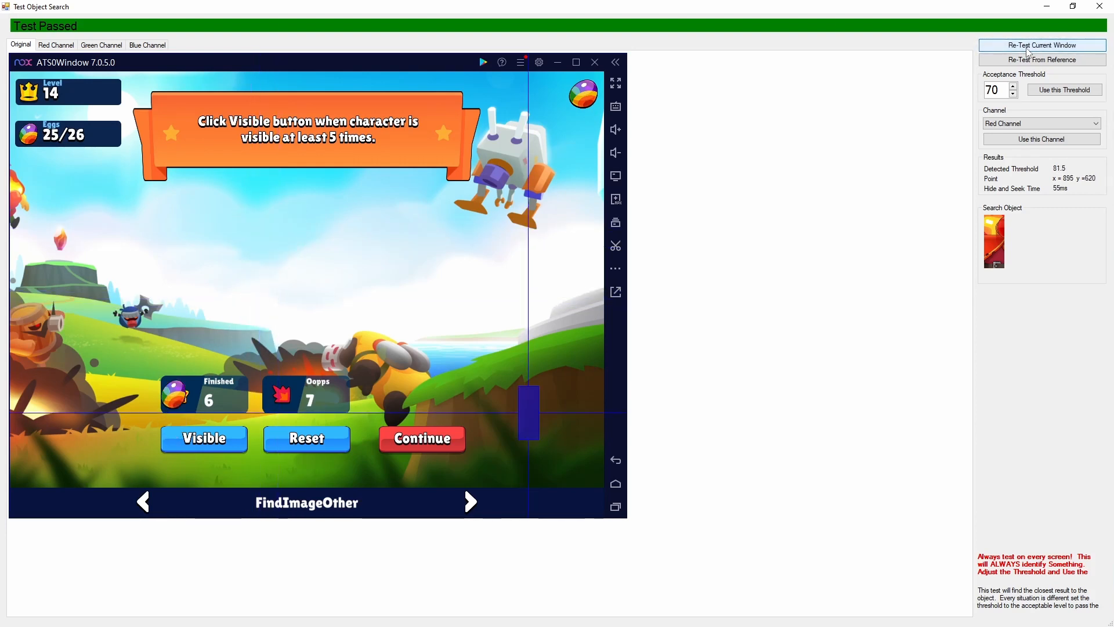
Set the object search's acceptance threshold to 90, retest it repeatedly against the current window, and apply that threshold to the event
click(1029, 51)
double_click(985, 90)
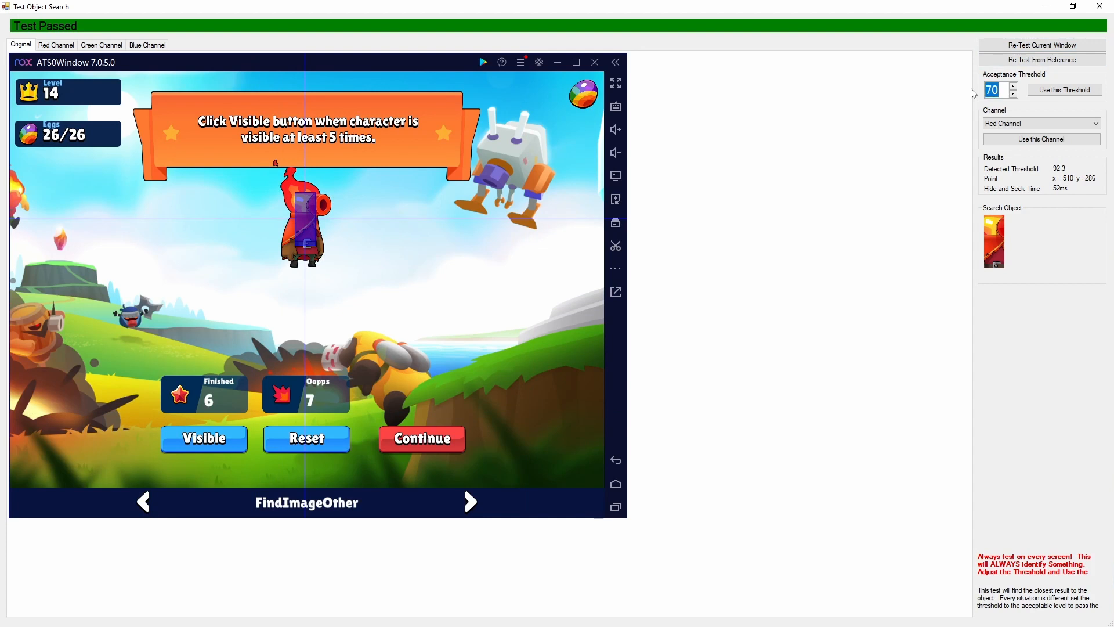
click(1056, 93)
click(1066, 46)
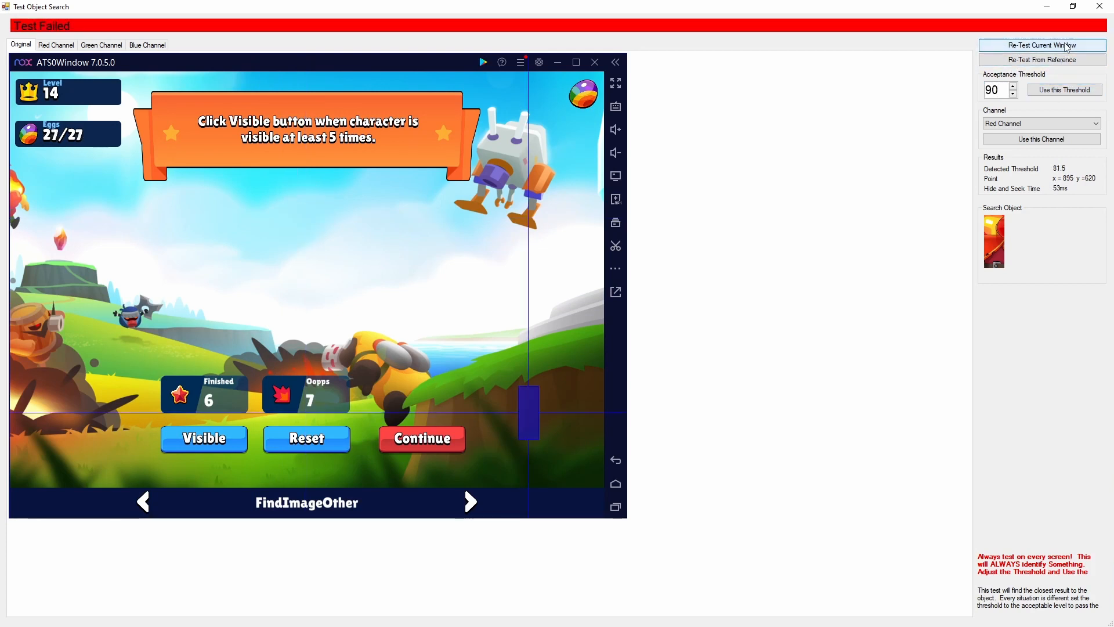
click(1067, 47)
click(1066, 47)
click(1066, 46)
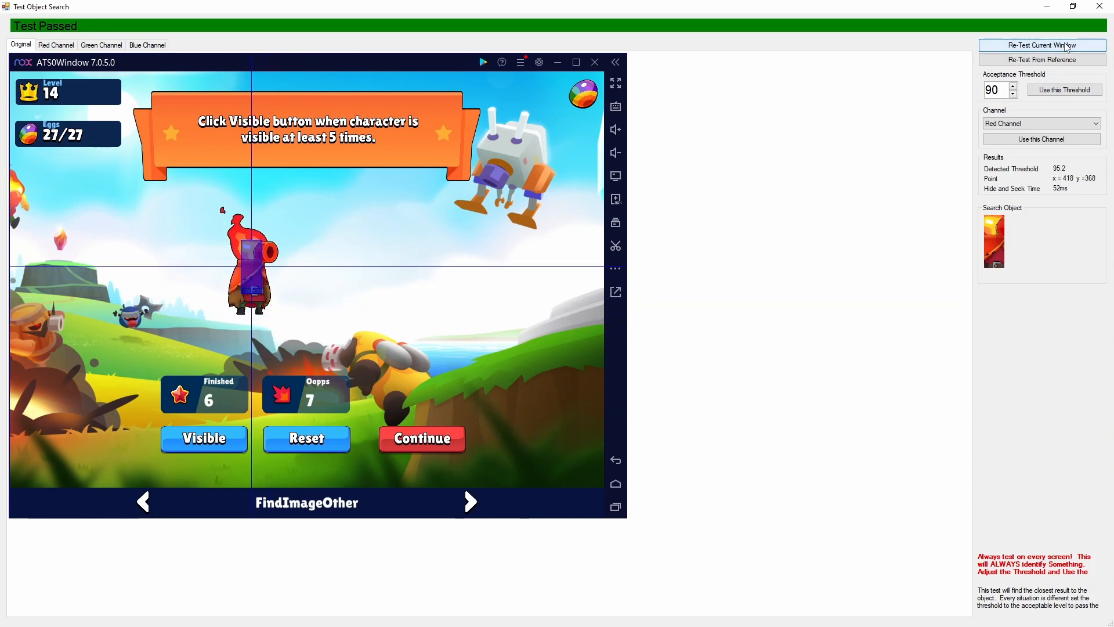
click(1066, 46)
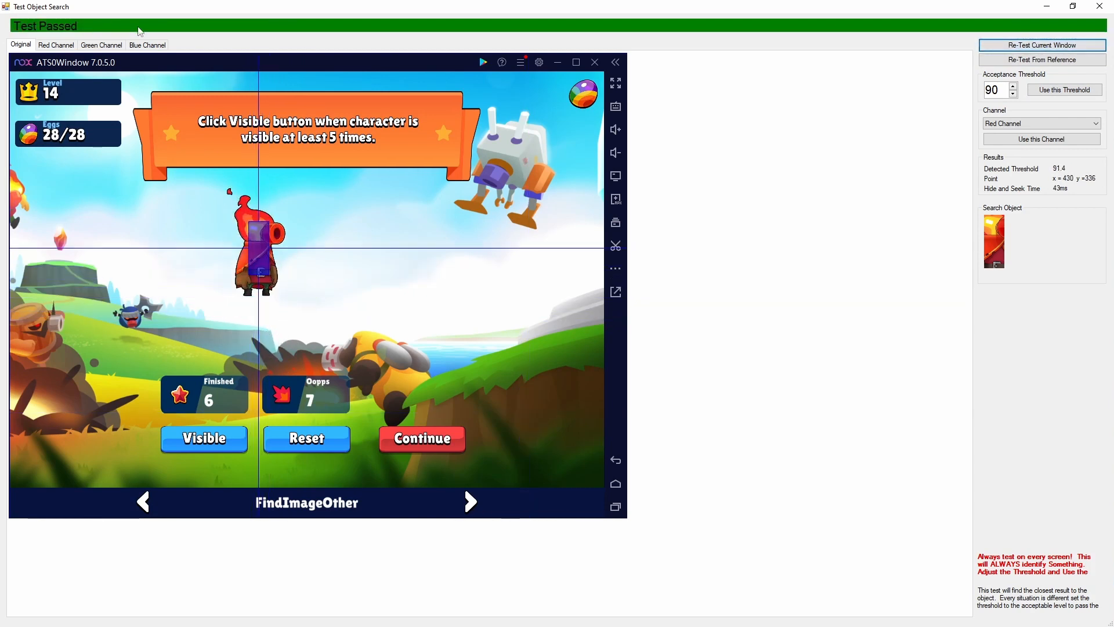
click(1044, 46)
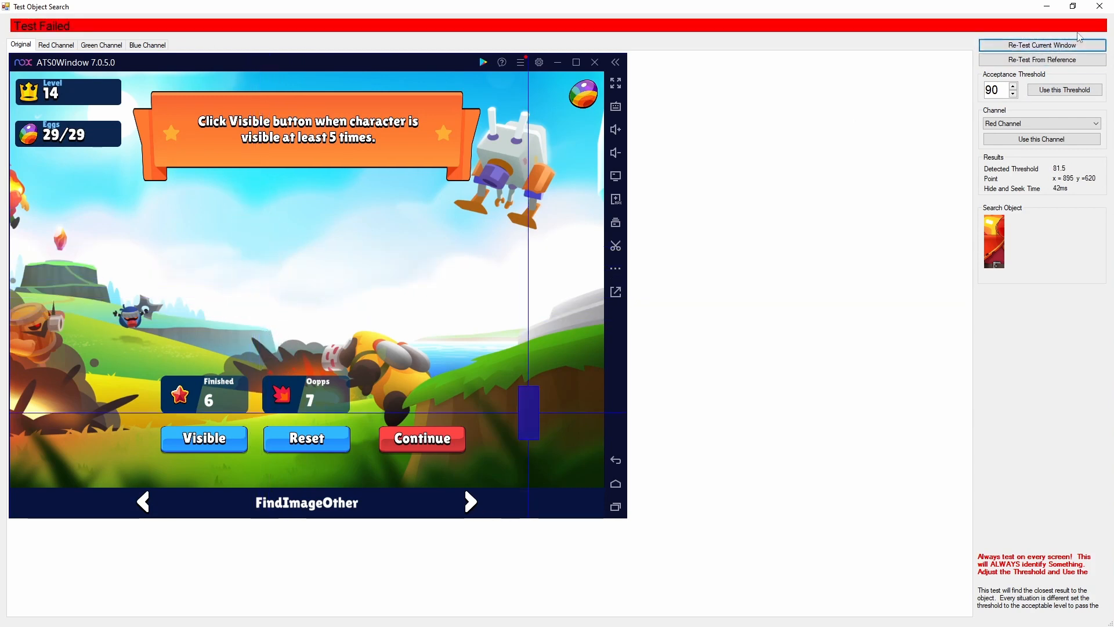
click(1056, 92)
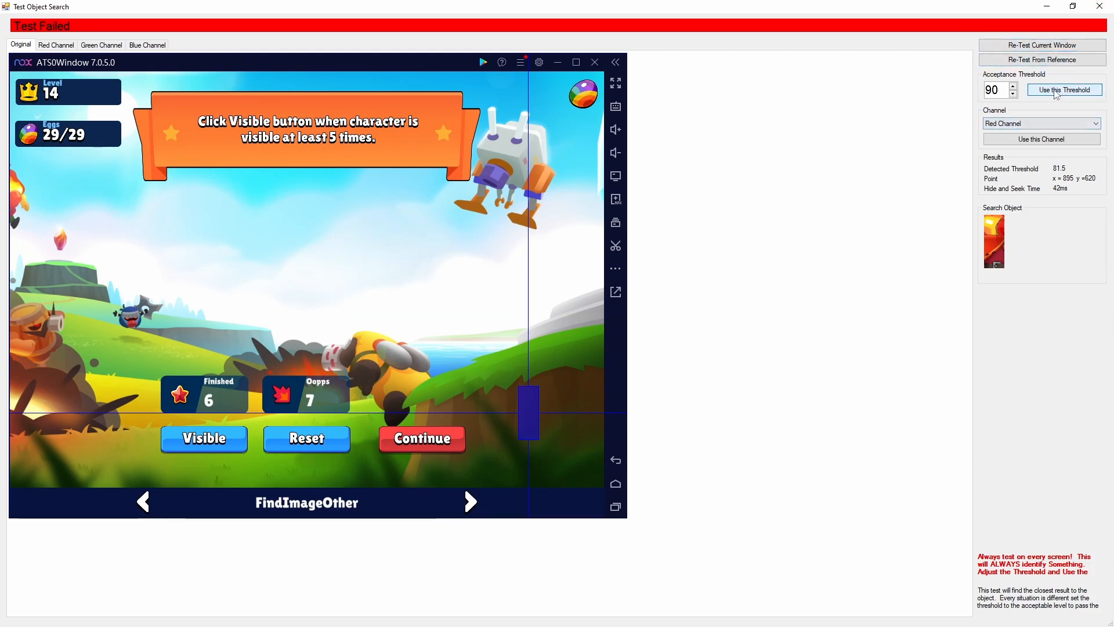
click(1099, 7)
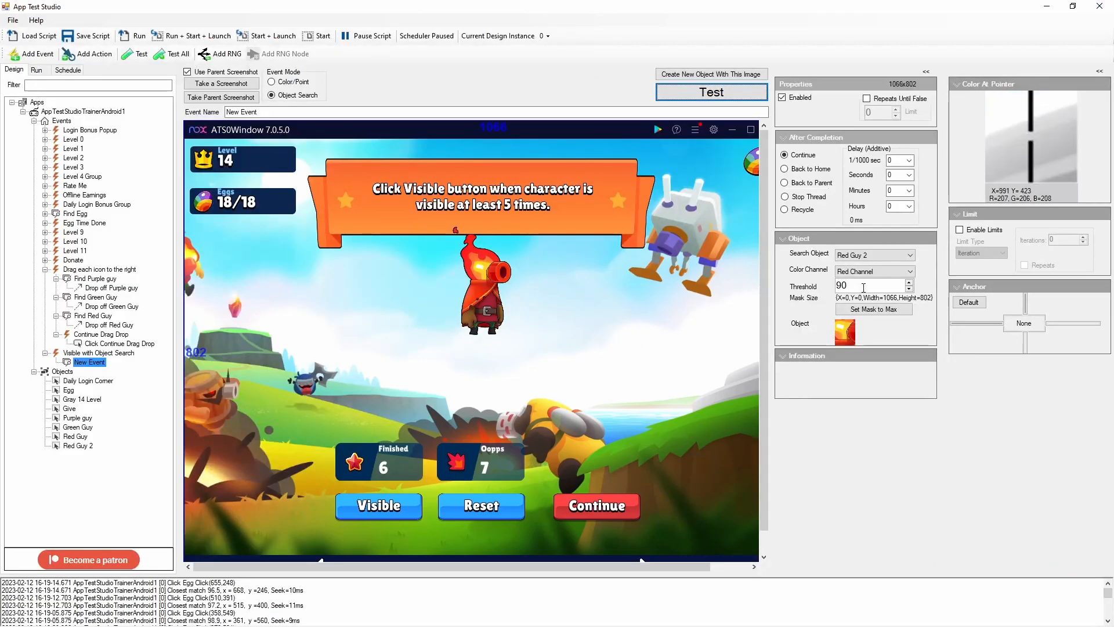
Limit the search mask to an area about 866 by 470 between the banner text and the game buttons, and name the event Find Red Guy
key(ctrl)
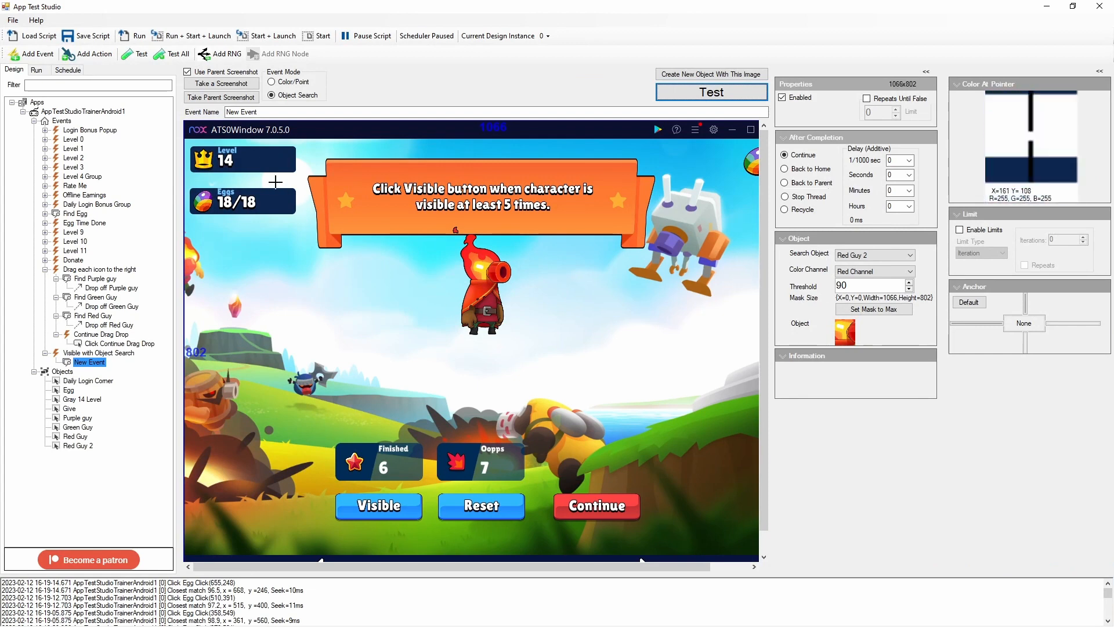
drag(251, 148, 703, 483)
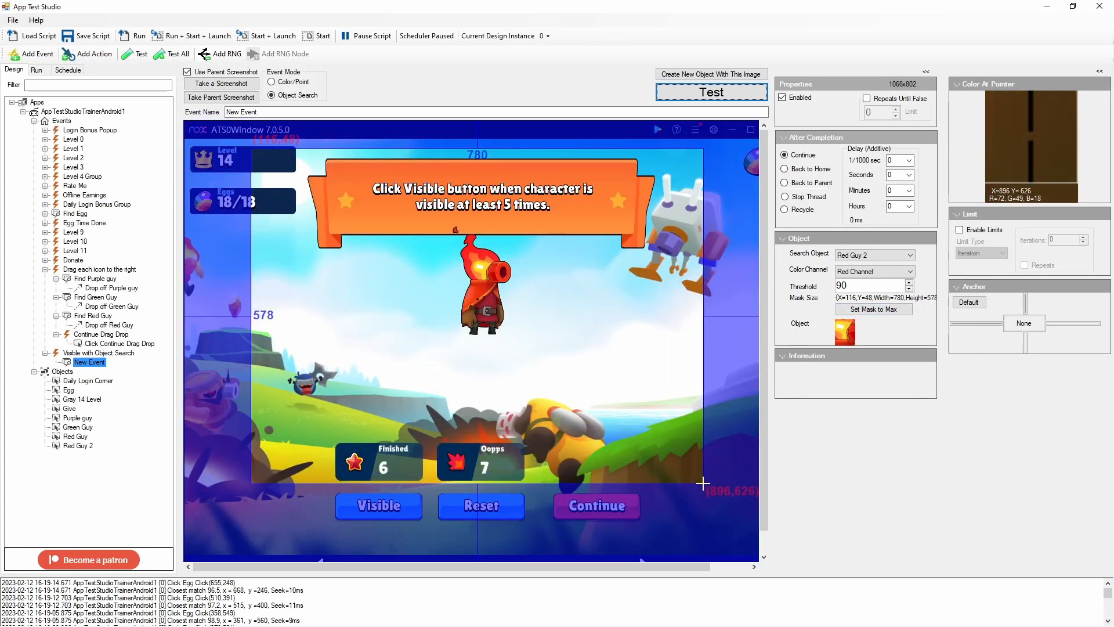
drag(222, 215, 724, 488)
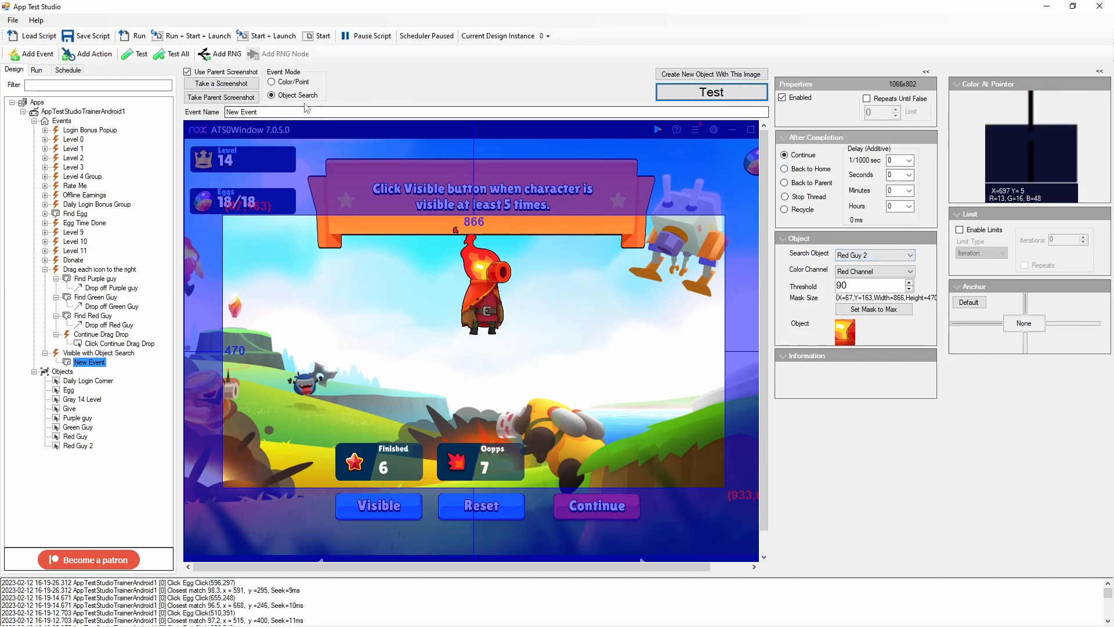
click(278, 111)
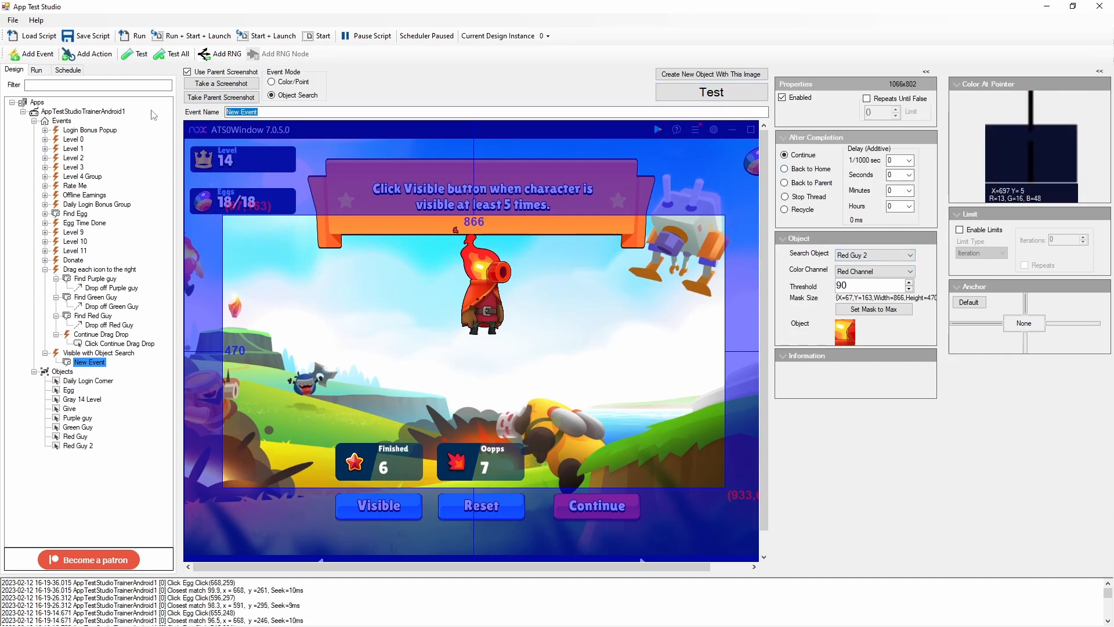
text(Find Red Guy)
Try a child action under Find Red Guy in Swipe mode, running from the red character to the Visible button
right_click(93, 363)
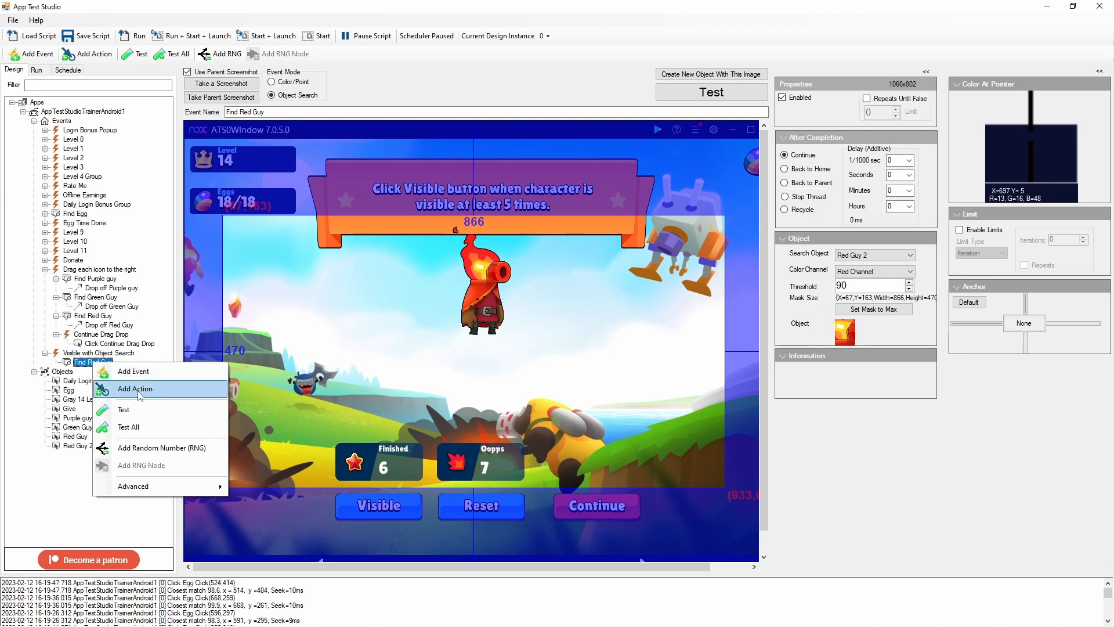
click(140, 390)
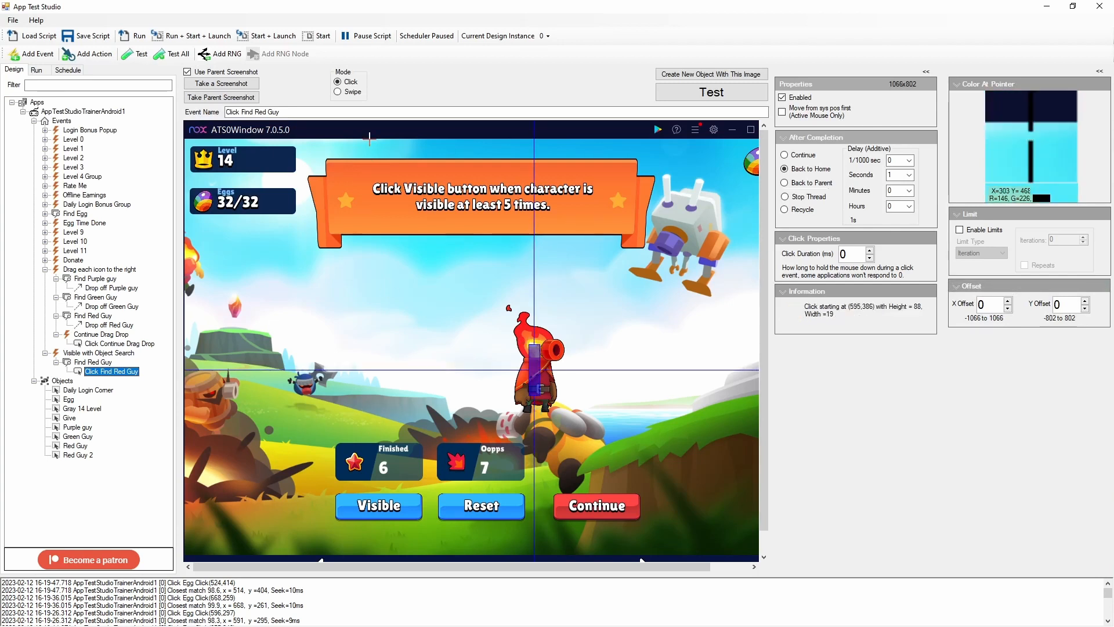
click(349, 91)
drag(538, 357, 380, 501)
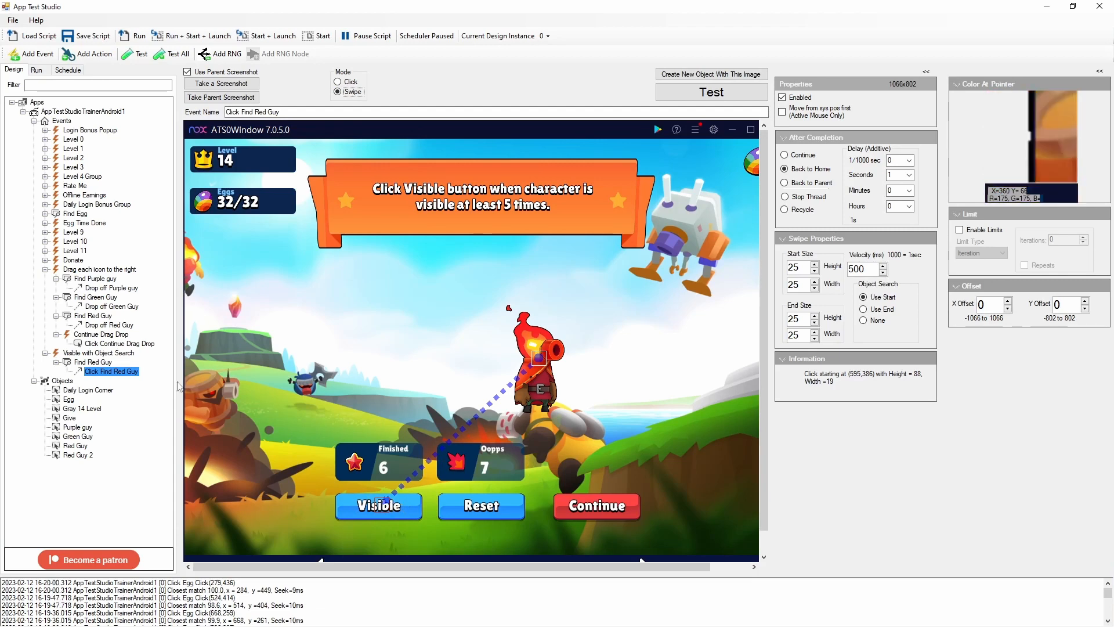
Delete the swipe action nested under the Find Red Guy event
right_click(104, 373)
mouse_move(187, 493)
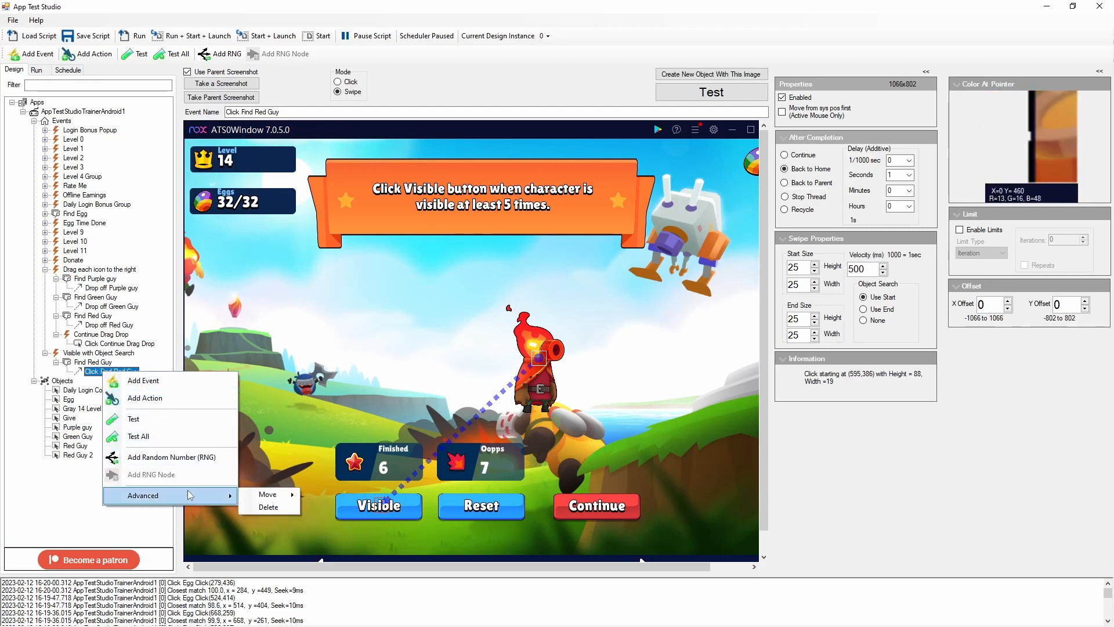
click(259, 506)
Add a child event under Find Red Guy in Color/Point mode without any points and name it Placeholder
right_click(108, 366)
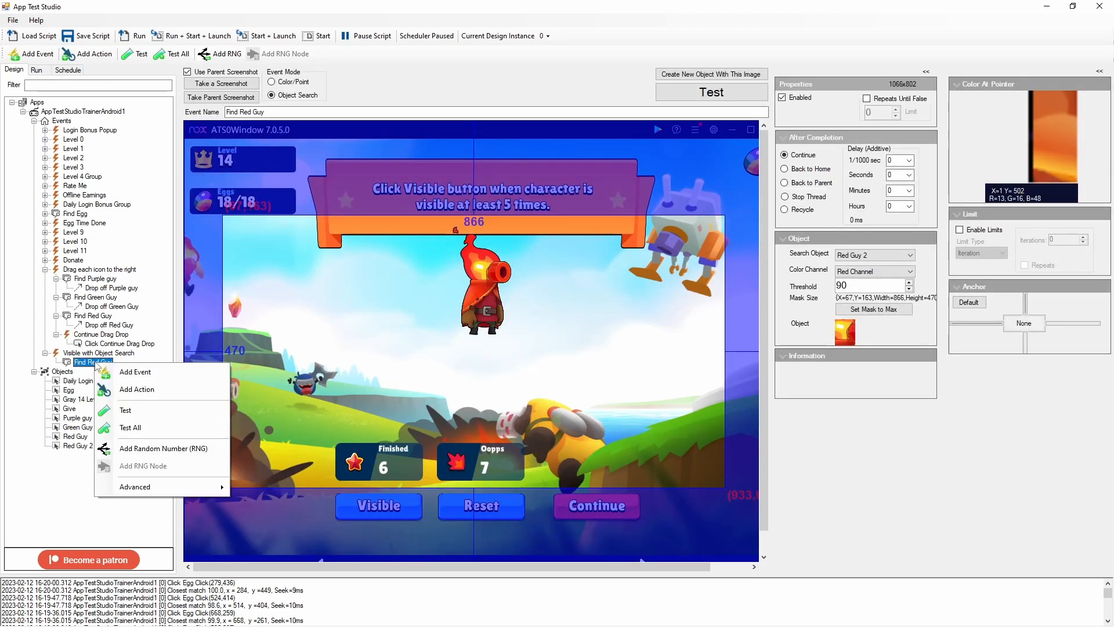
click(103, 370)
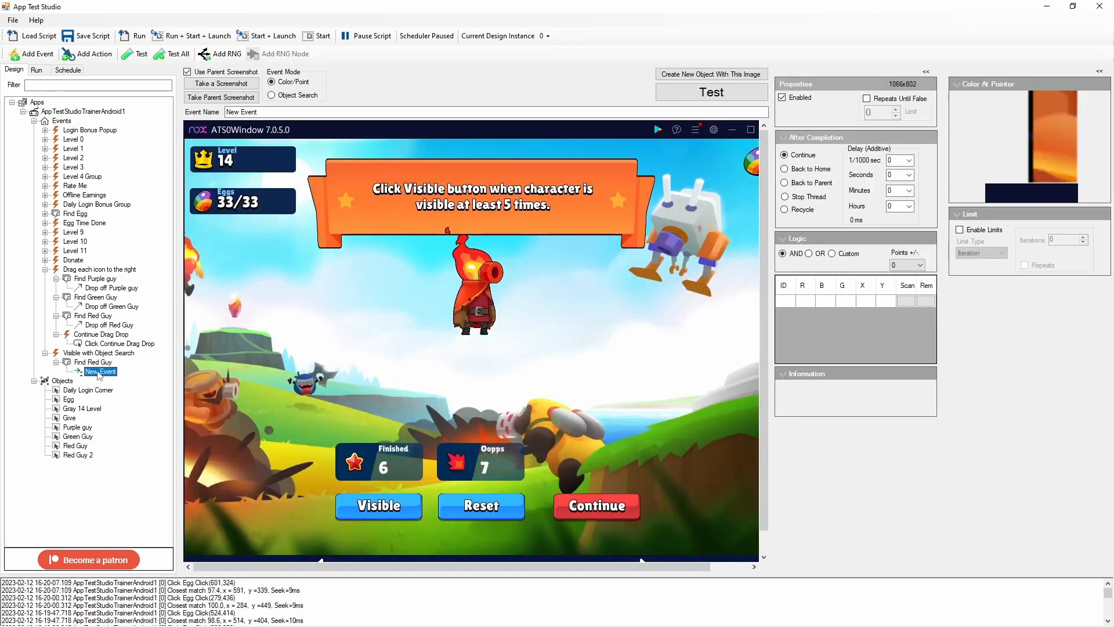
click(95, 363)
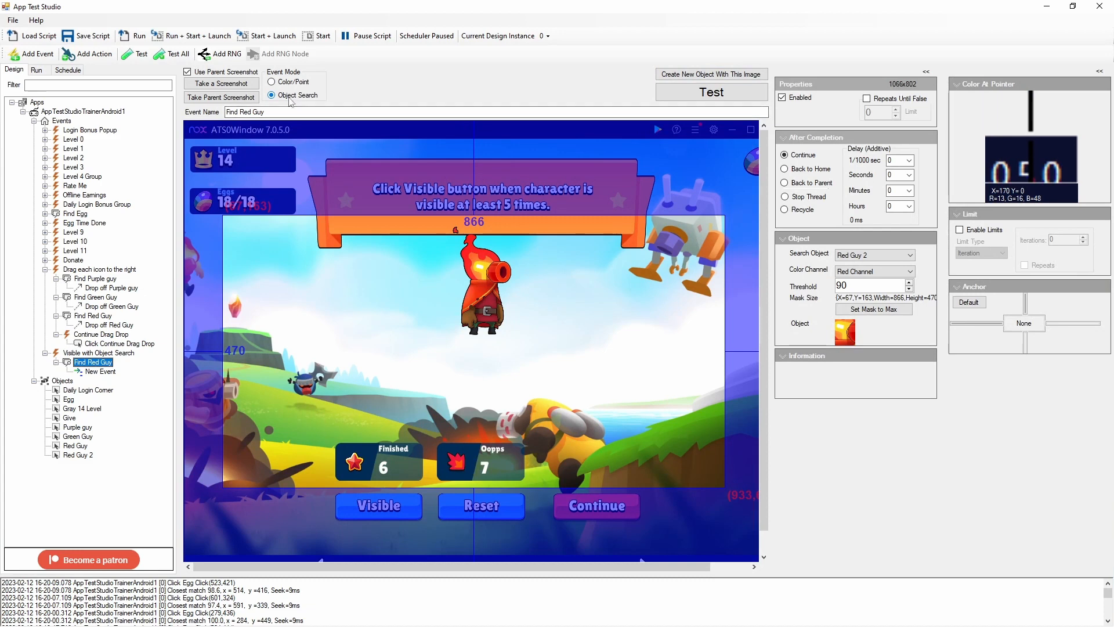
click(99, 371)
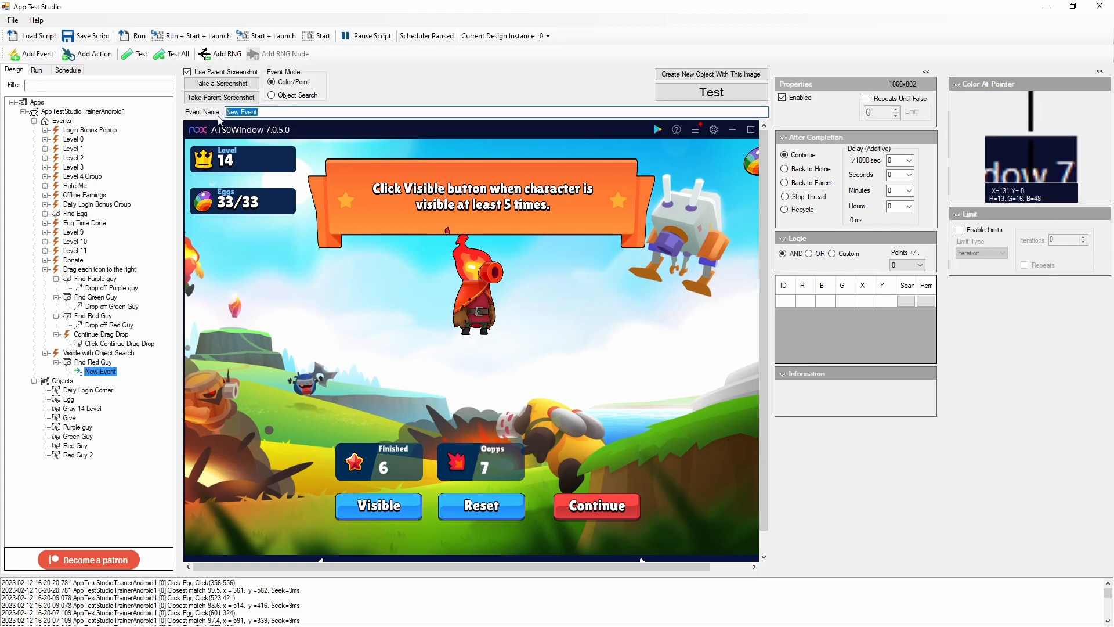
text(holder)
Add a child event named Visible under Placeholder, with two color points sampled on the blue Visible button
right_click(113, 376)
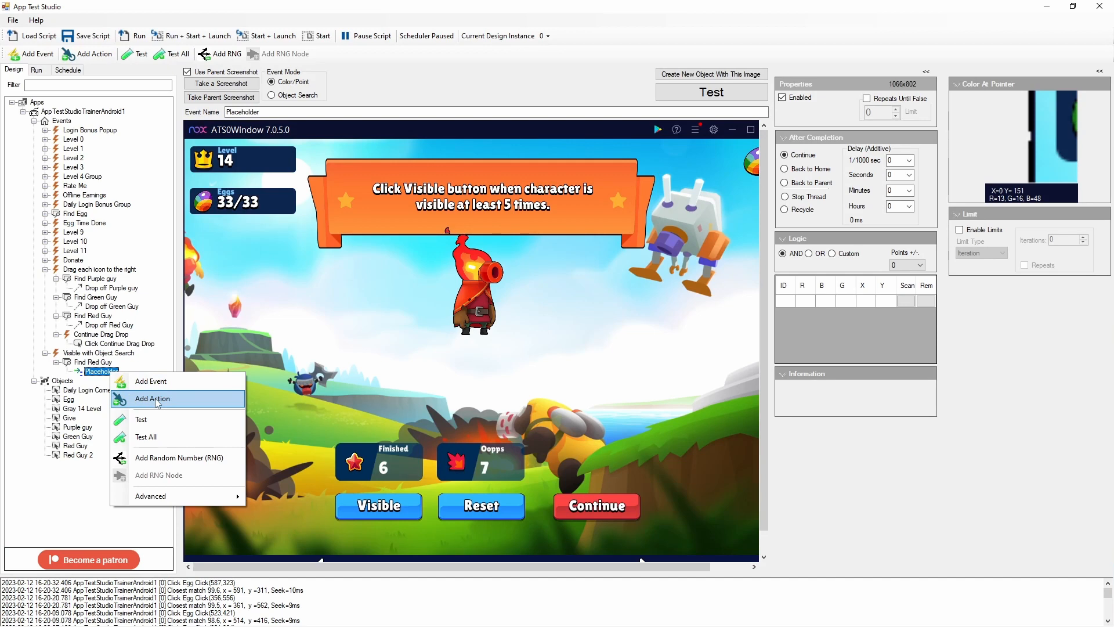
click(151, 381)
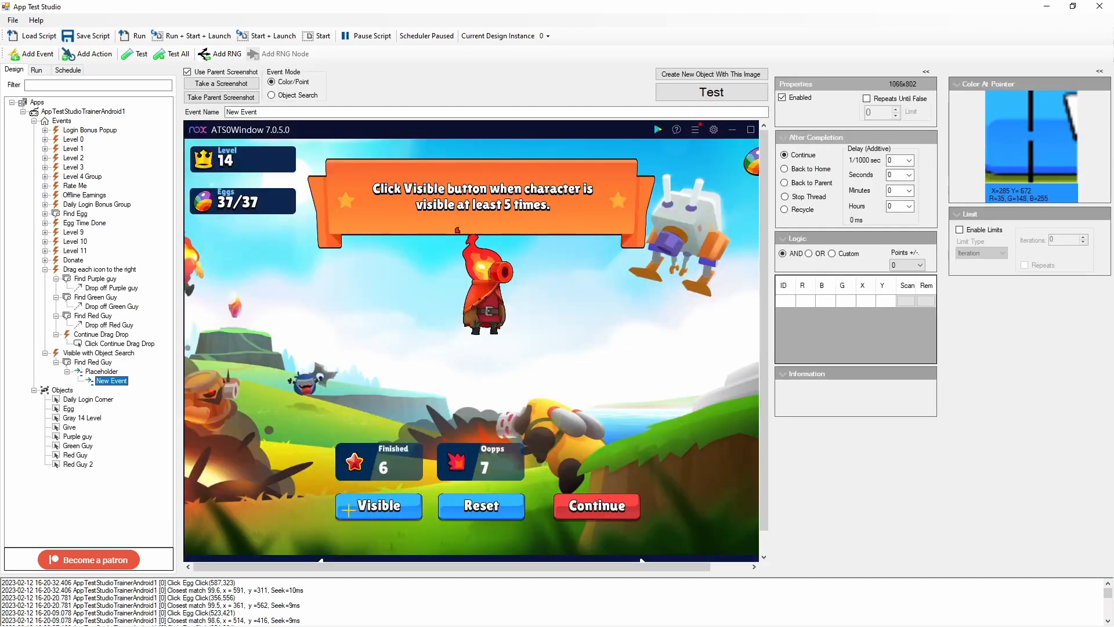
click(351, 509)
click(413, 498)
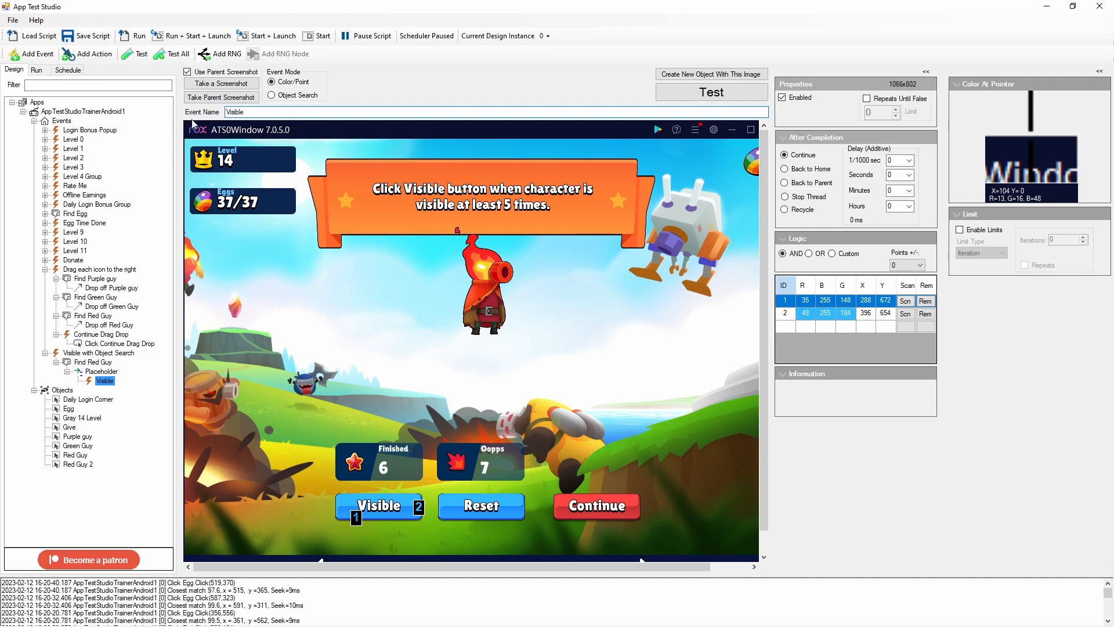
Add a click action on the Visible button under the Visible event and run the script
right_click(105, 381)
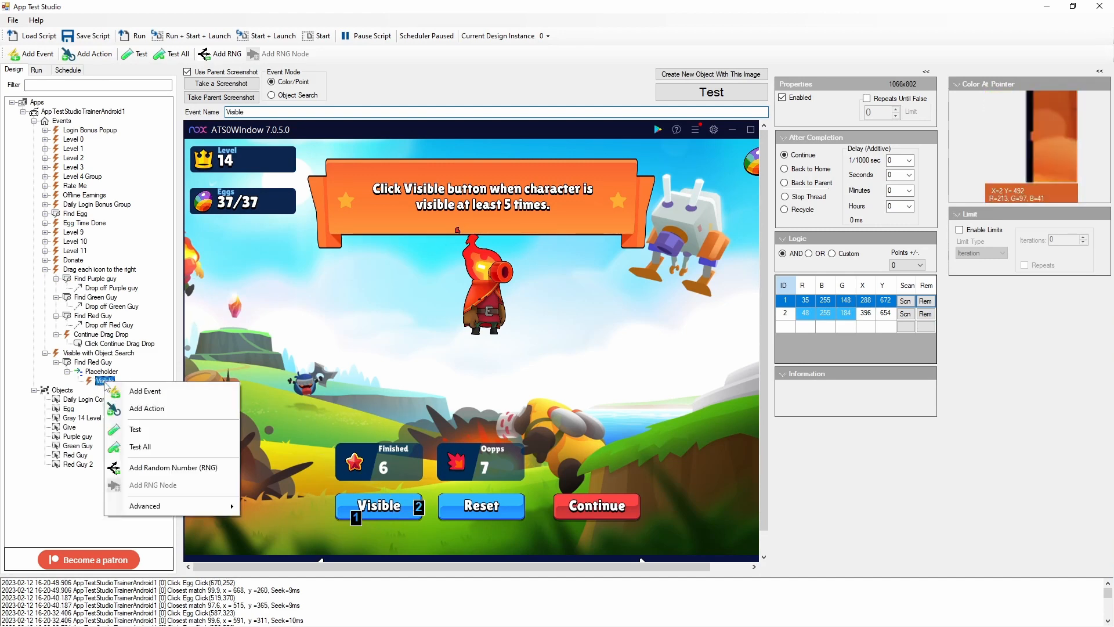
click(125, 409)
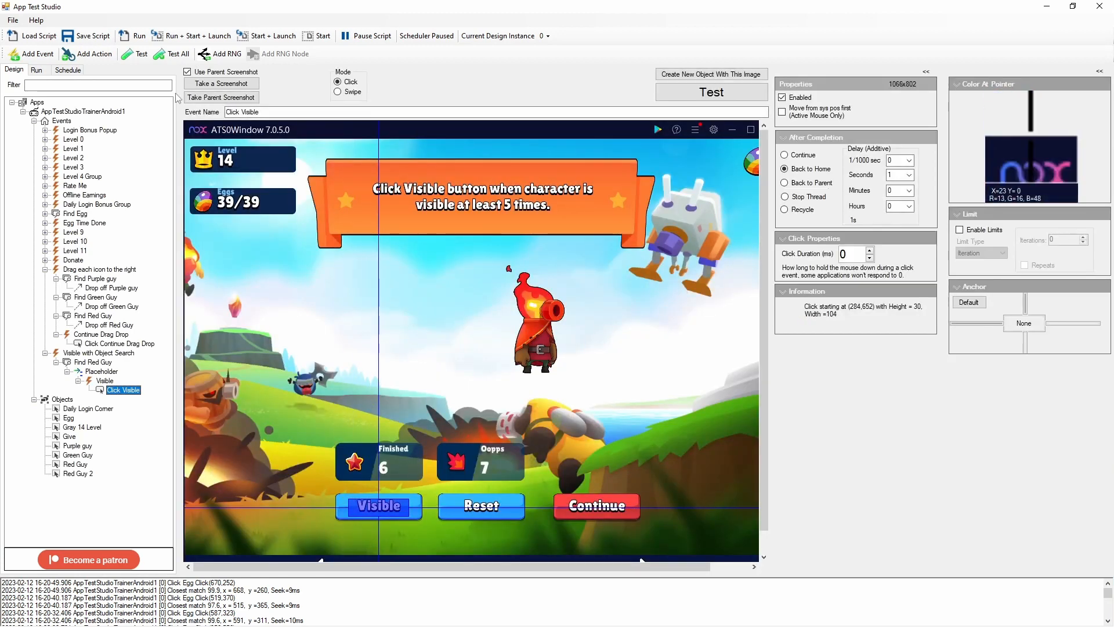
click(134, 37)
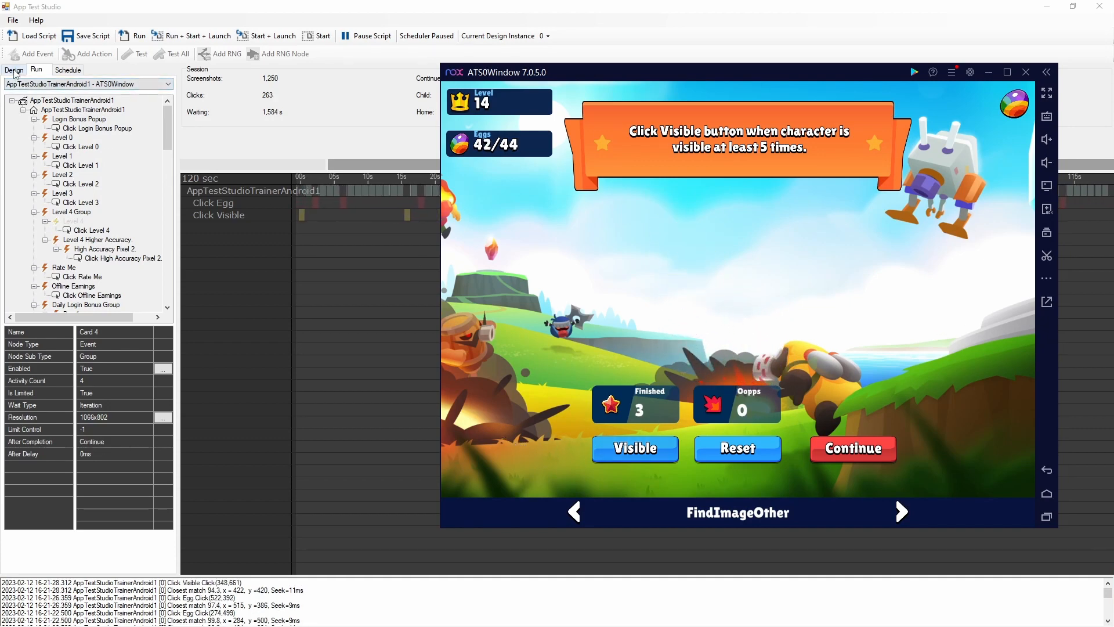
Set the app's loop delay to 200 ms, and save and rerun the script
click(15, 70)
click(43, 111)
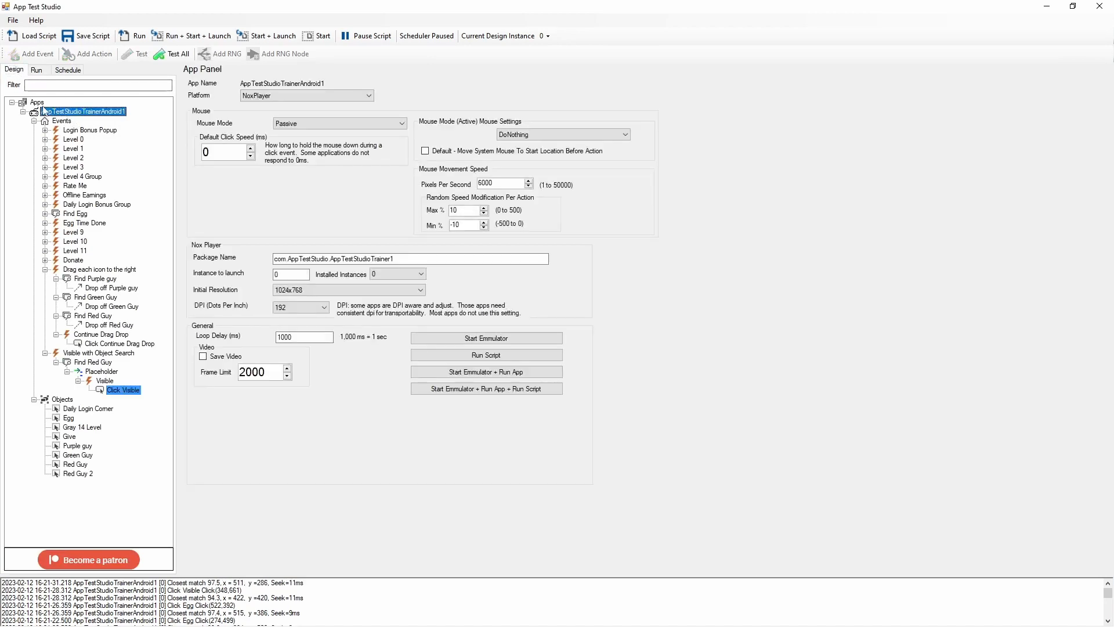
click(294, 339)
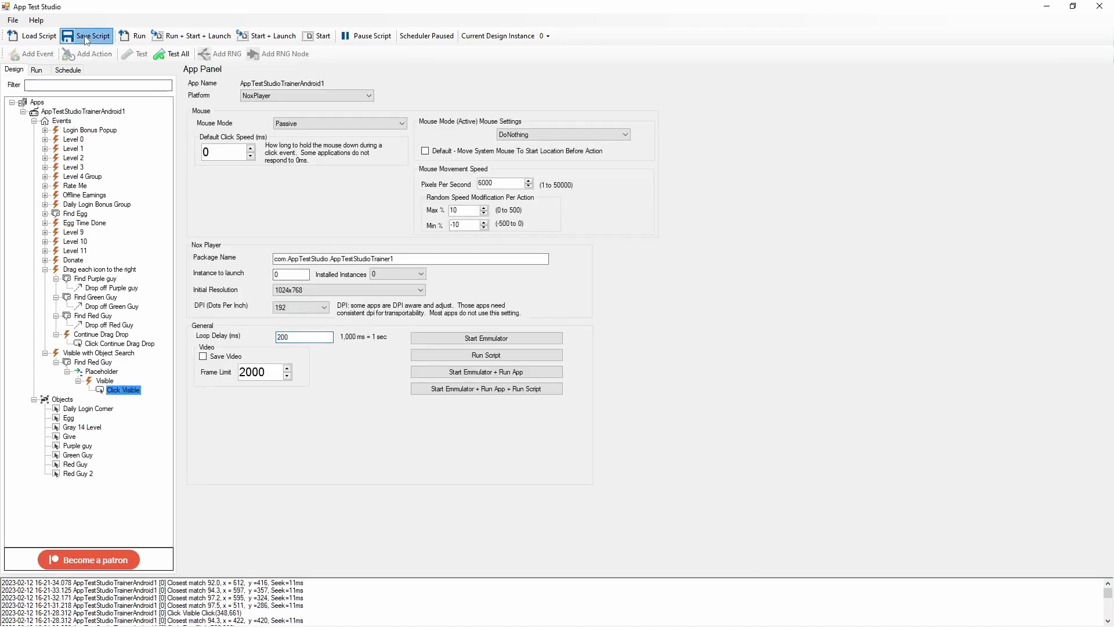
click(84, 37)
click(133, 36)
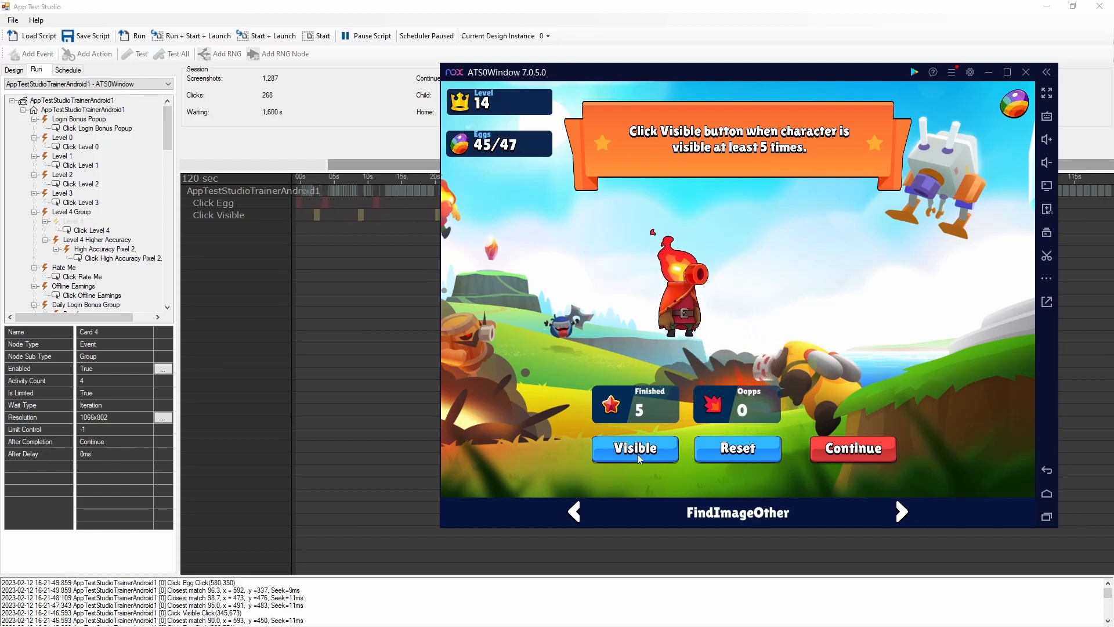
Examine the Click Egg and Click Visible activity on the run timeline, narrowing its range to 25 seconds
click(356, 220)
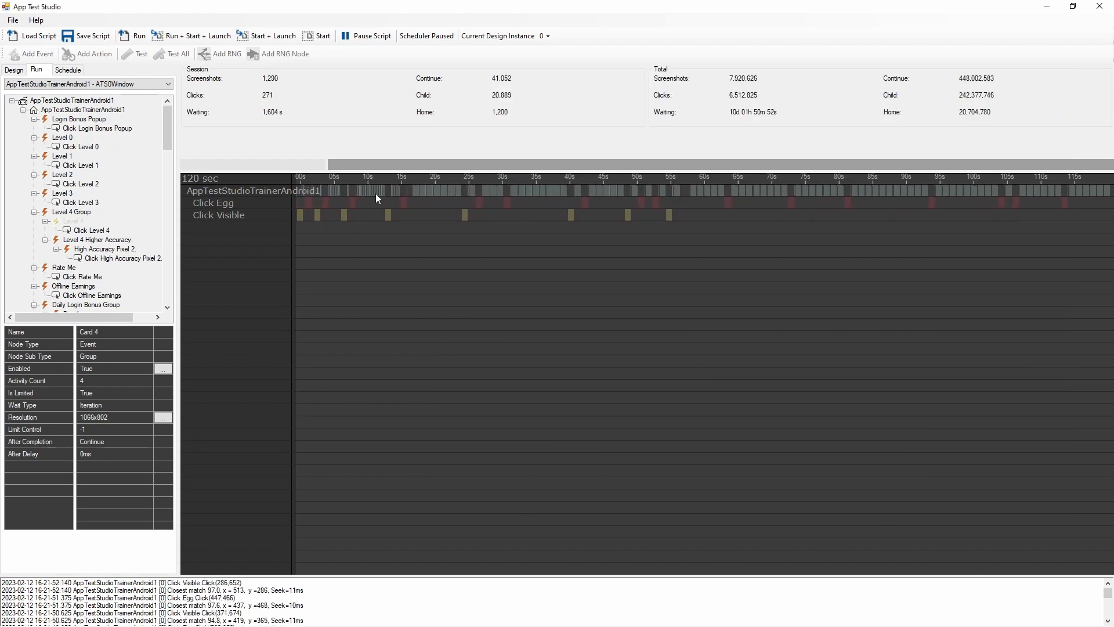
click(375, 194)
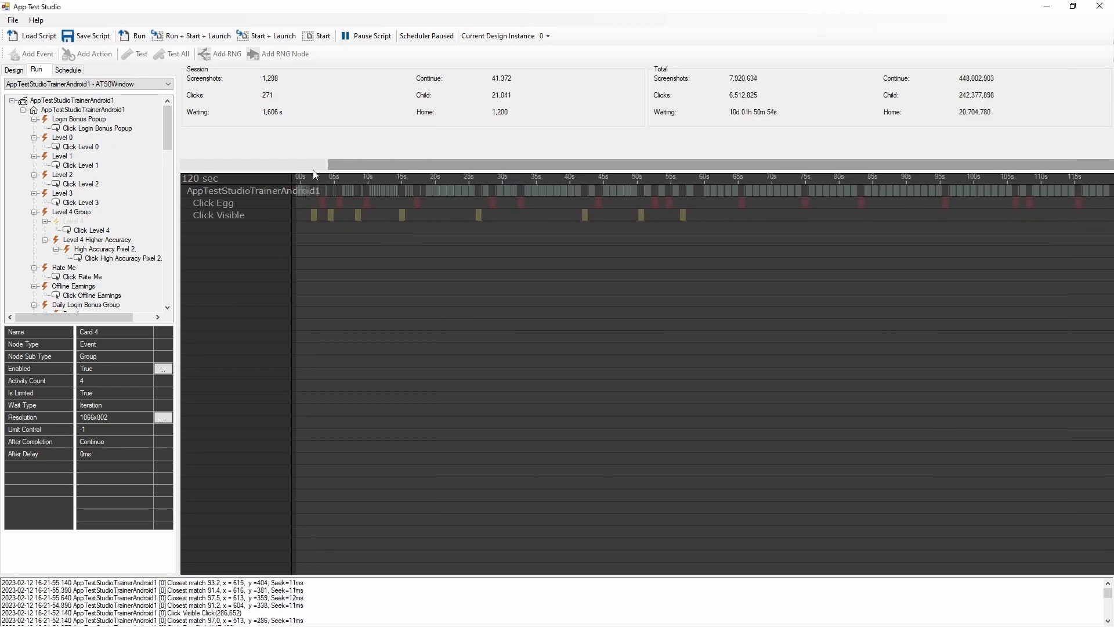
drag(327, 164, 195, 166)
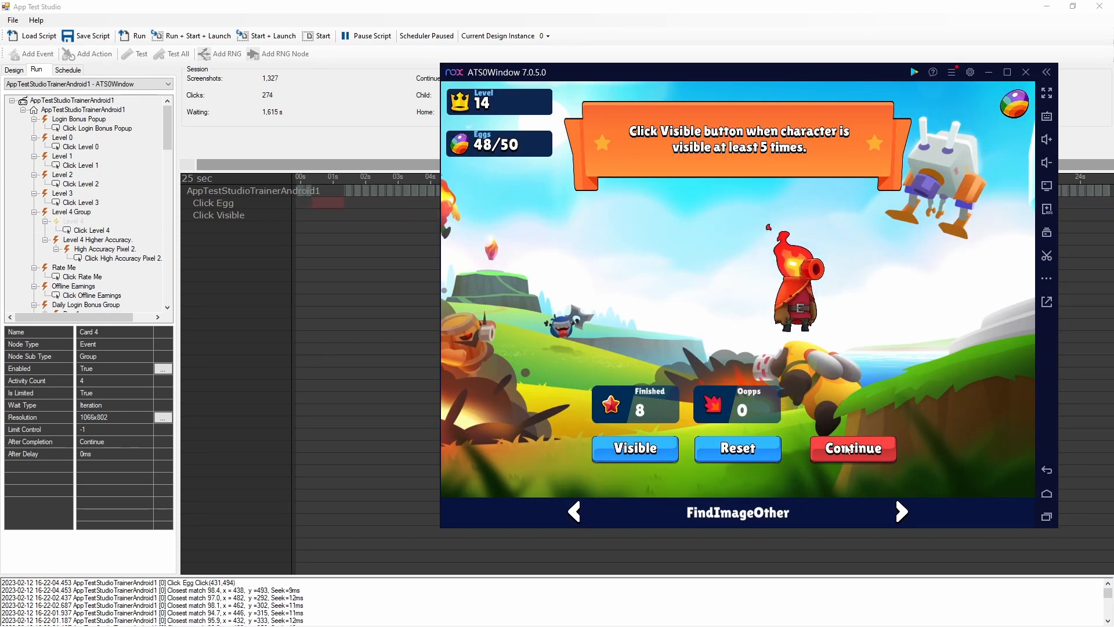
Review the design of the Placeholder, Visible, Click Visible and Visible with Object Search nodes
click(14, 69)
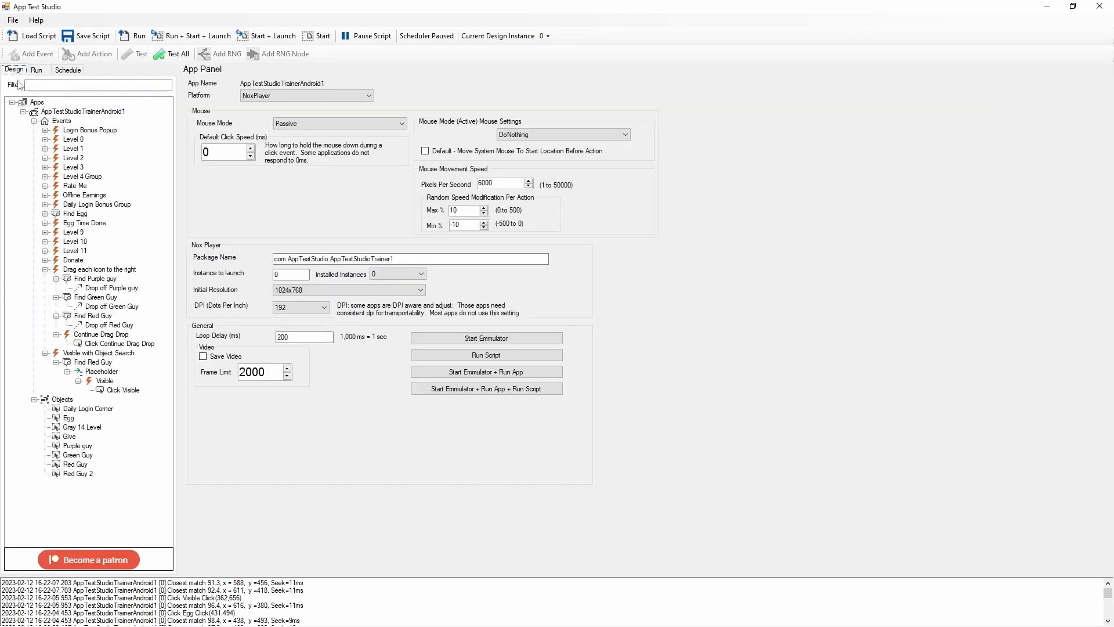
click(96, 371)
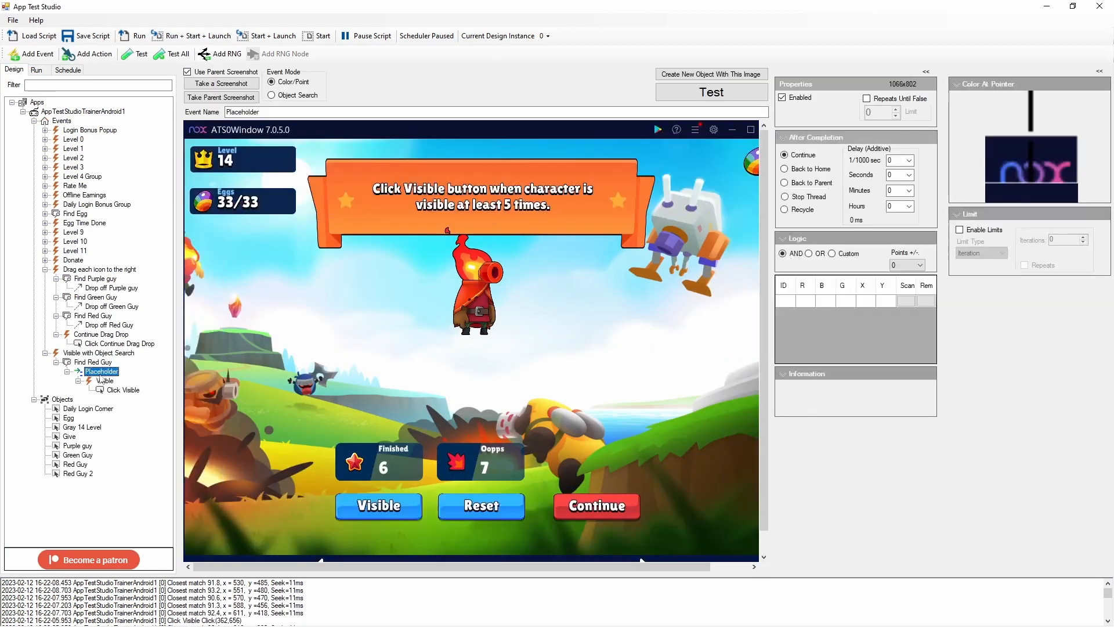
click(103, 381)
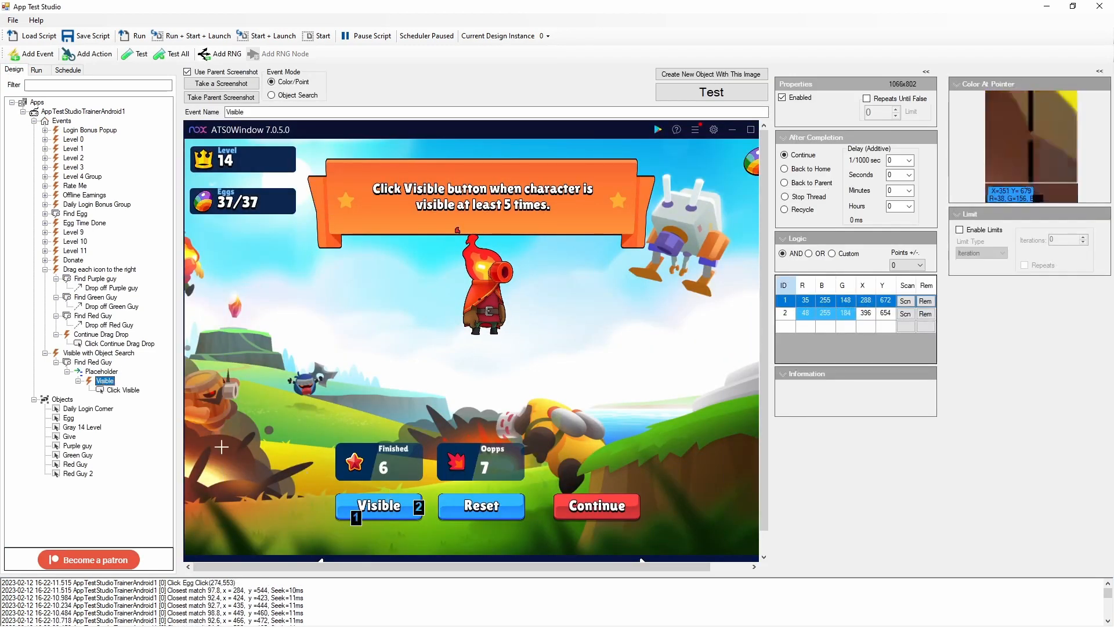
click(121, 389)
click(97, 353)
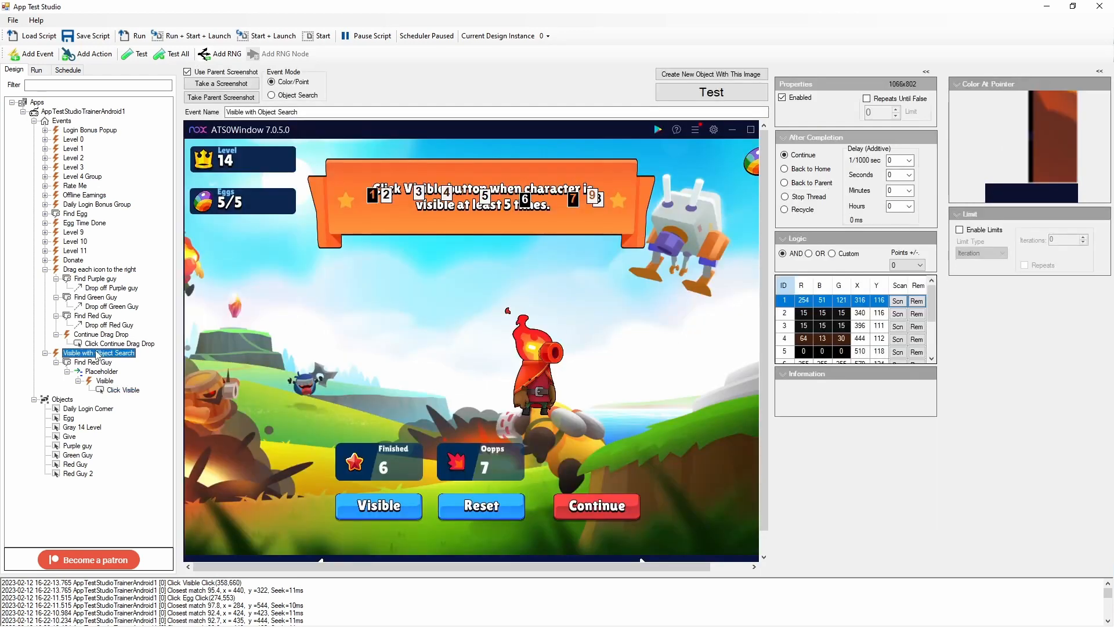
Add a Continue Visible event under Visible with Object Search, sampling two colour points on the red Continue button
right_click(96, 354)
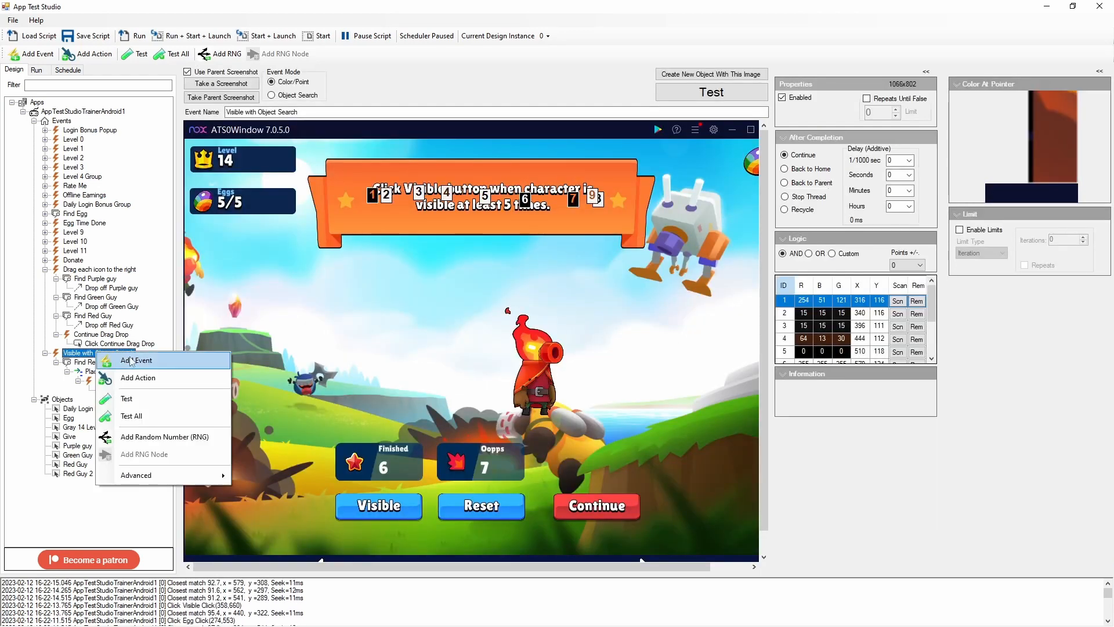
click(195, 391)
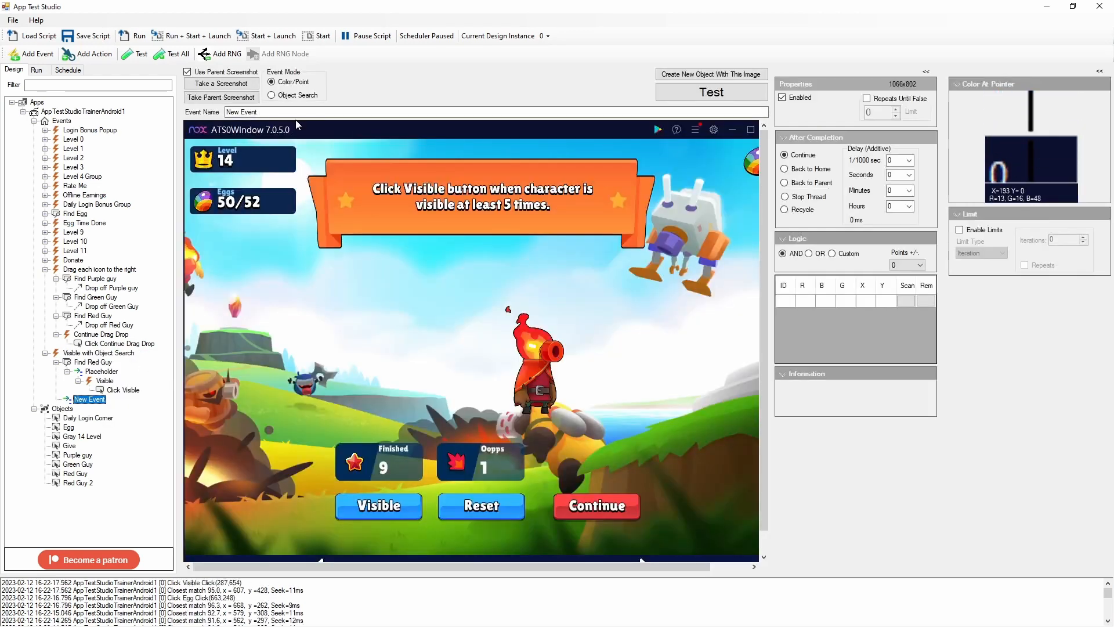
text(Contin)
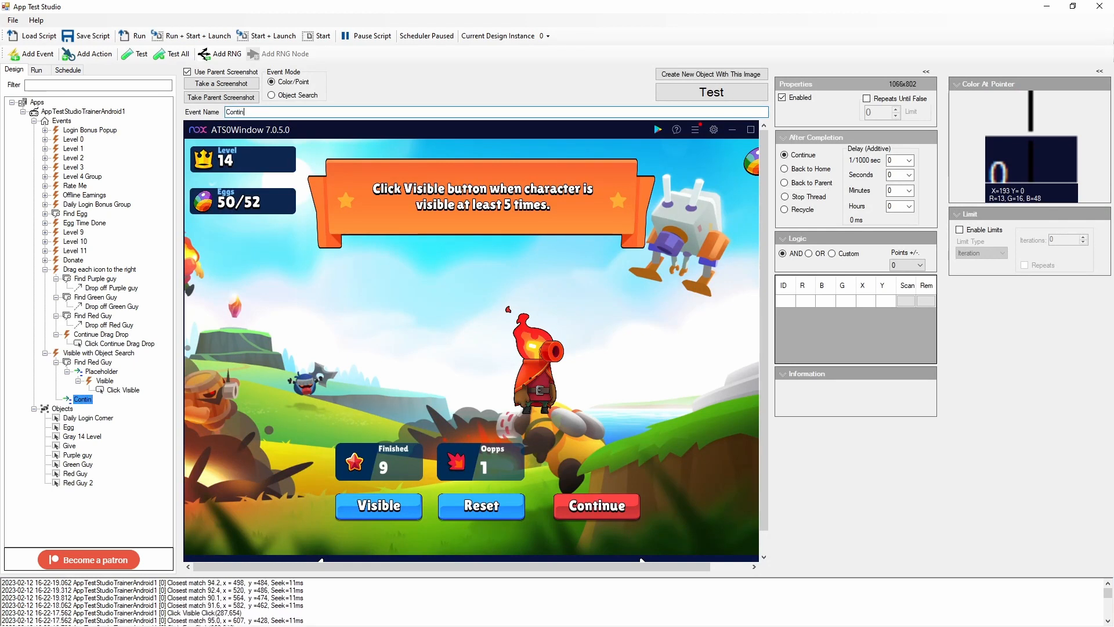
text(ue Visible)
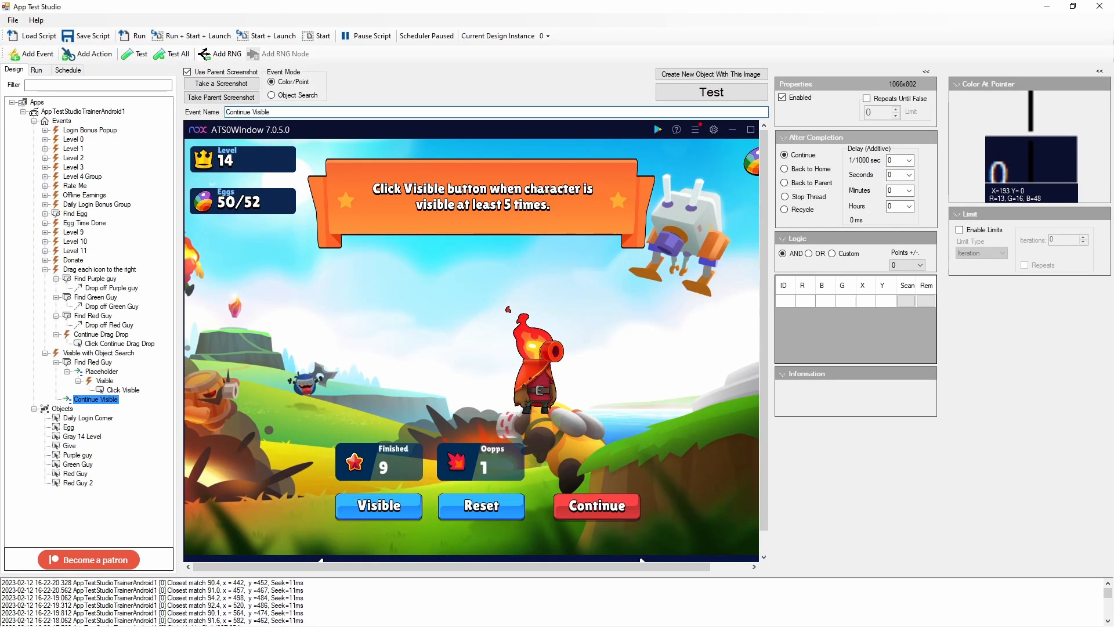
click(565, 499)
click(629, 514)
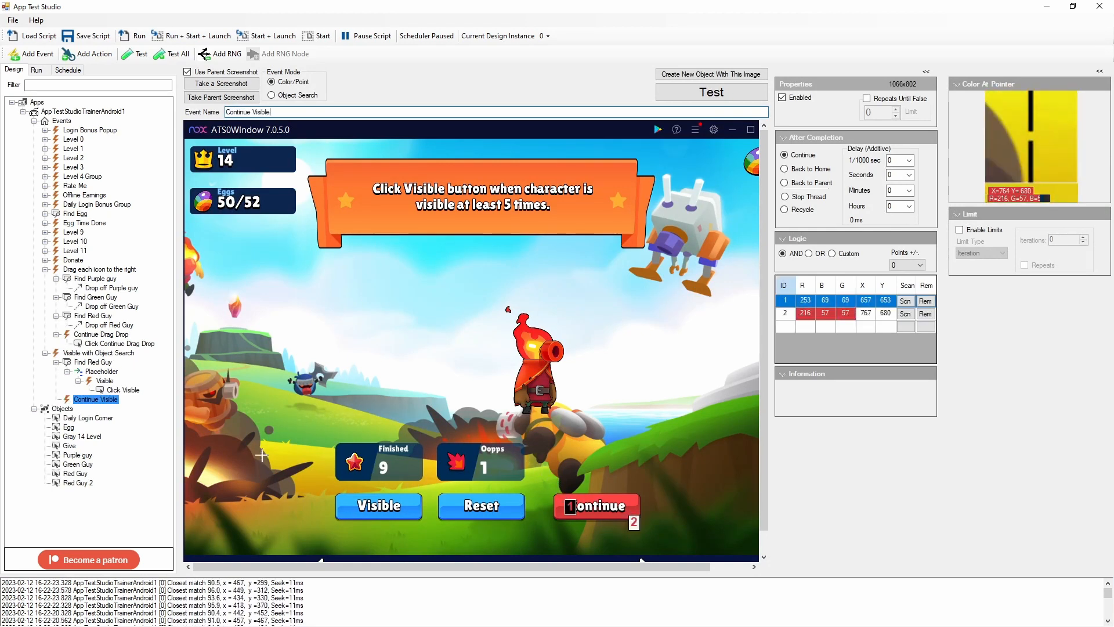
Add a click action to Continue Visible covering the Continue button's label, and run the script
right_click(96, 399)
click(146, 423)
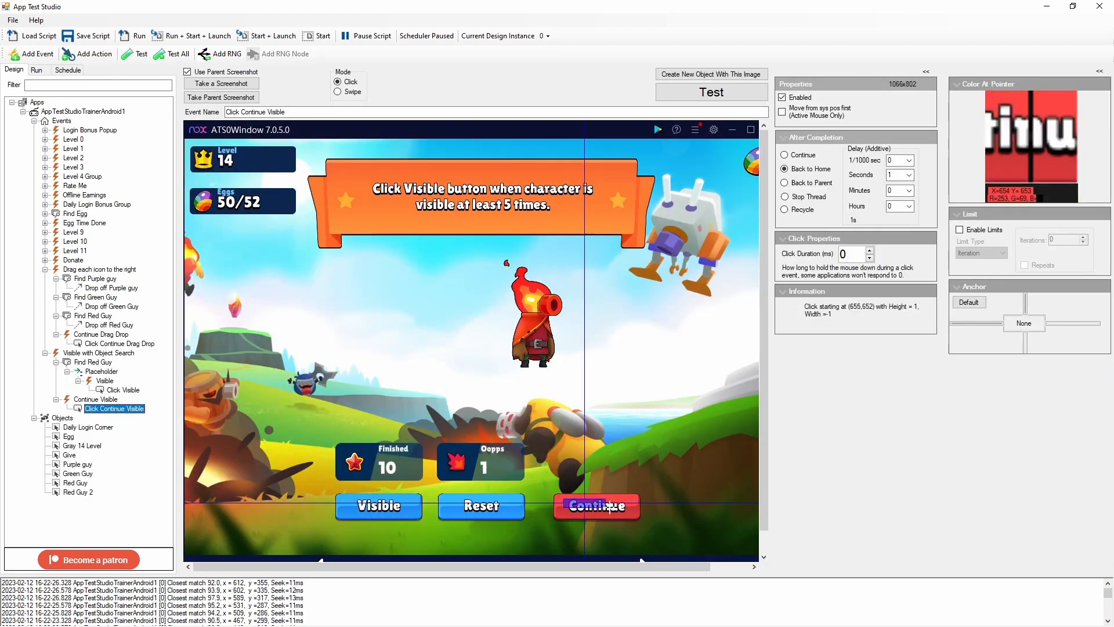
drag(609, 506, 630, 513)
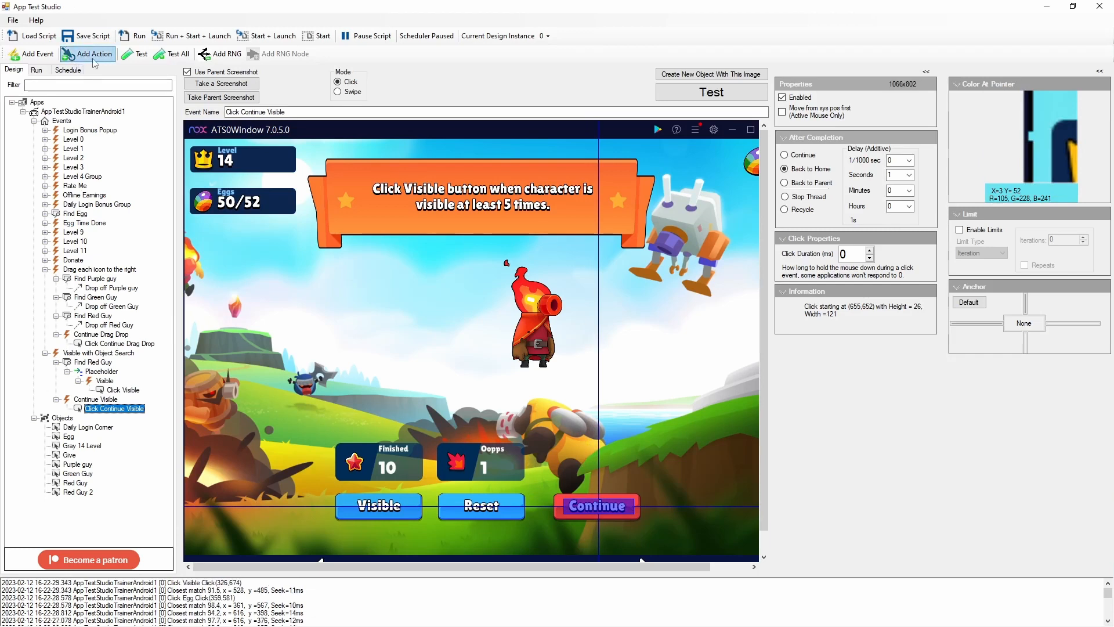
click(137, 36)
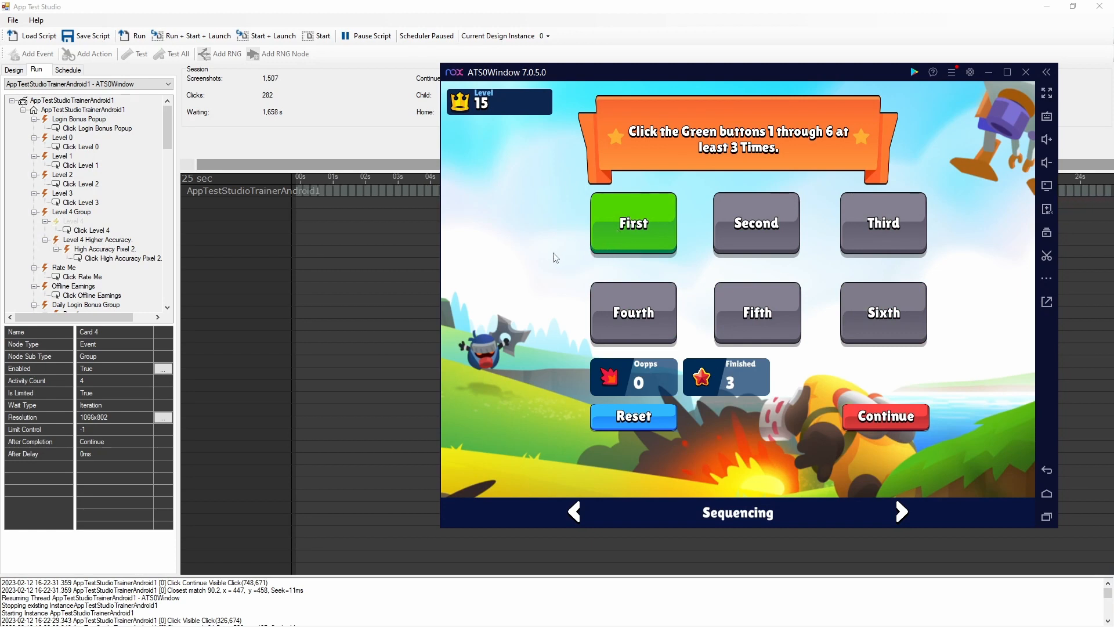
click(370, 206)
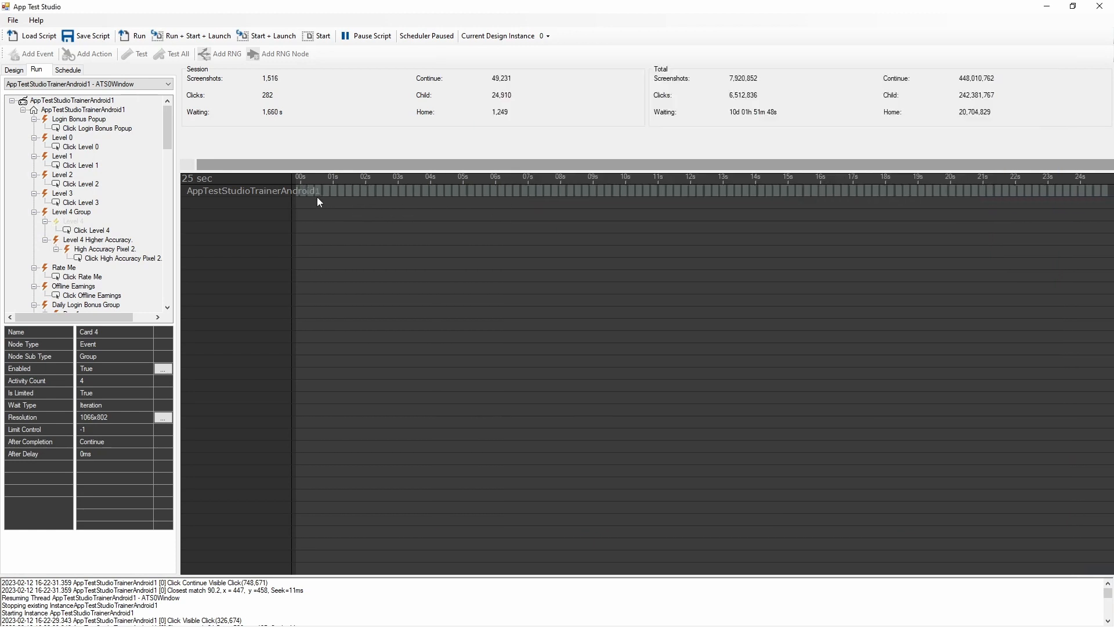
key(ctrl)
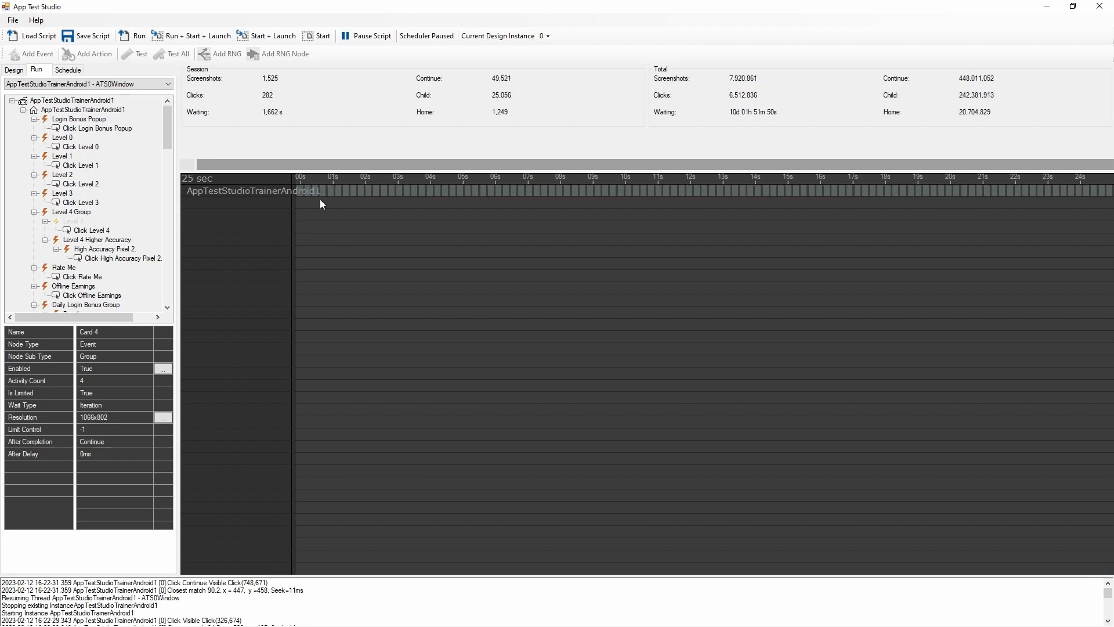
key(ctrl)
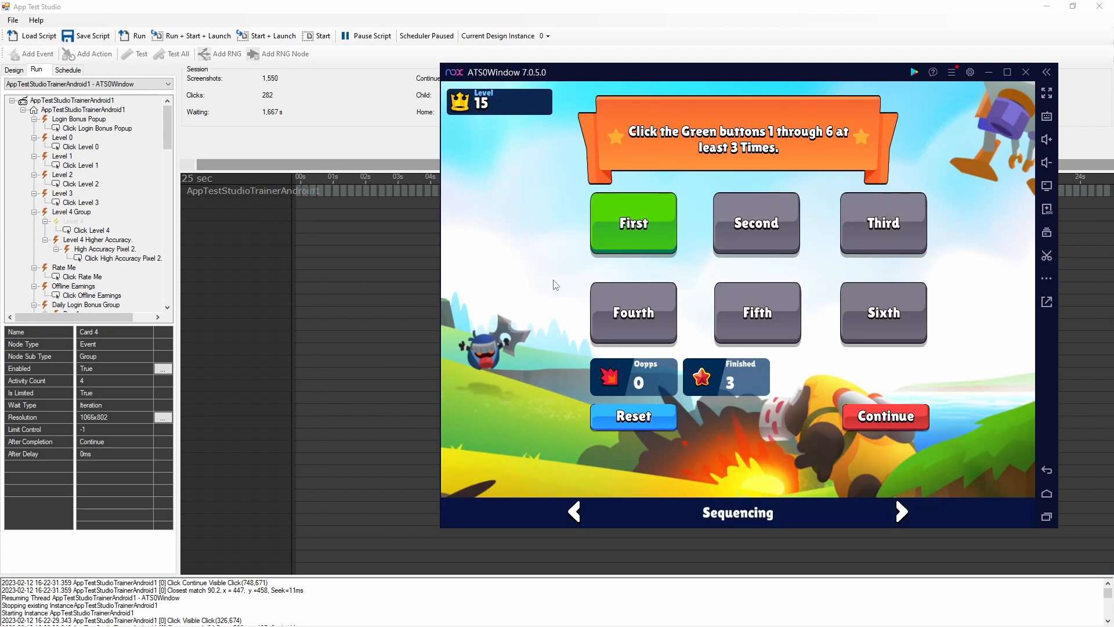
Collapse the two last event groups and add a new top-level event named Click Green buttons 1-6
click(15, 70)
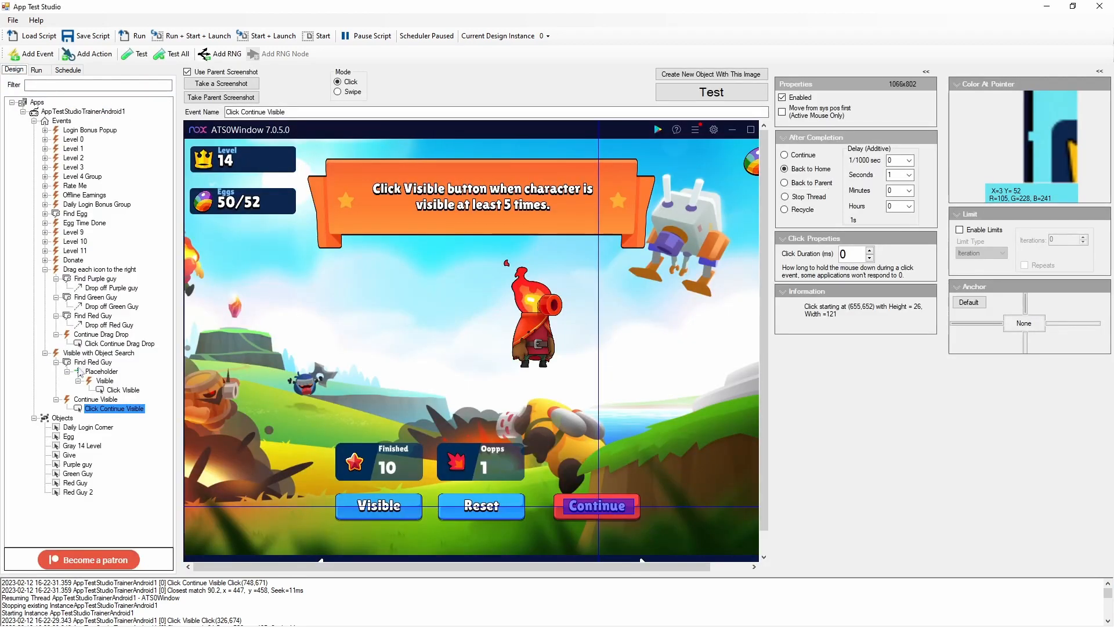
click(46, 353)
click(46, 270)
right_click(61, 122)
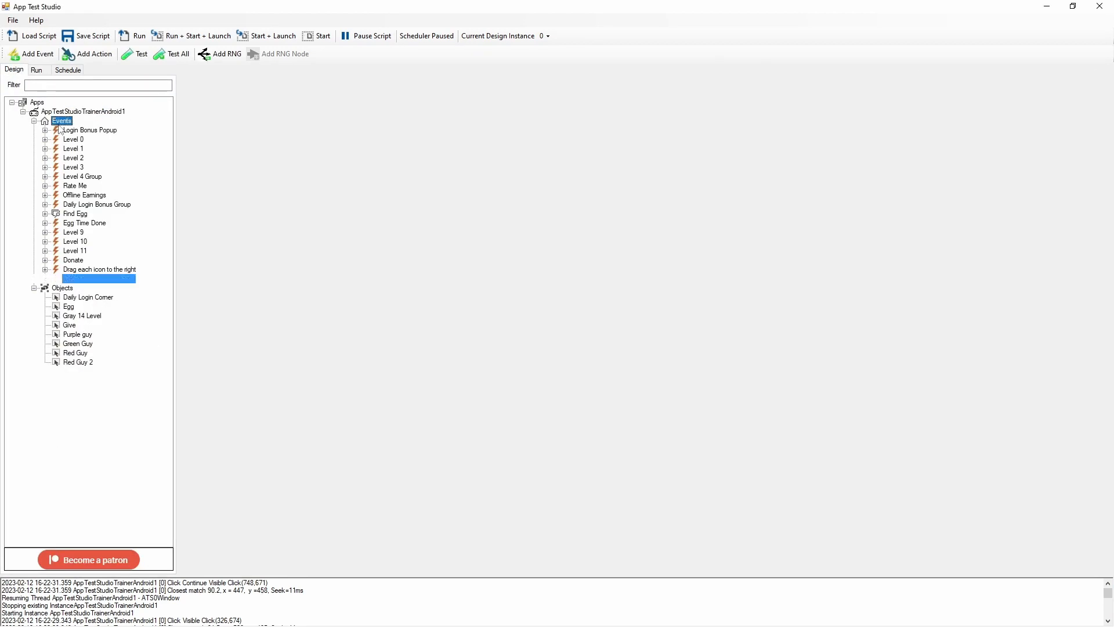
click(89, 135)
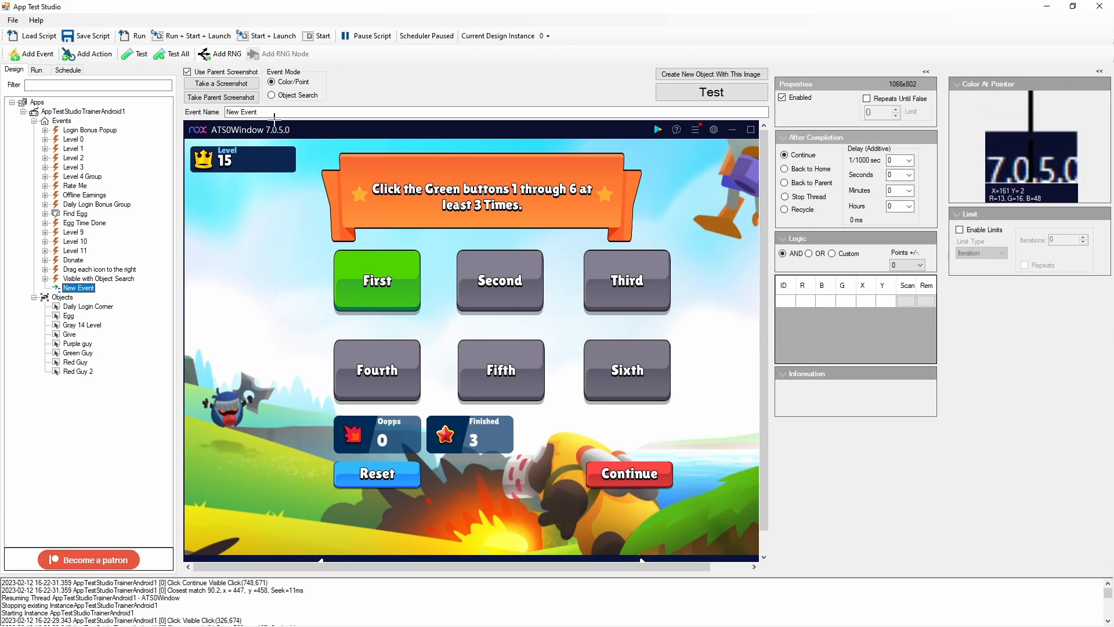
drag(272, 113, 199, 117)
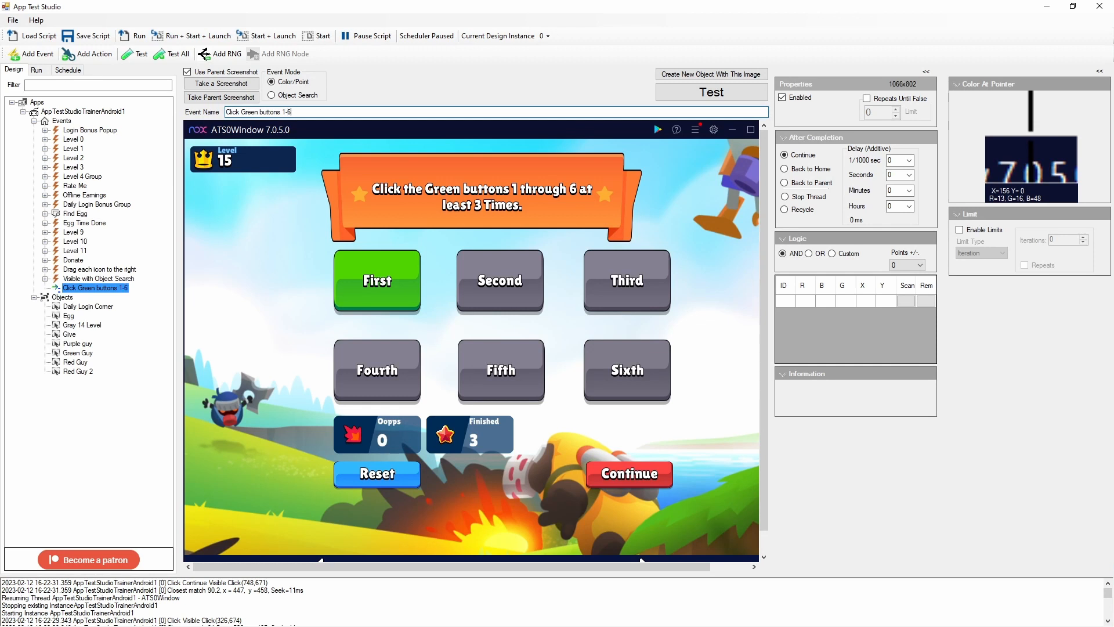
Sample five colour points for the event, four across the Level 15 instruction banner and one on the crown icon
click(360, 193)
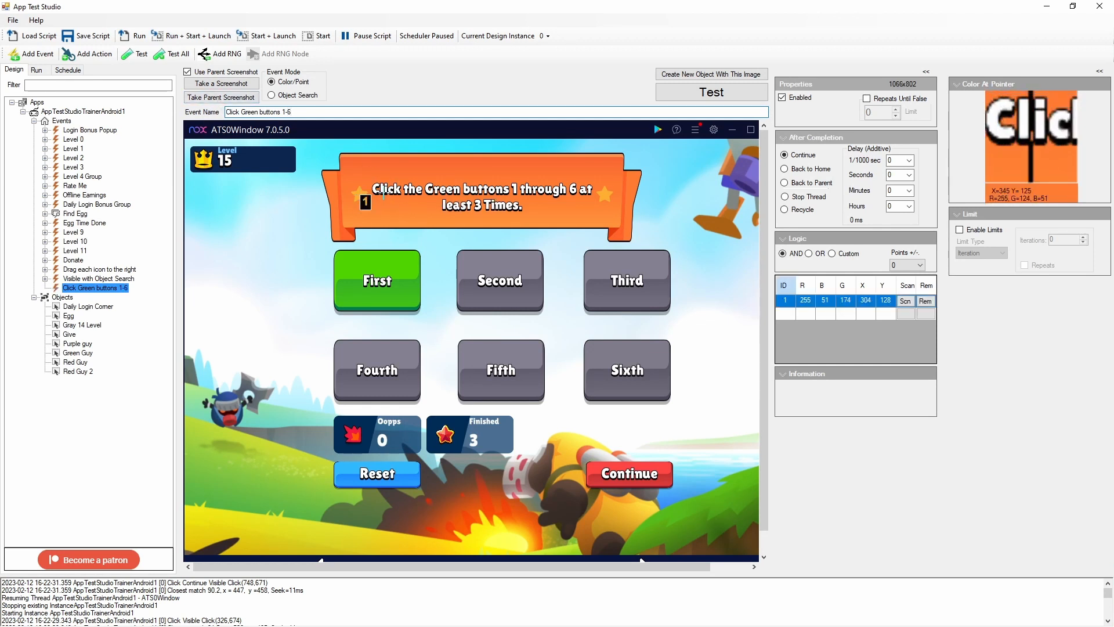
click(382, 190)
click(487, 189)
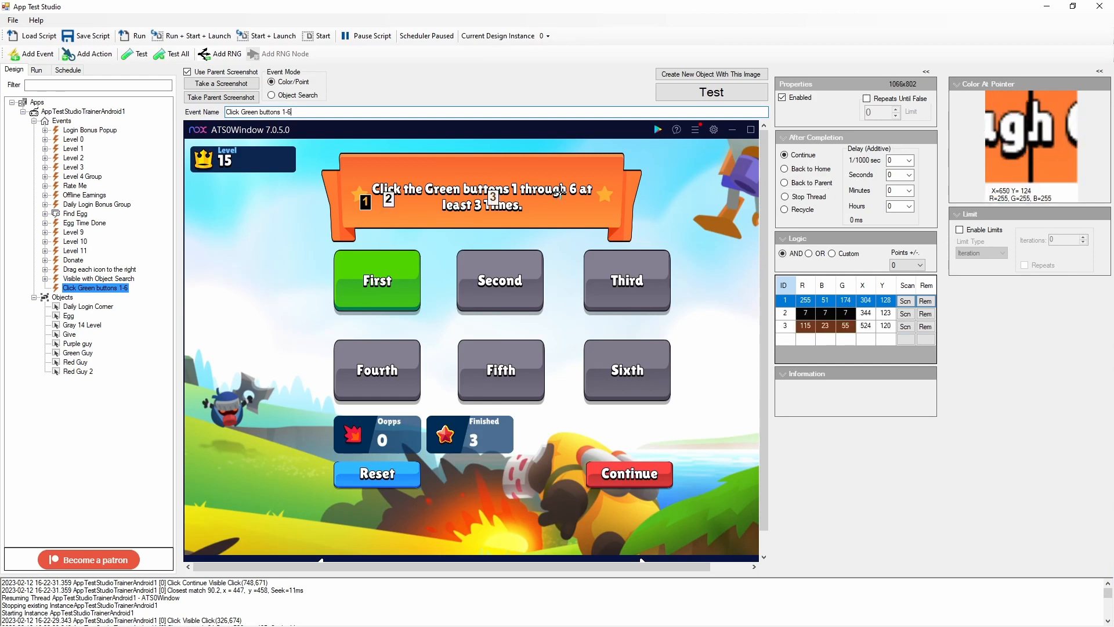
click(559, 191)
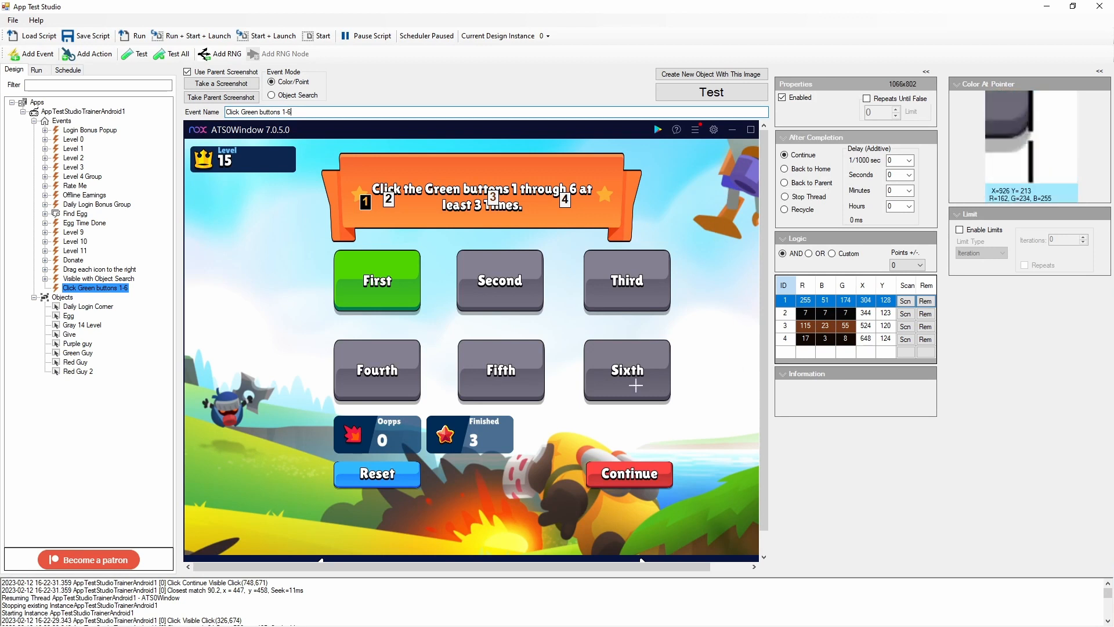
click(205, 169)
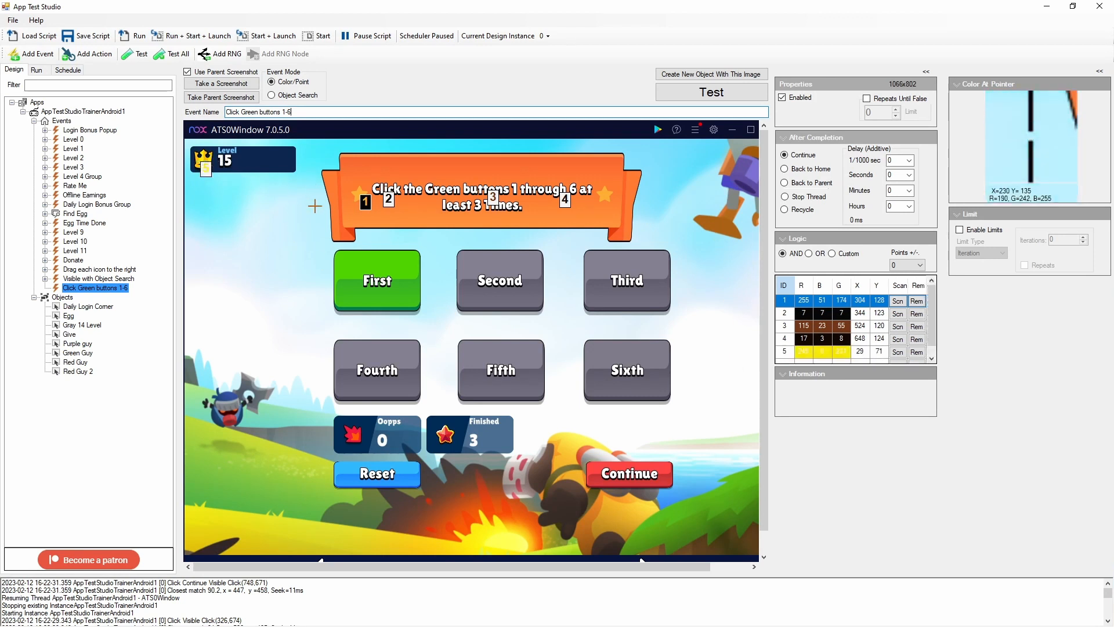
Add a click action to Click Green buttons 1-6 with an area covering all six buttons, and run the script
right_click(107, 291)
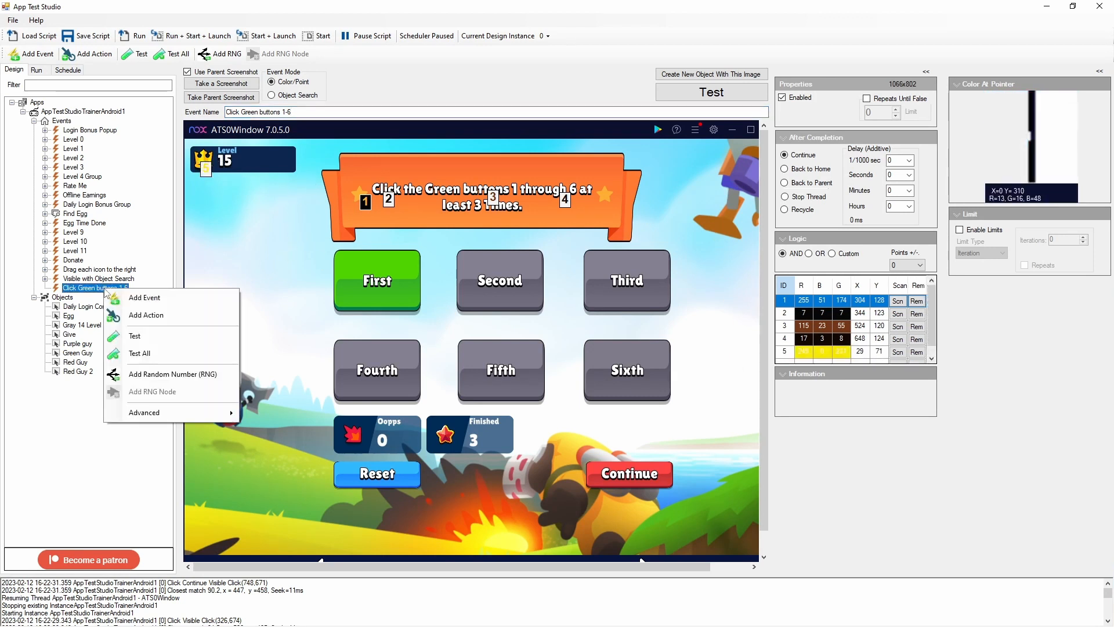
click(145, 315)
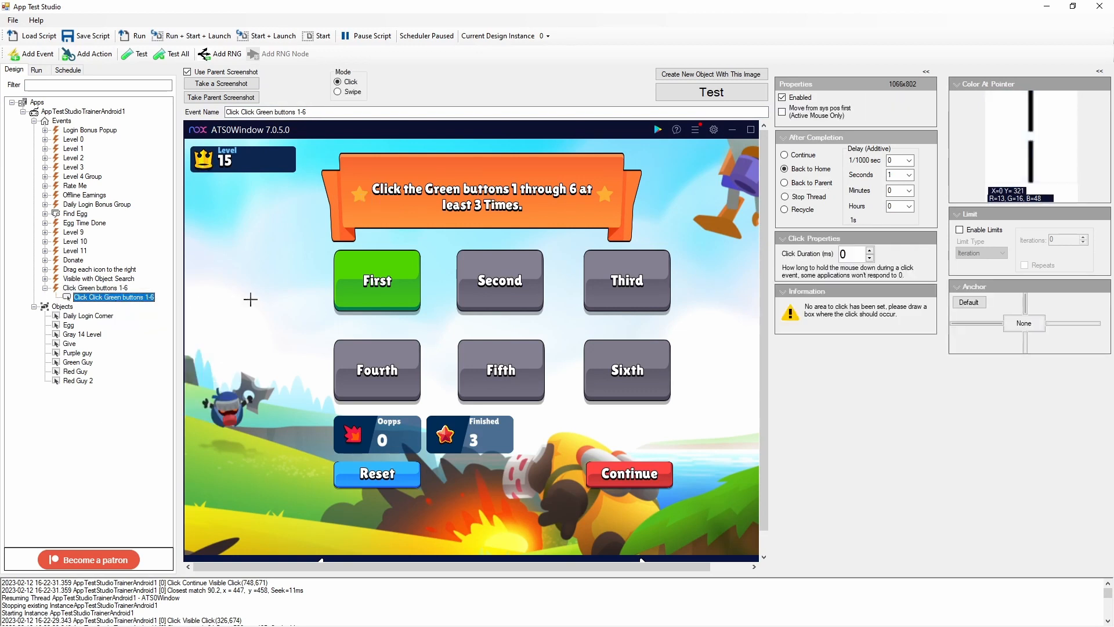
drag(331, 246, 680, 407)
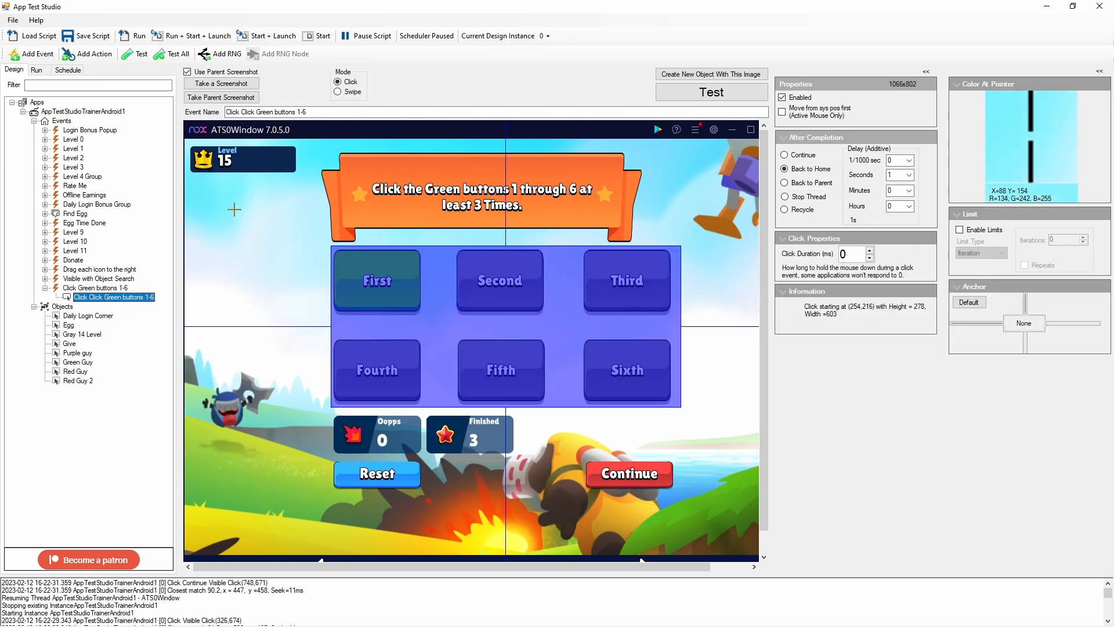
click(139, 40)
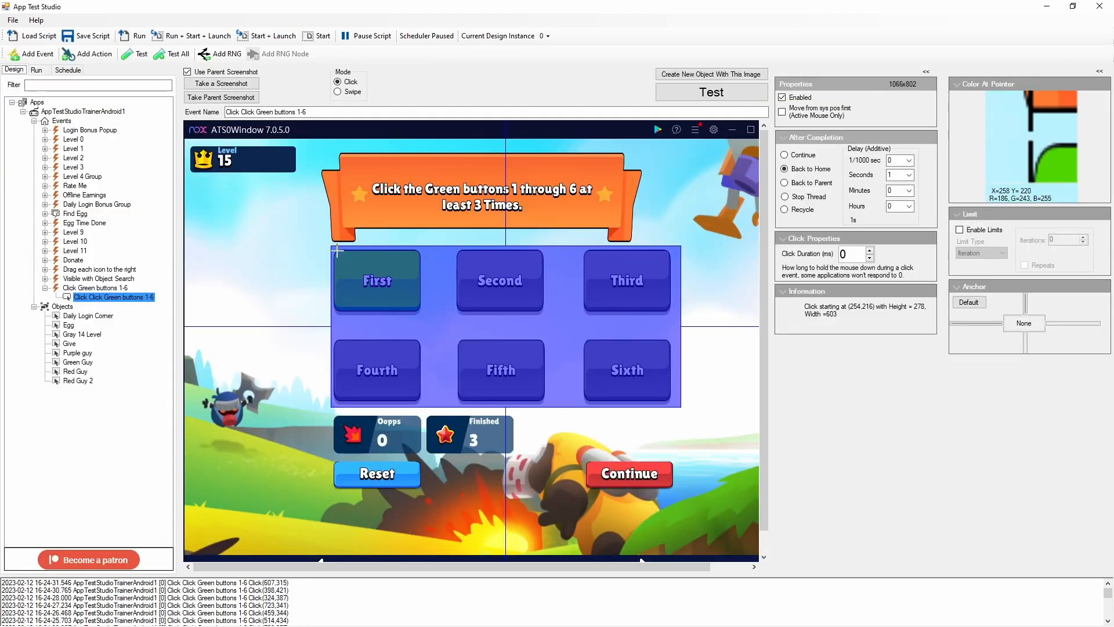
Redraw the action's click area over only the First, Second, Fourth and Fifth buttons, and rerun the script
drag(337, 251, 545, 404)
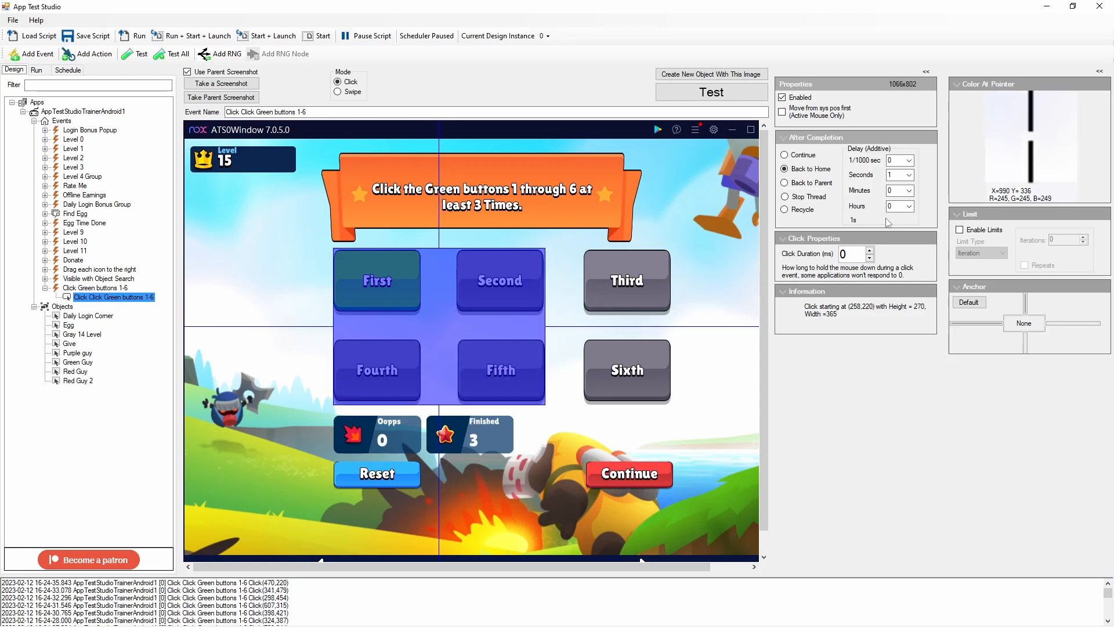
click(909, 175)
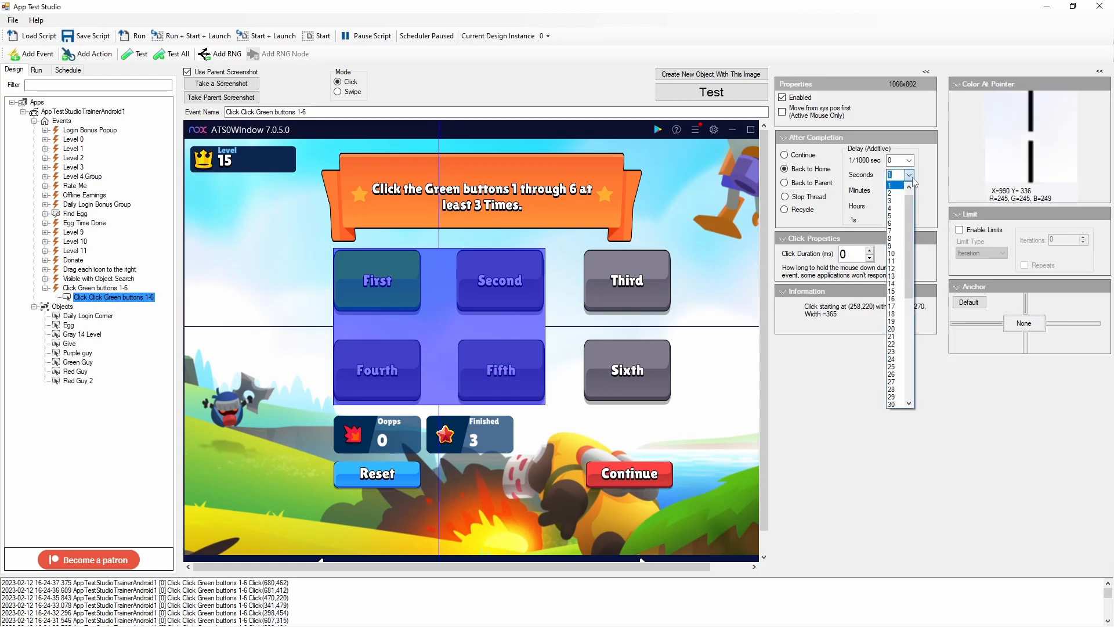
scroll(915, 187, up, 1)
click(909, 175)
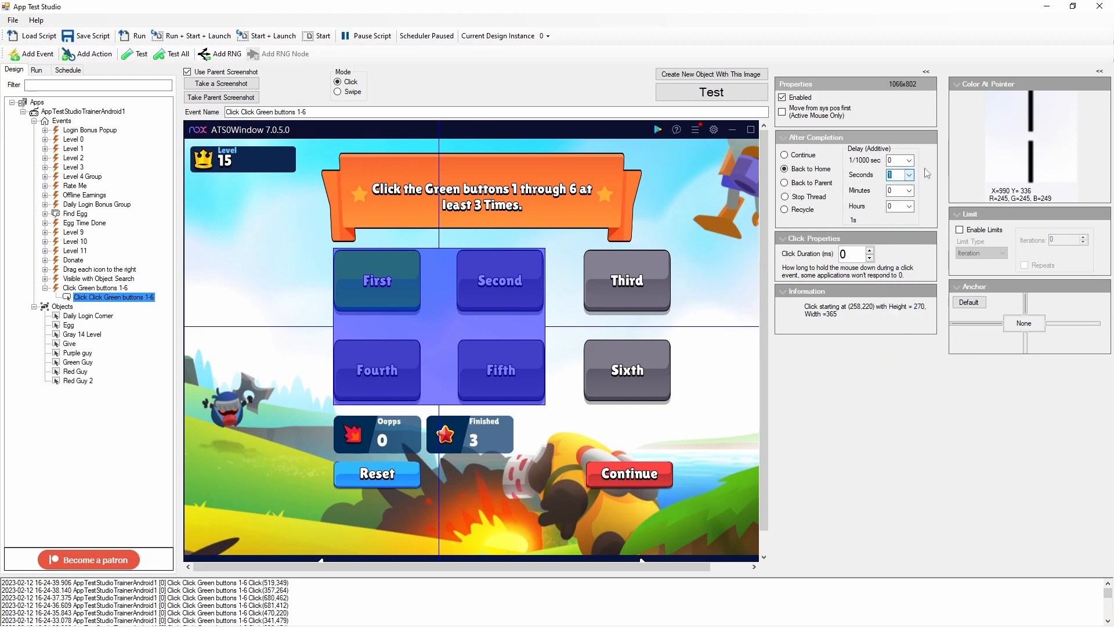
click(79, 290)
click(81, 296)
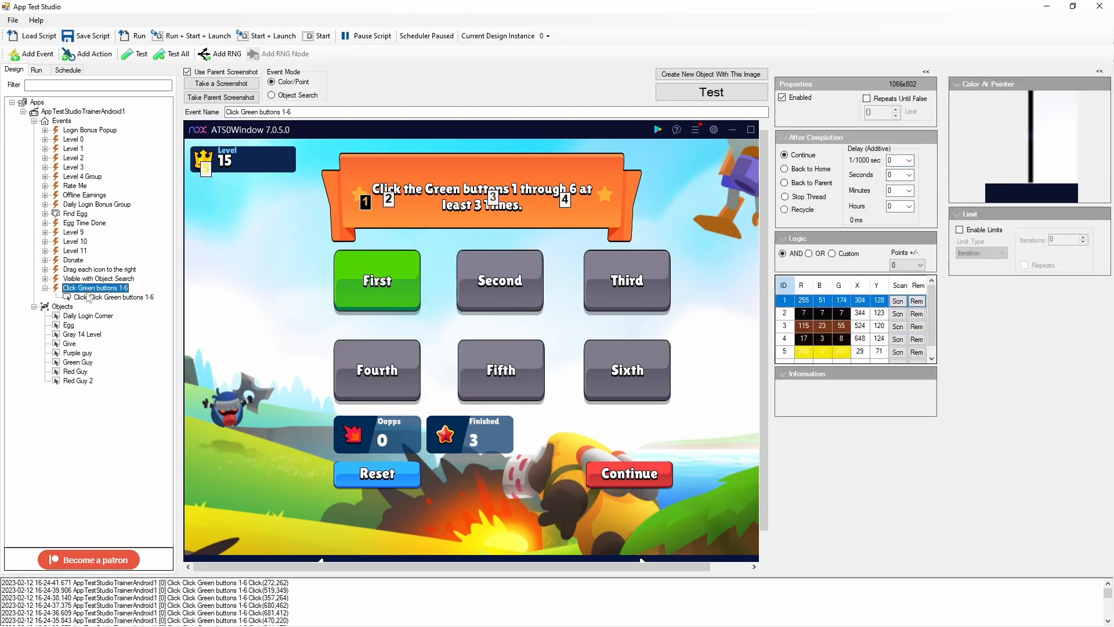
click(134, 37)
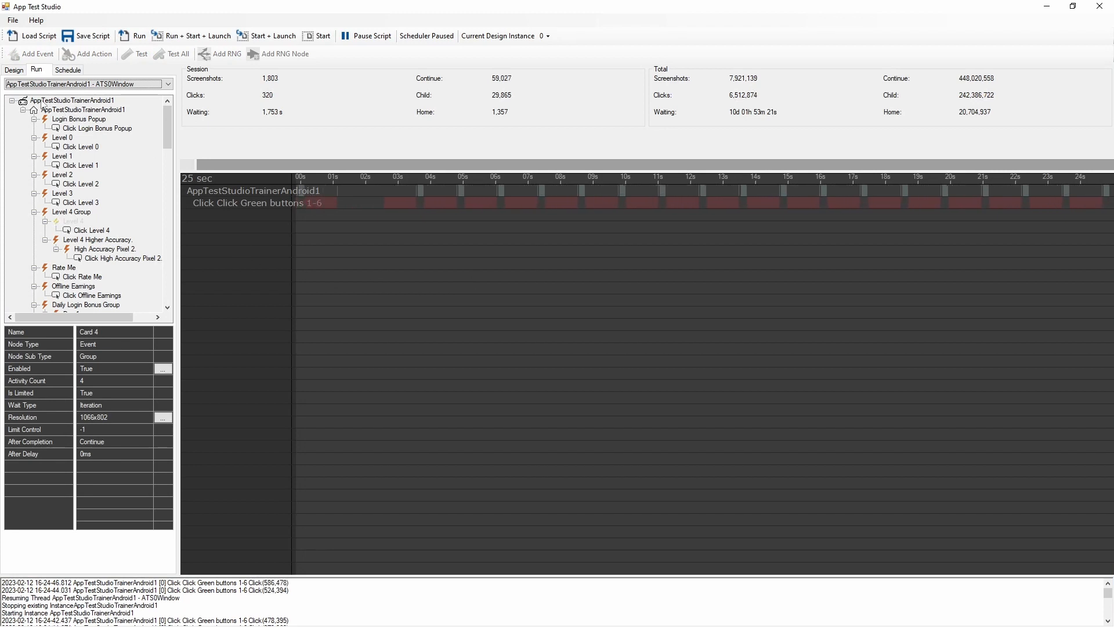
Check the Level 15 progress in the emulator, pause the script, and close App Test Studio Trainer 1 from the recent apps
key(alt+Tab)
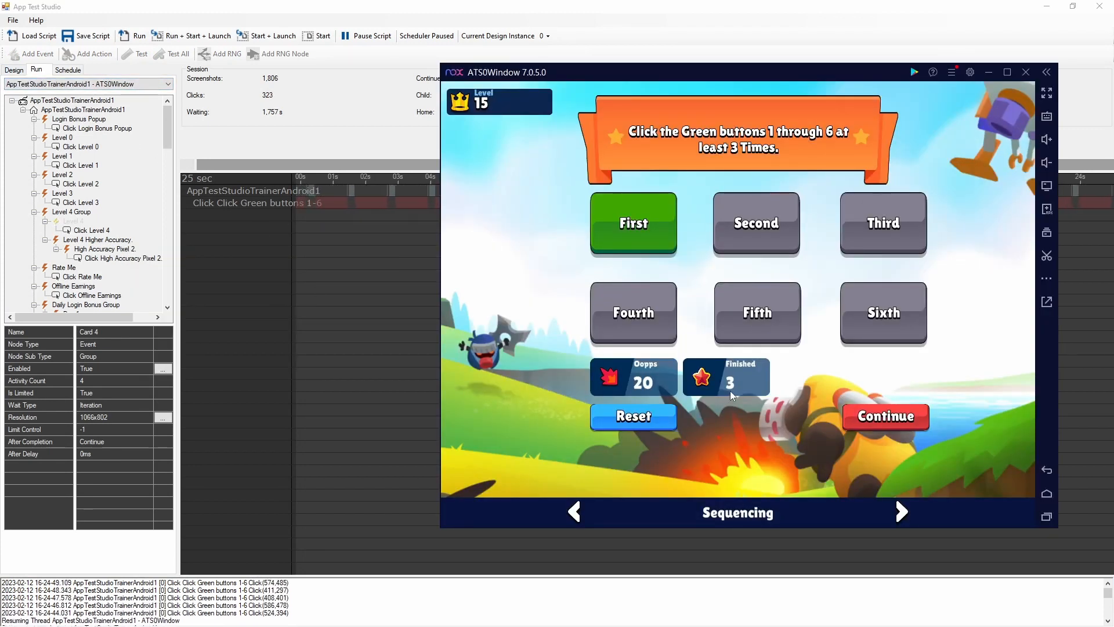
click(366, 36)
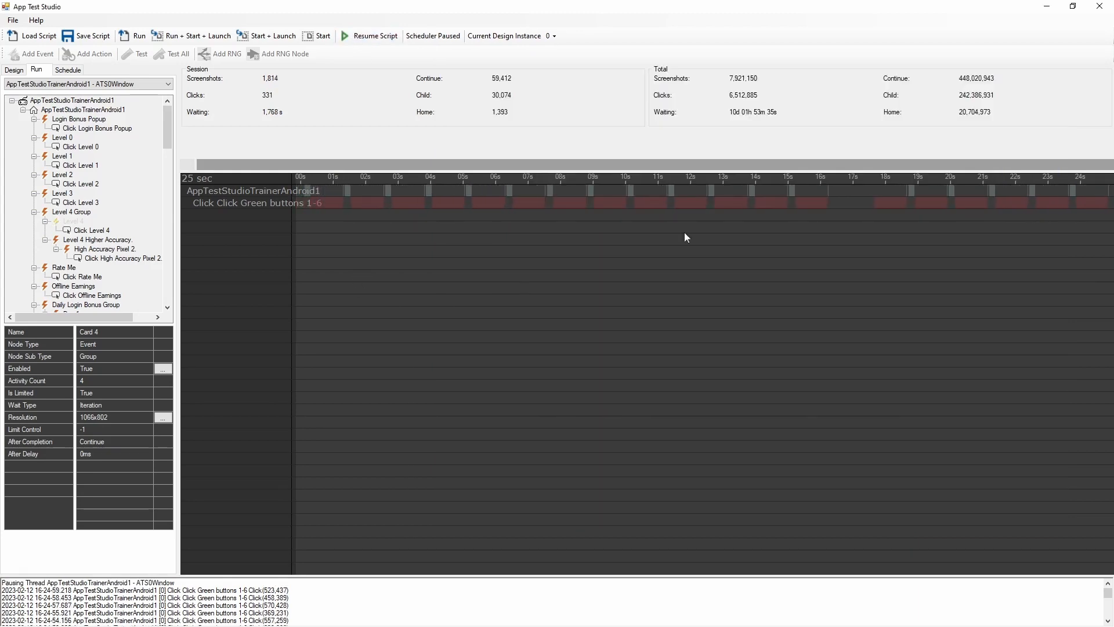
key(alt+Tab)
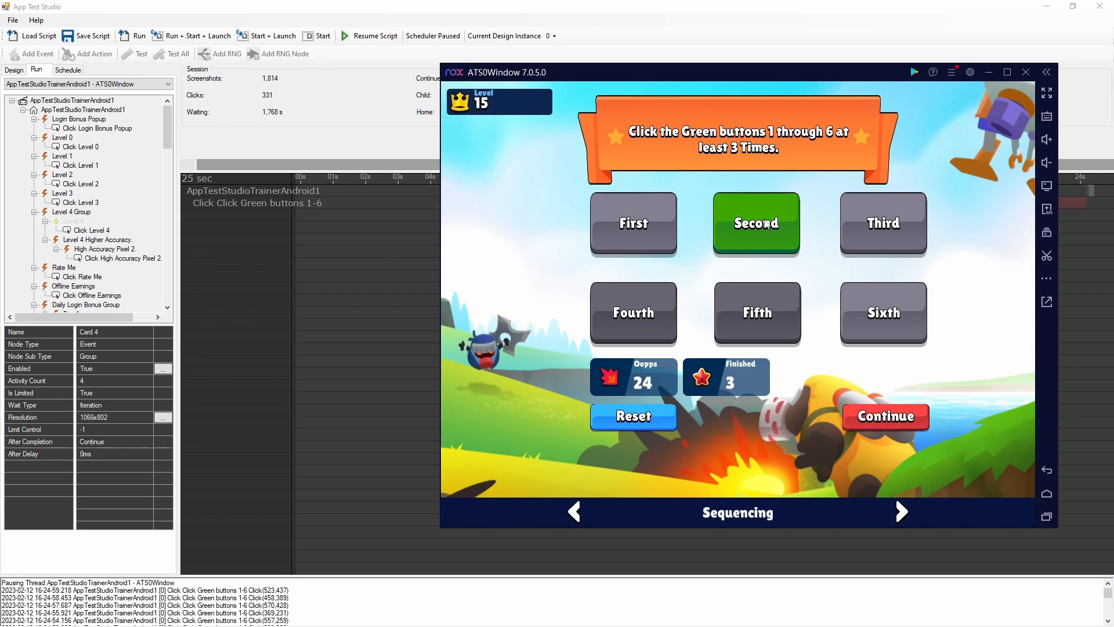
click(1046, 516)
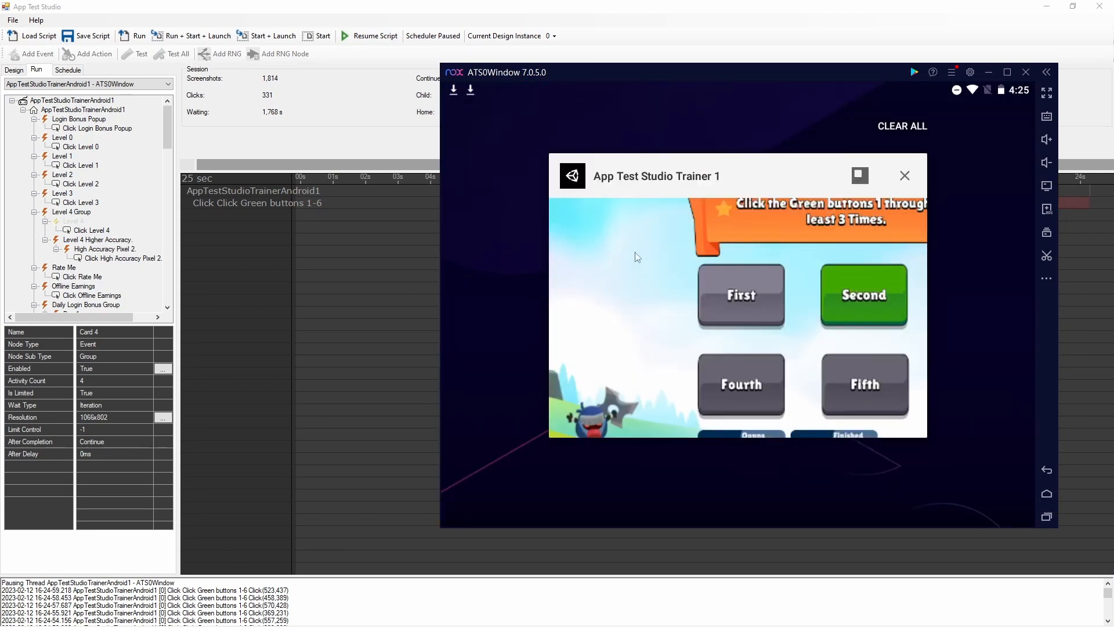
drag(633, 252, 783, 256)
click(520, 307)
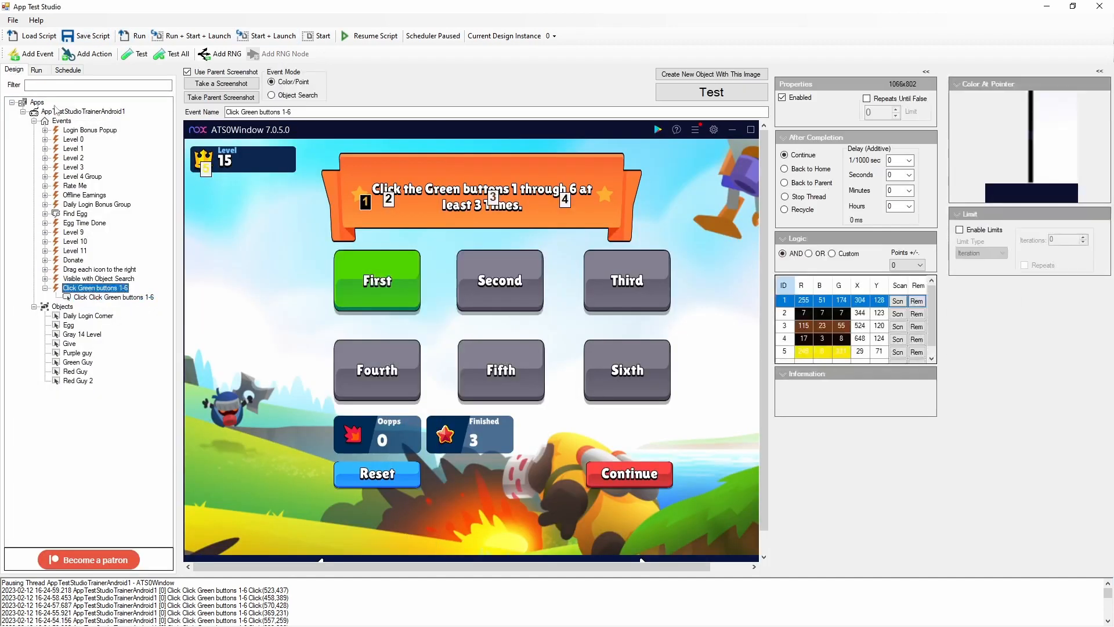
Set the loop delay of AppTestStudioTrainerAndroid1 to 10 ms and save the script
click(53, 120)
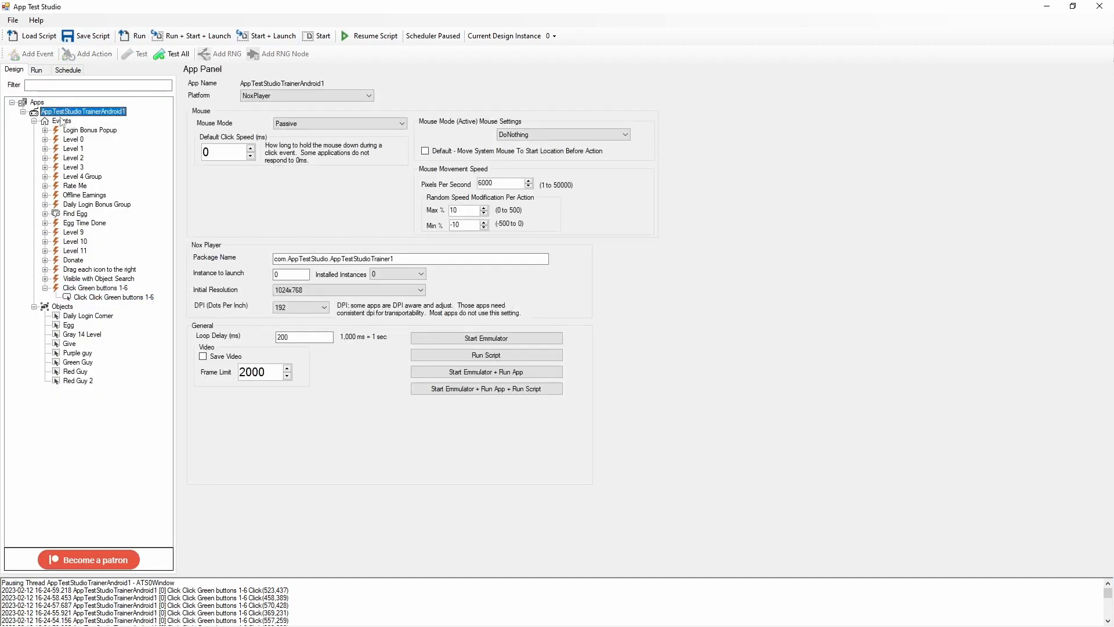
double_click(285, 337)
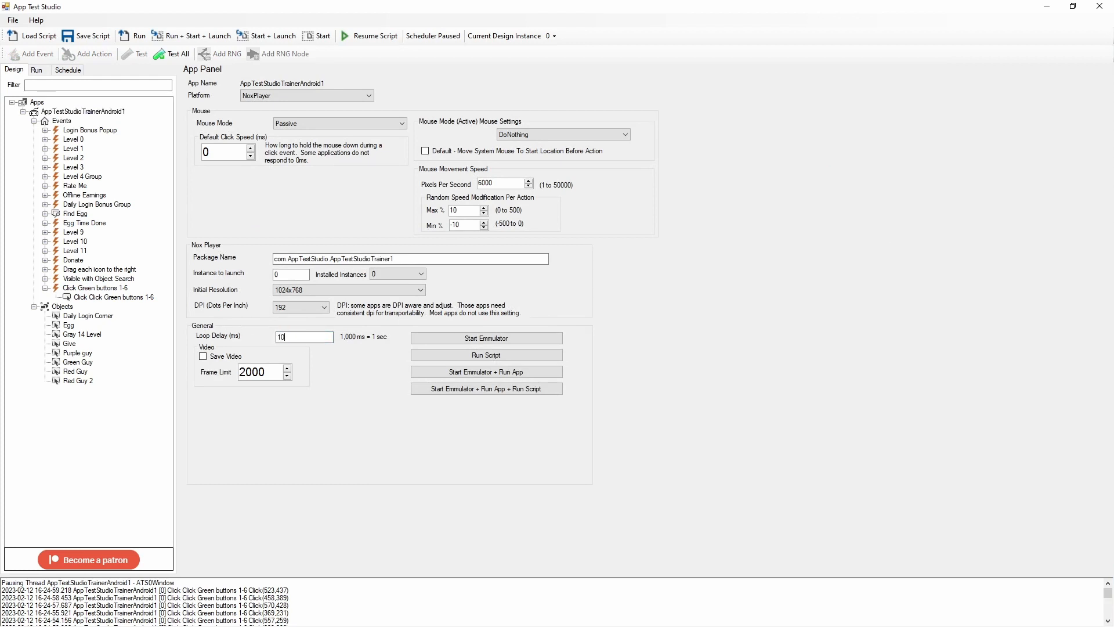
click(86, 36)
Redraw the click area of Click Click Green buttons 1-6 over all six buttons, about 592 by 276, and disable the action
click(114, 297)
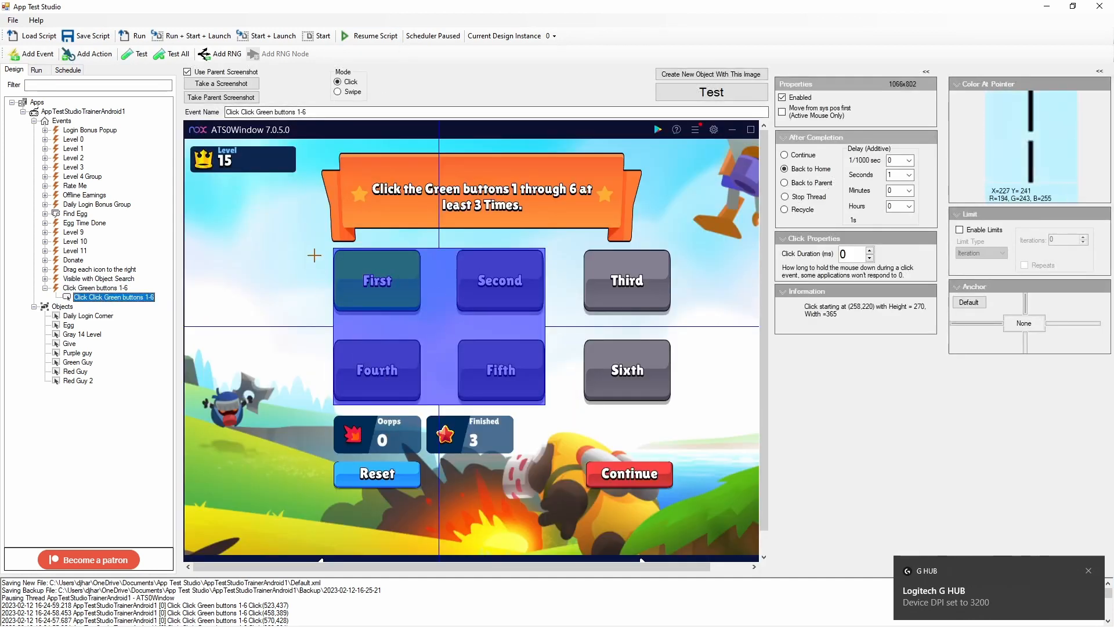
drag(335, 247, 677, 406)
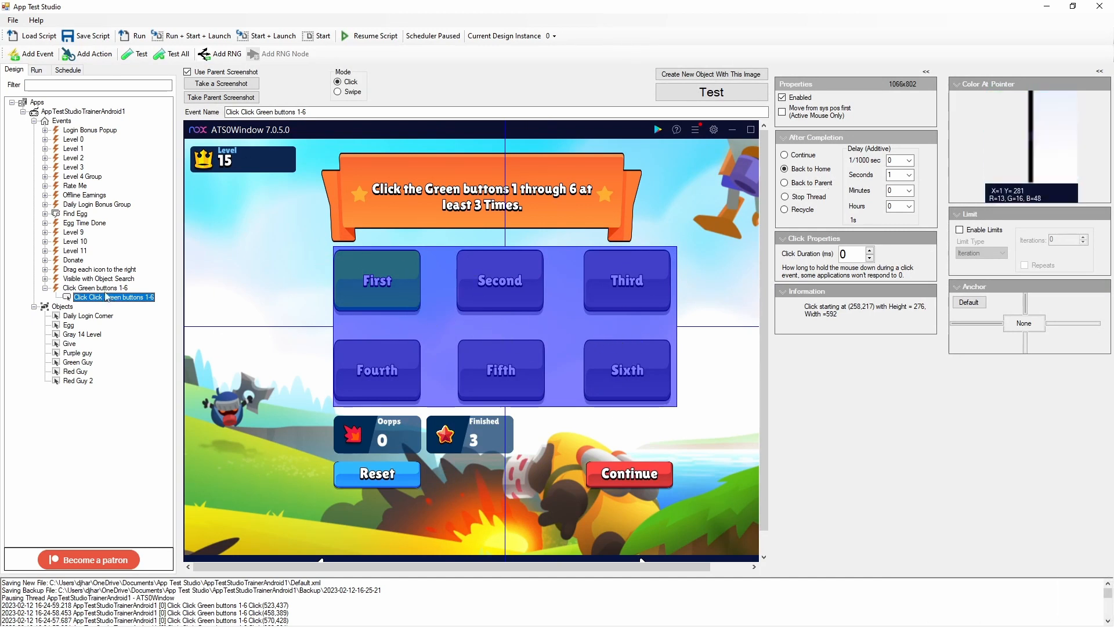
click(782, 98)
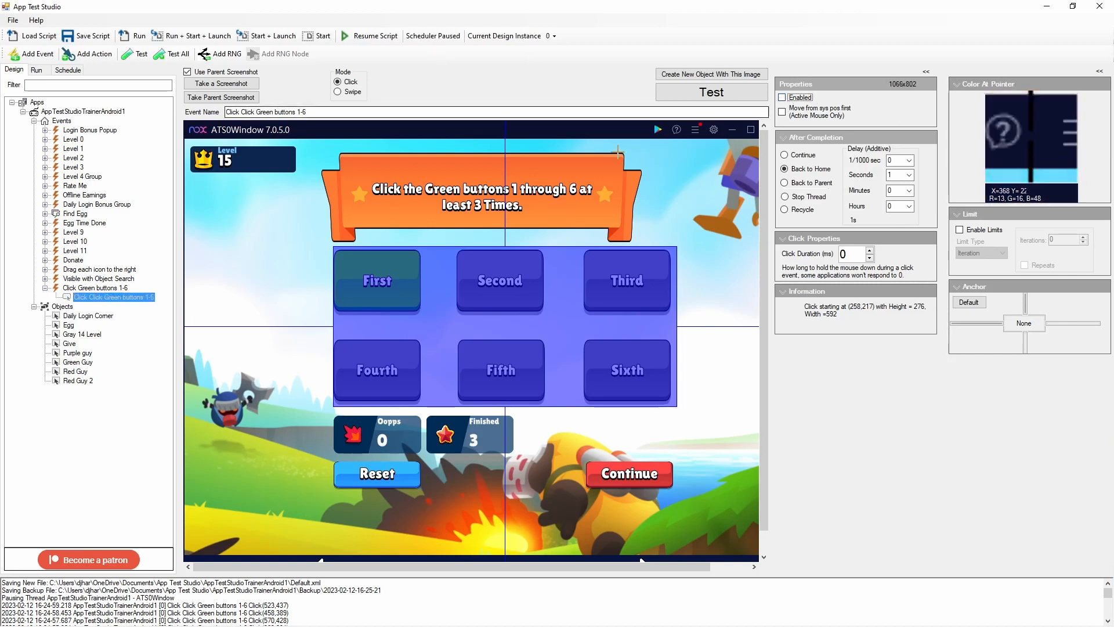
Run the script with the emulator and app launched, and advance the trainer to the Level 15 Sequencing page
click(192, 36)
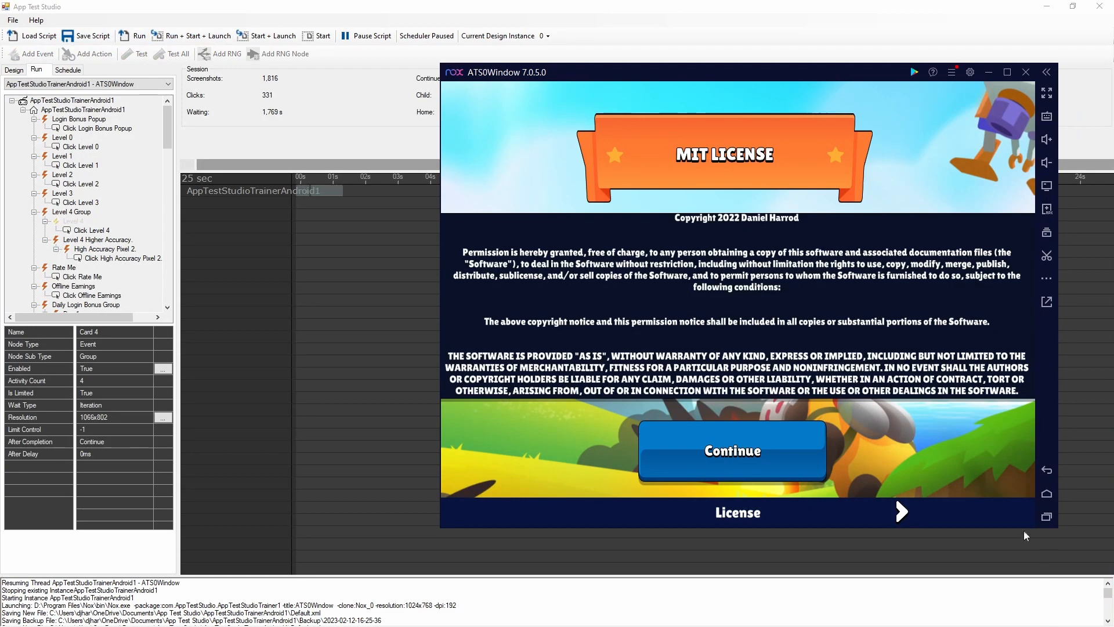
click(709, 435)
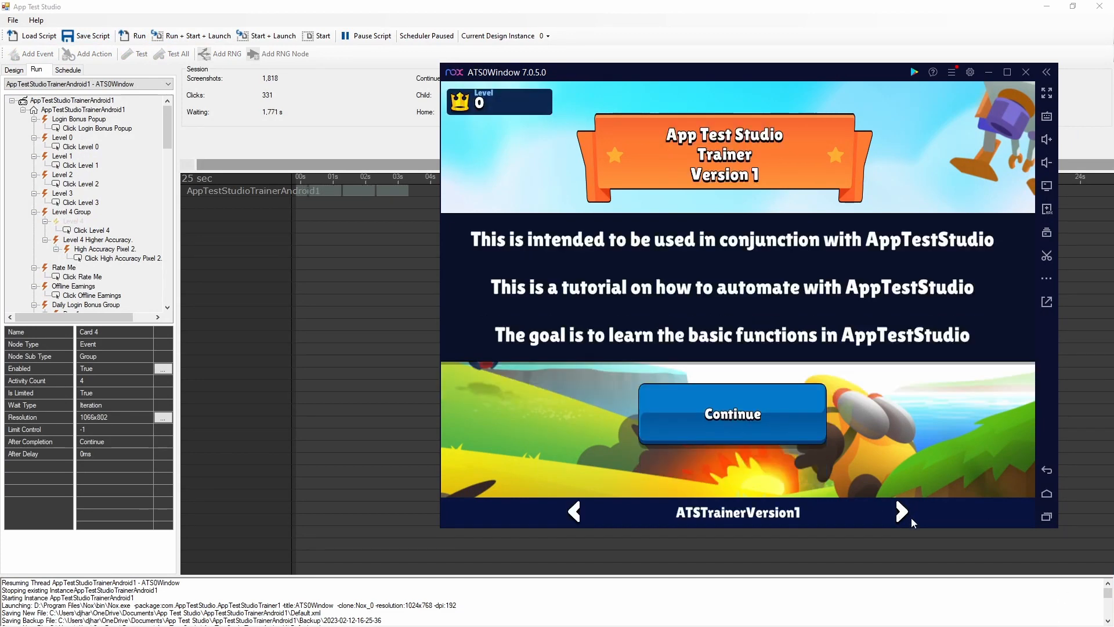
click(900, 516)
click(898, 516)
click(900, 516)
click(899, 516)
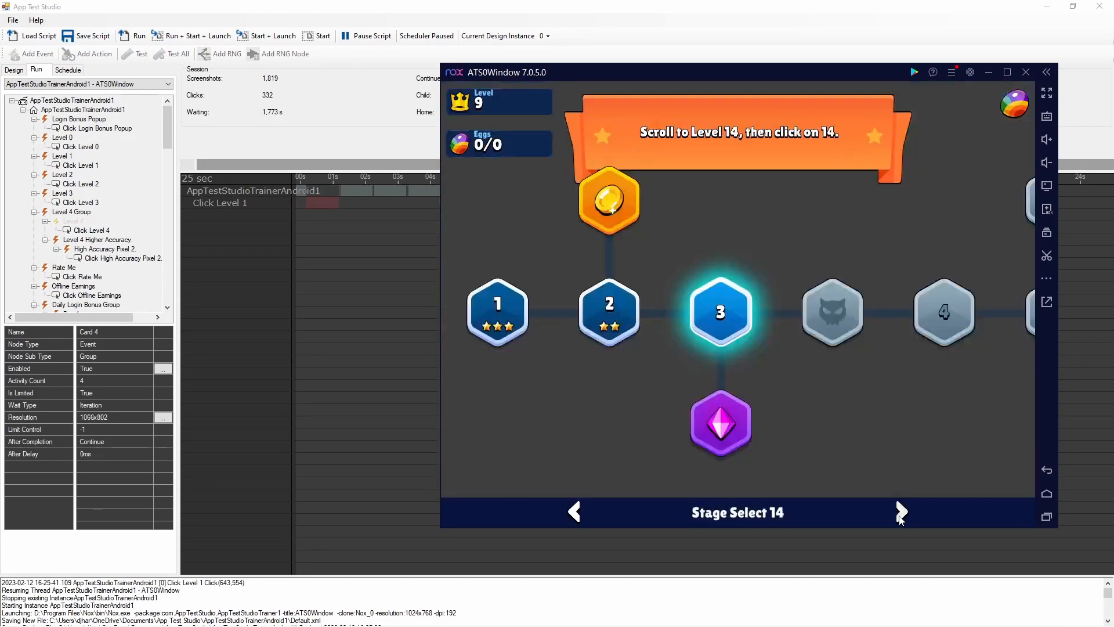
click(900, 516)
click(900, 516)
click(899, 515)
click(900, 516)
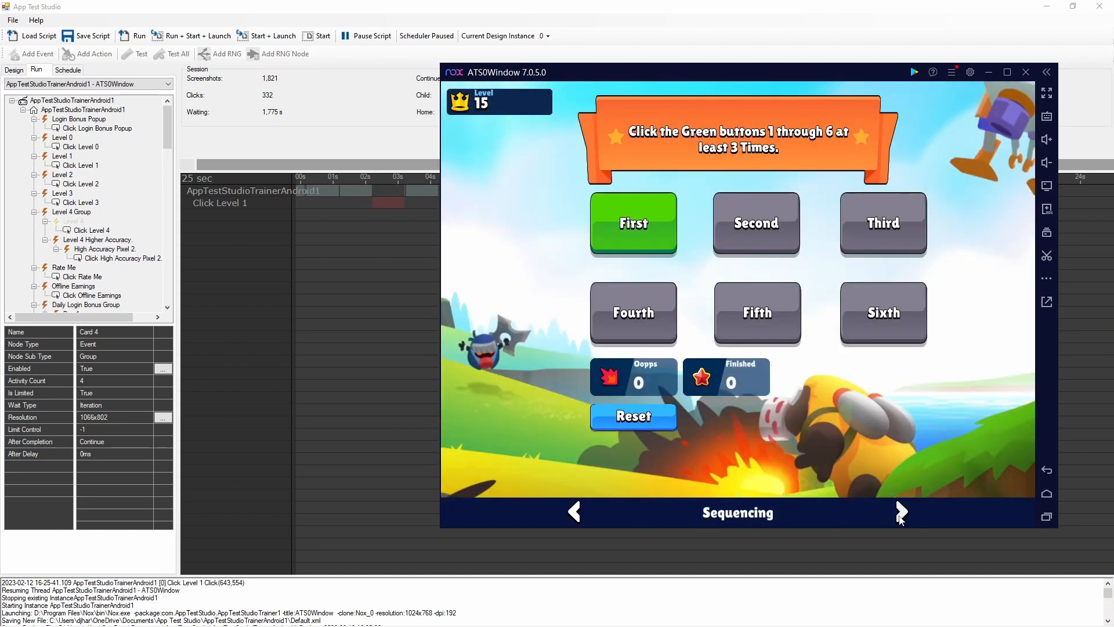
Add a child event named First under the Click Green buttons 1-6 event
click(15, 70)
click(118, 288)
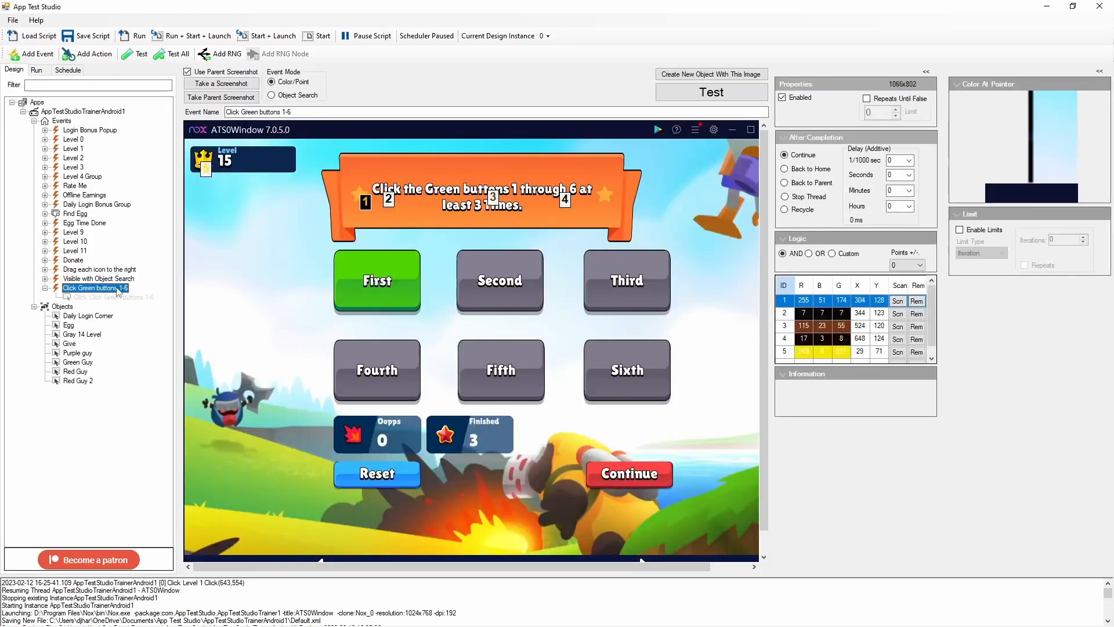
right_click(117, 290)
click(145, 294)
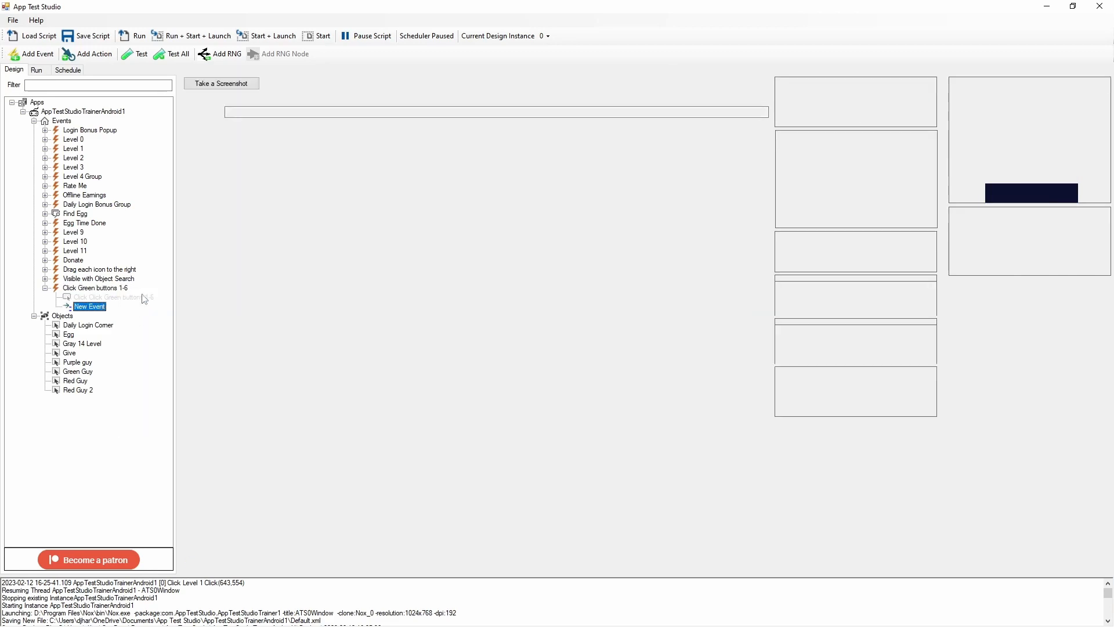
triple_click(384, 112)
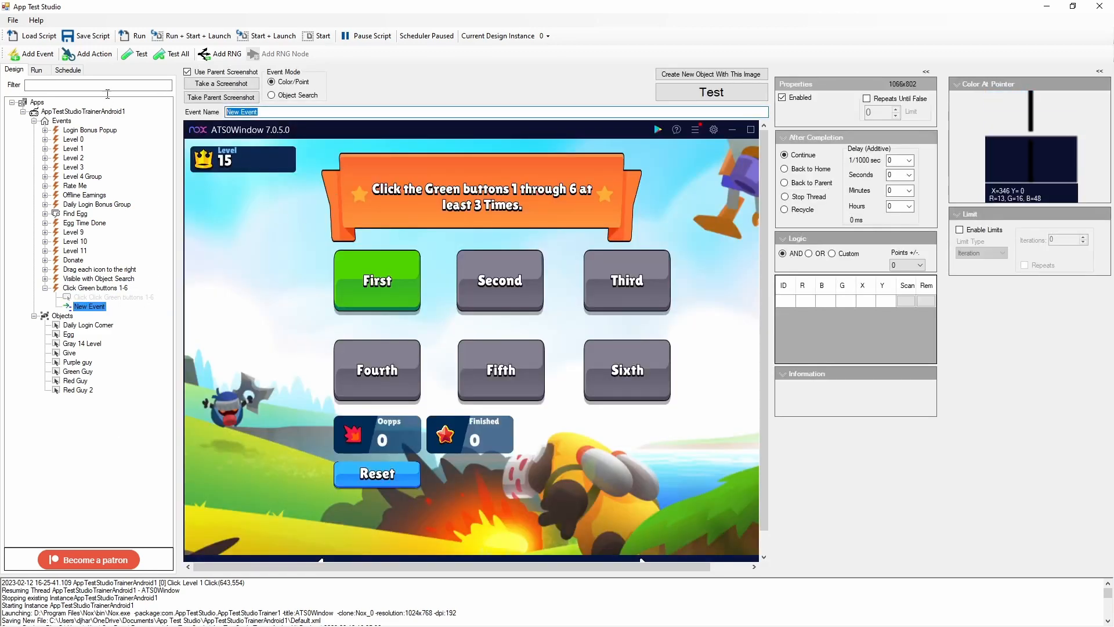
text(First)
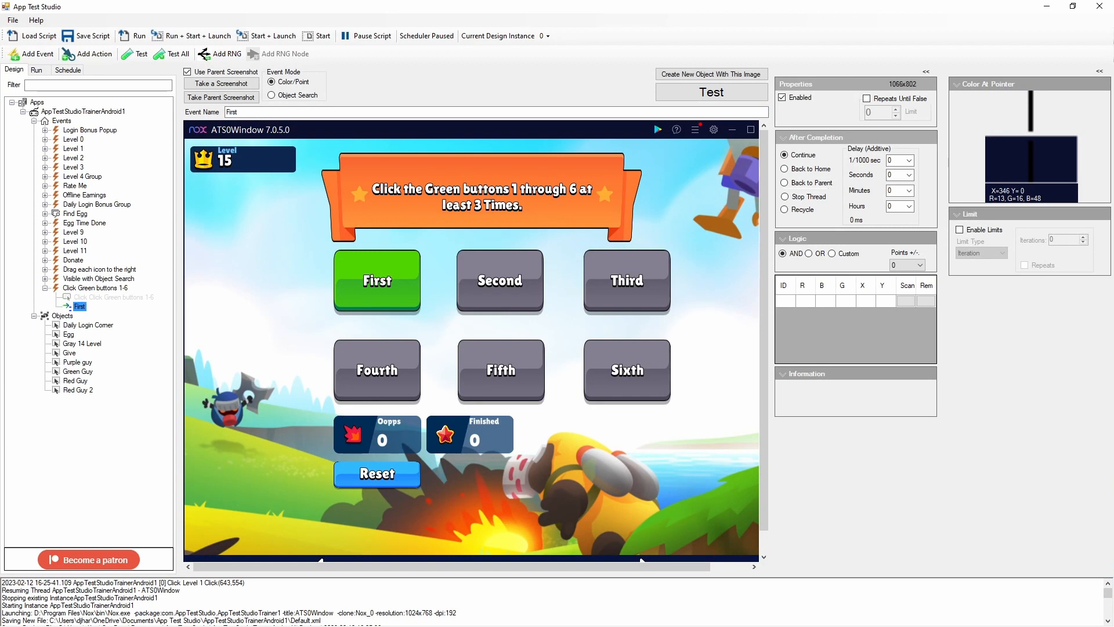
Sample a green colour point on the First button and add a click action with an area about 119 by 76 over that button
right_click(83, 303)
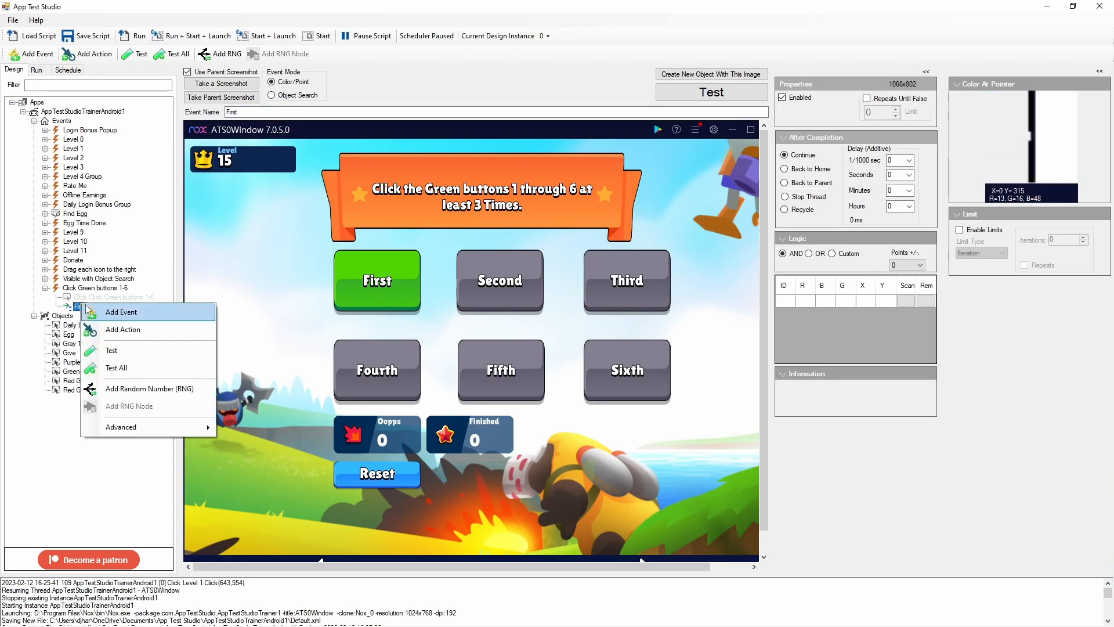
click(365, 267)
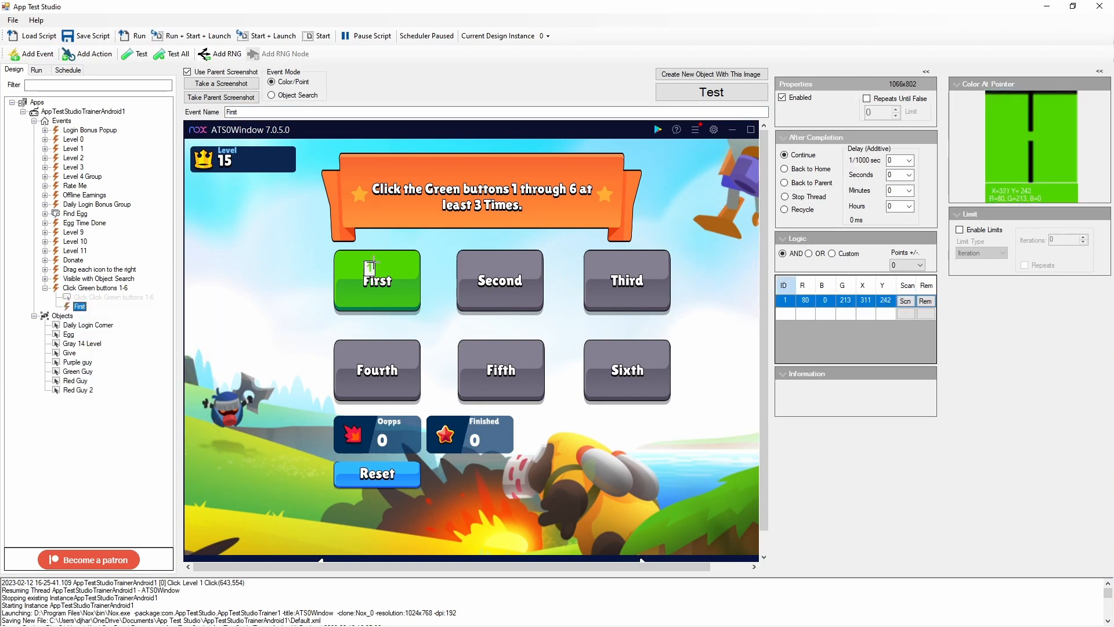
right_click(80, 306)
click(101, 335)
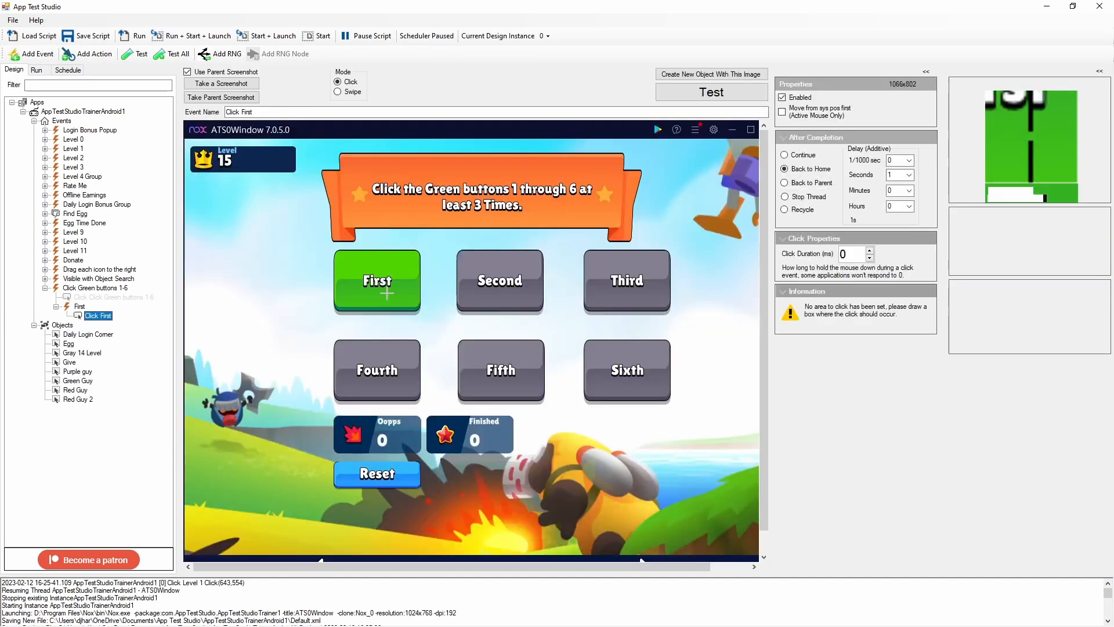
drag(346, 260, 416, 306)
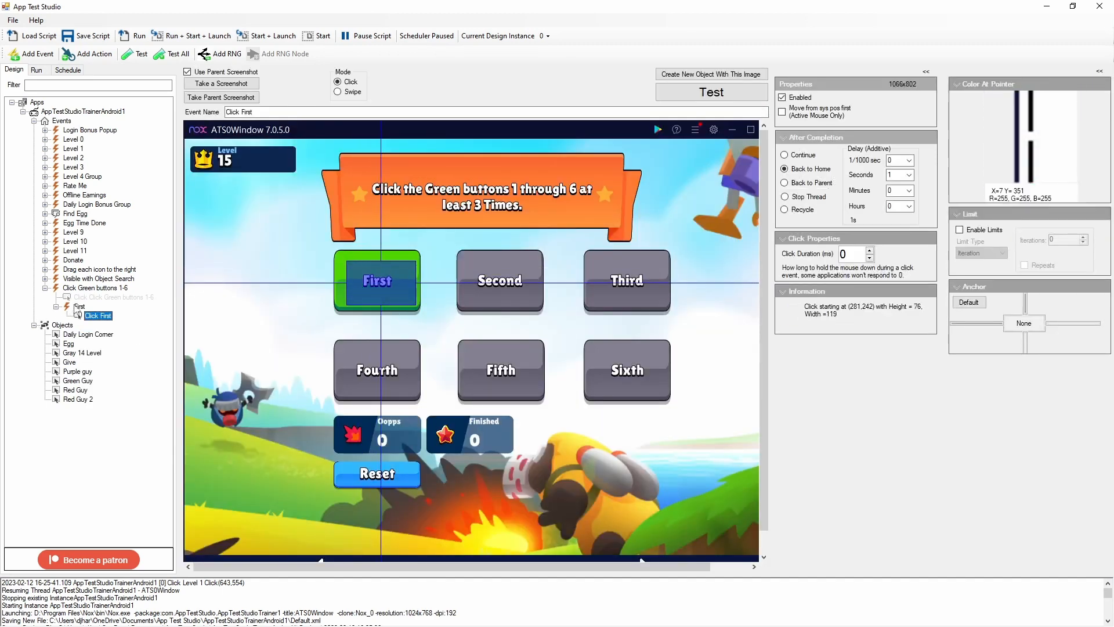
Add an event named Version Event for each one under Click Green buttons 1-6 and move the First event into it
right_click(86, 288)
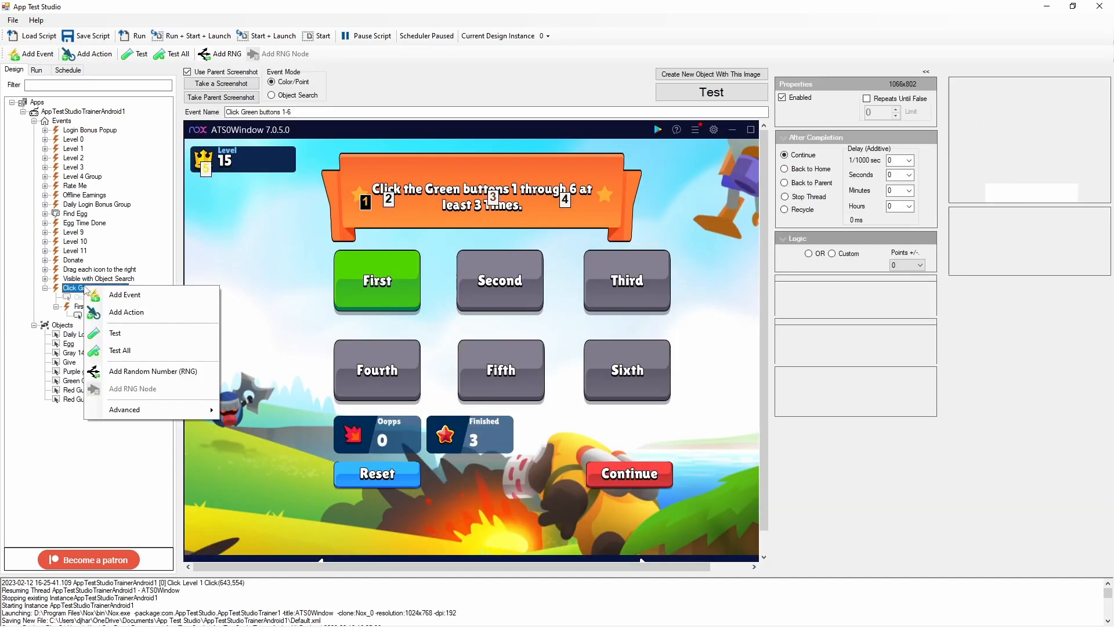
click(116, 295)
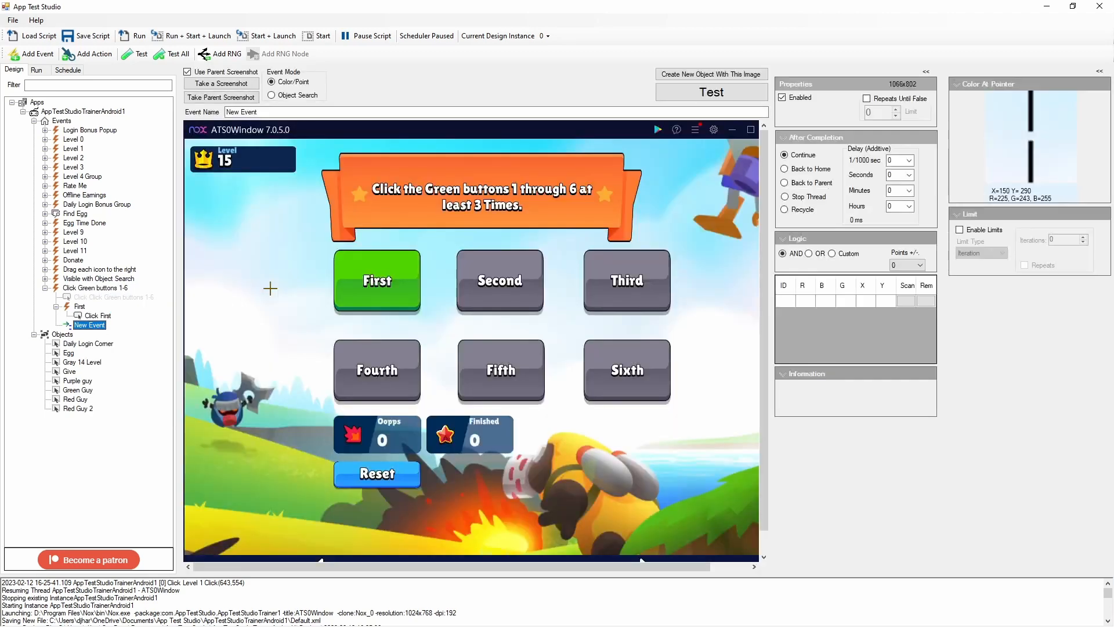
drag(265, 112, 183, 111)
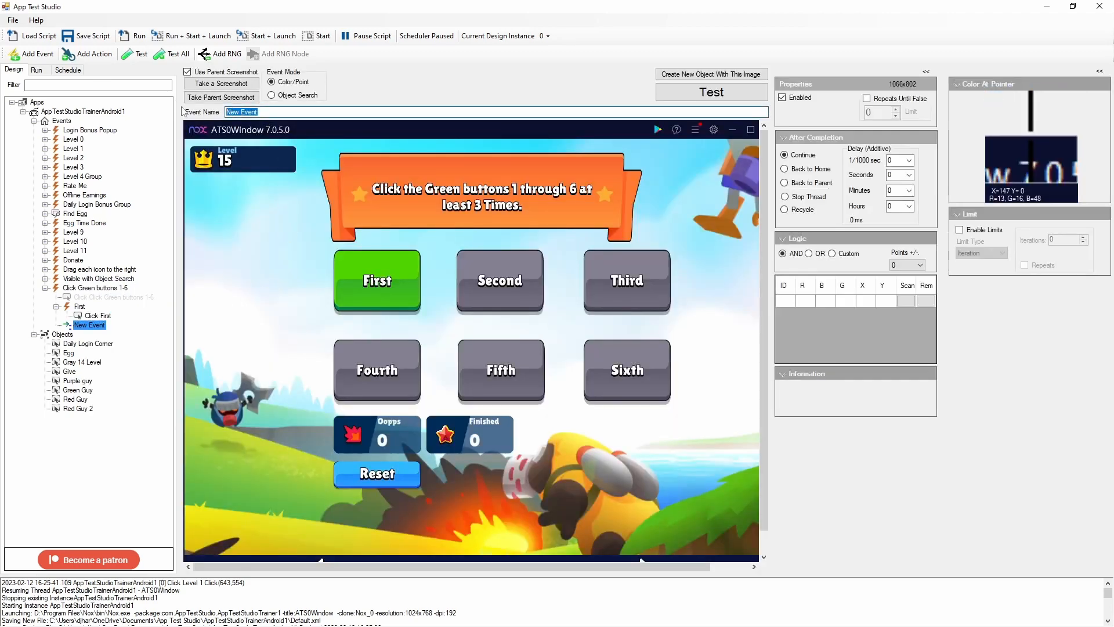
text(Version Click )
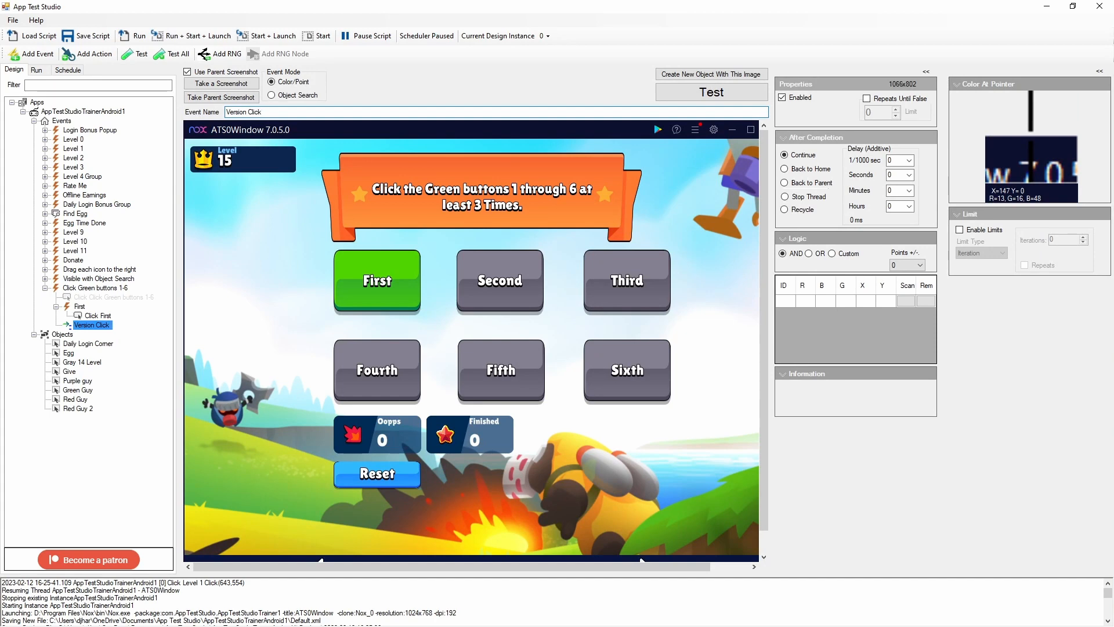
key(BackSpace)
key(BackSpace)
key(BackSpace)
key(BackSpace)
key(BackSpace)
key(BackSpace)
text(Event f)
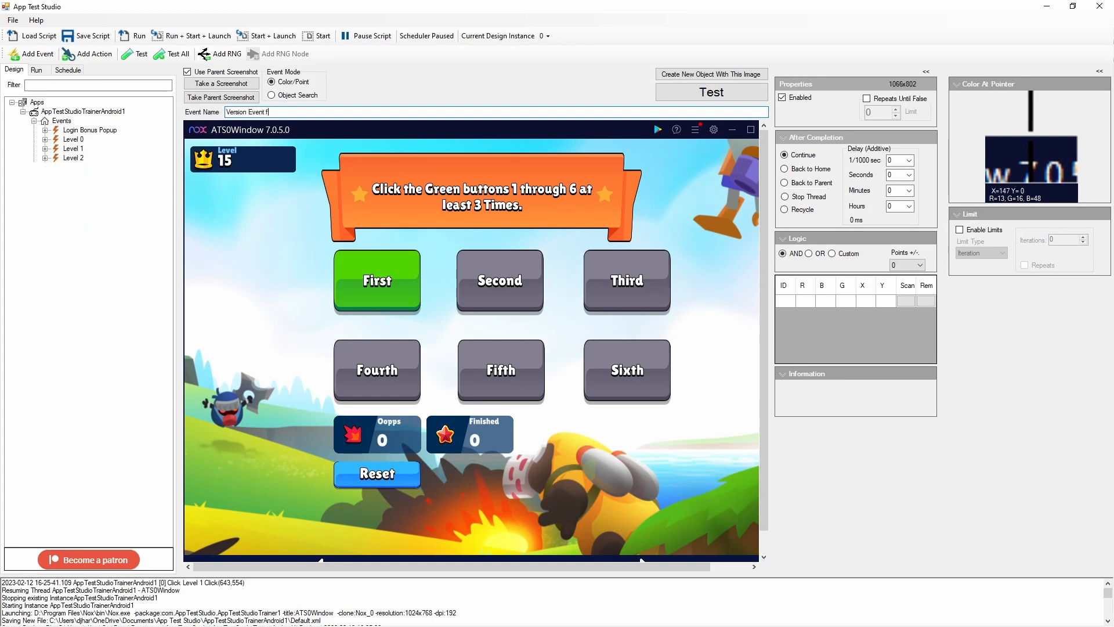
text(or each one)
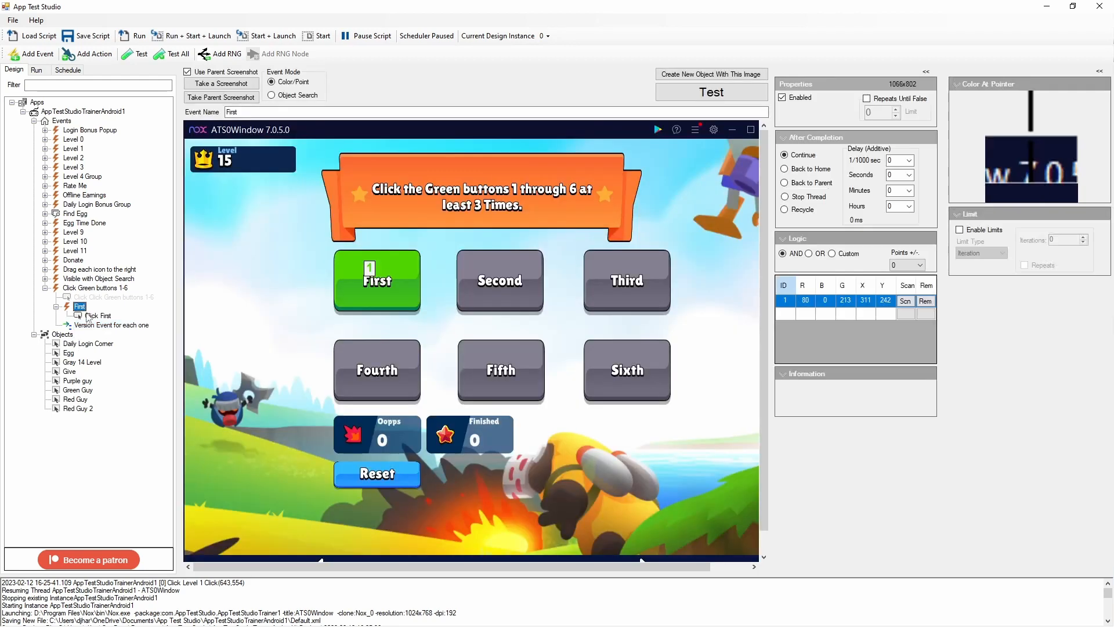
drag(79, 307, 105, 324)
click(106, 325)
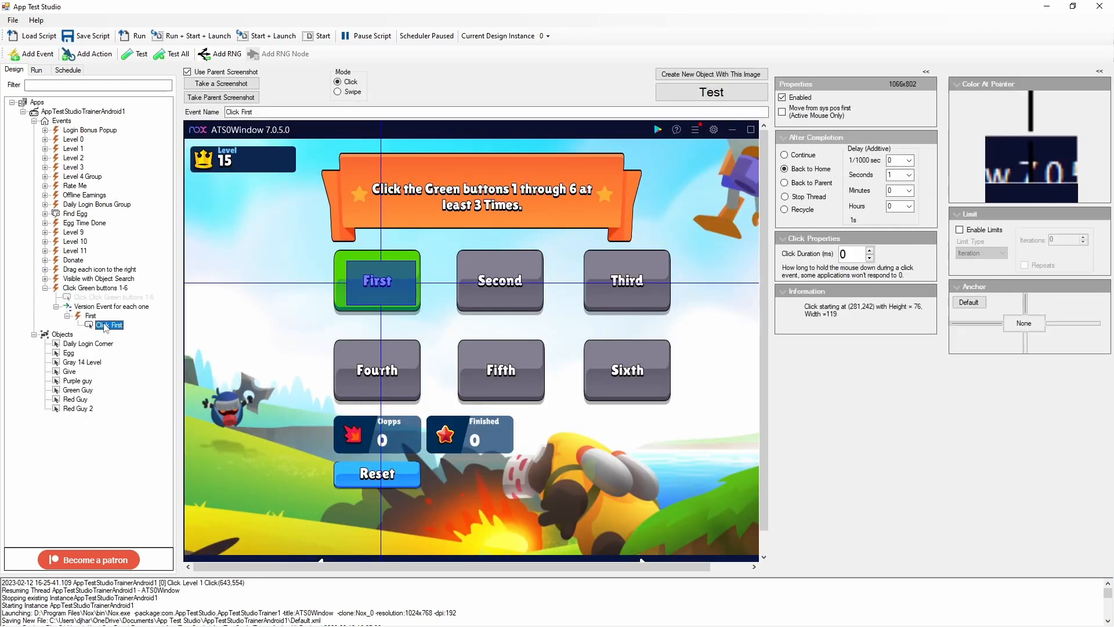
Add a Second event under Version Event for each one, with a click action covering about 105 by 81 on the Second button
right_click(99, 307)
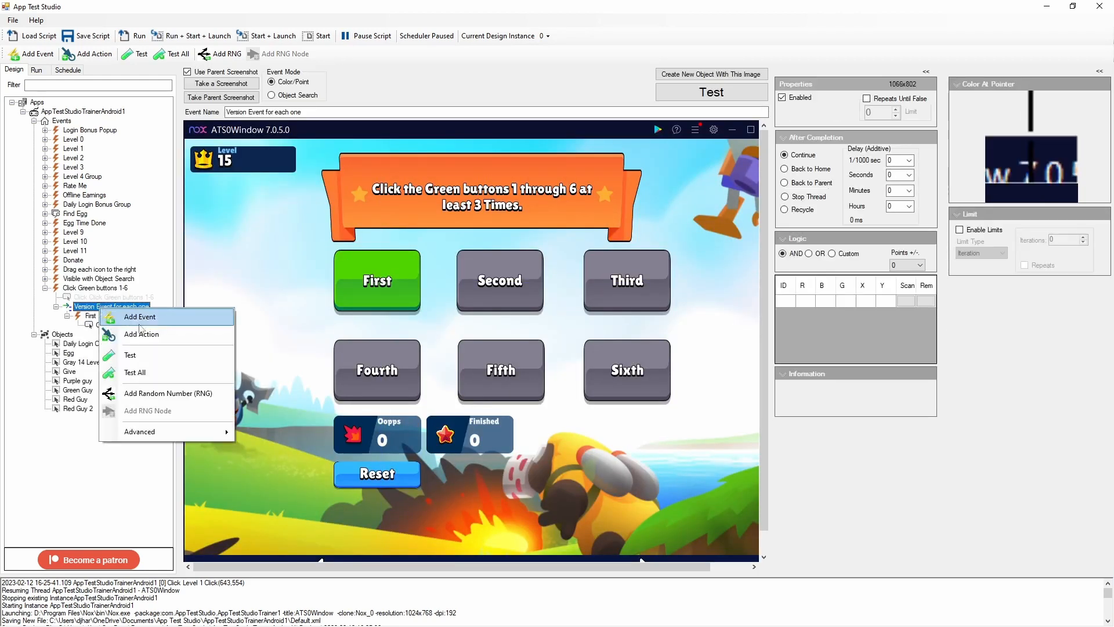
click(142, 335)
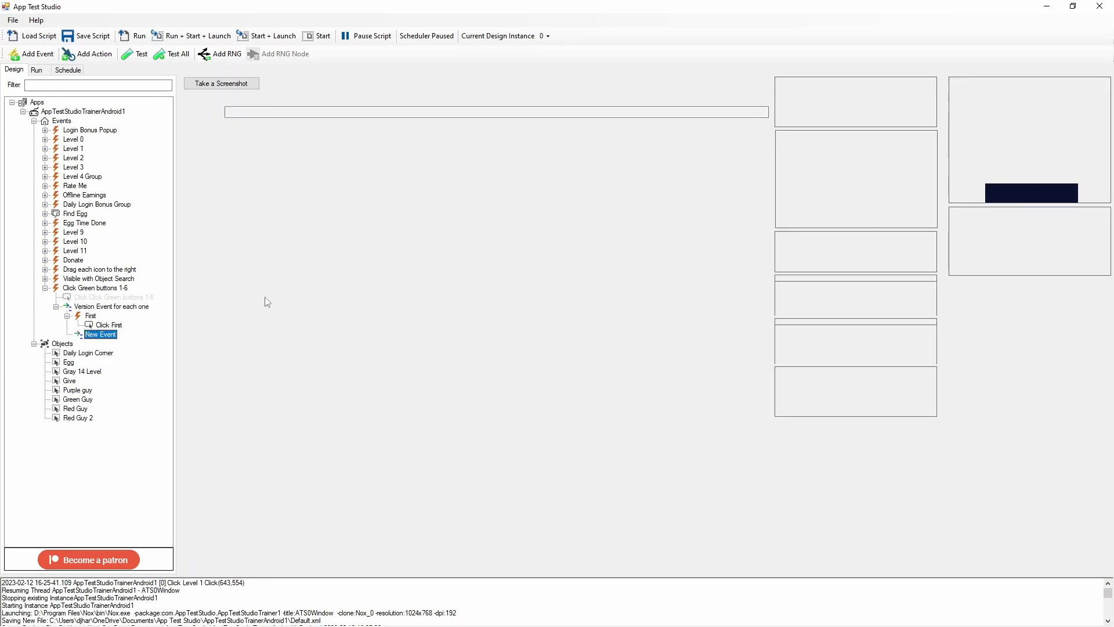
text(Second)
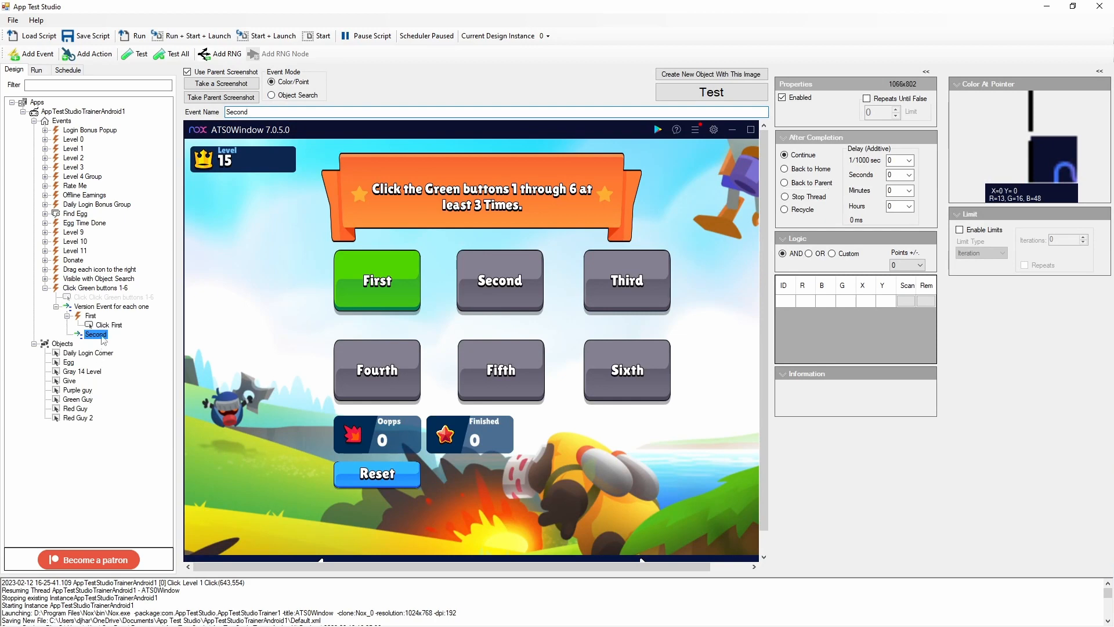
right_click(103, 337)
click(137, 358)
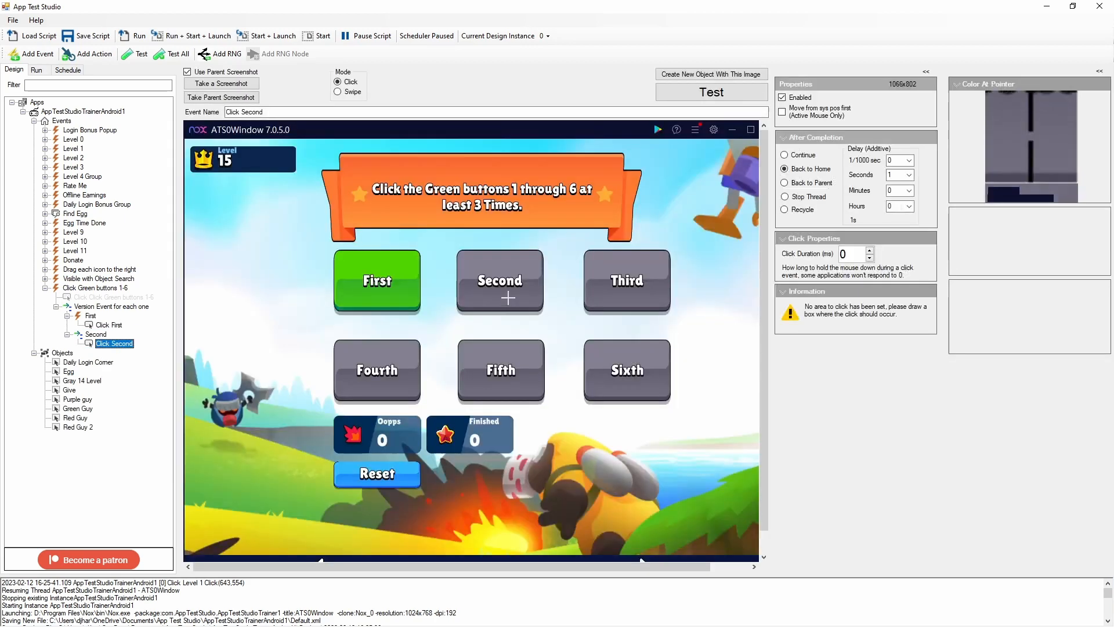
drag(470, 257, 531, 302)
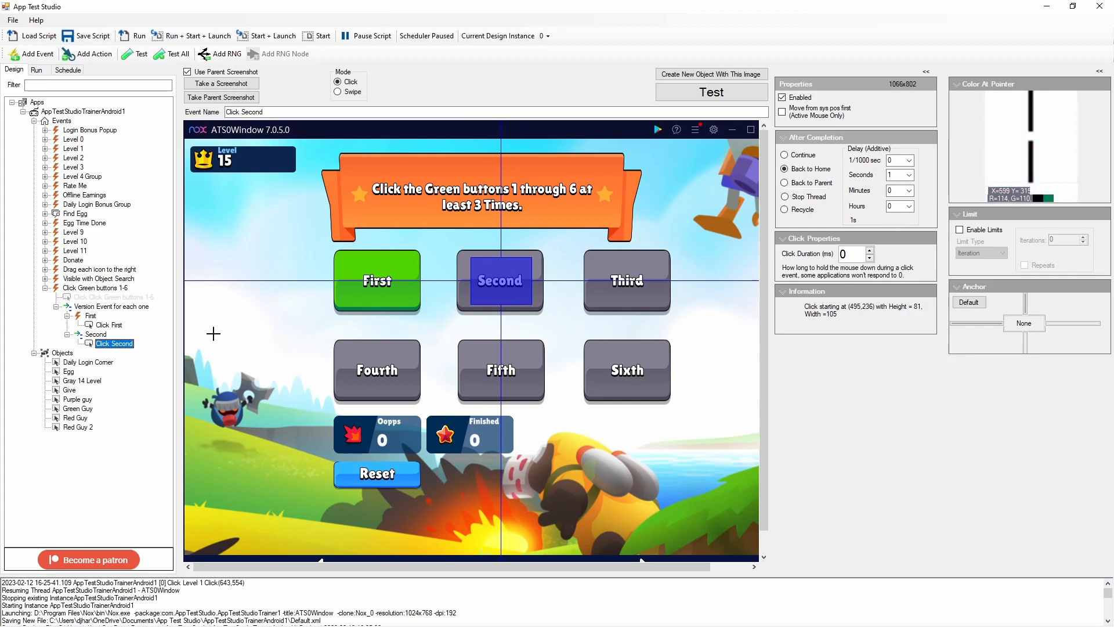
Review the First event and take a new screenshot for the Second event
click(85, 307)
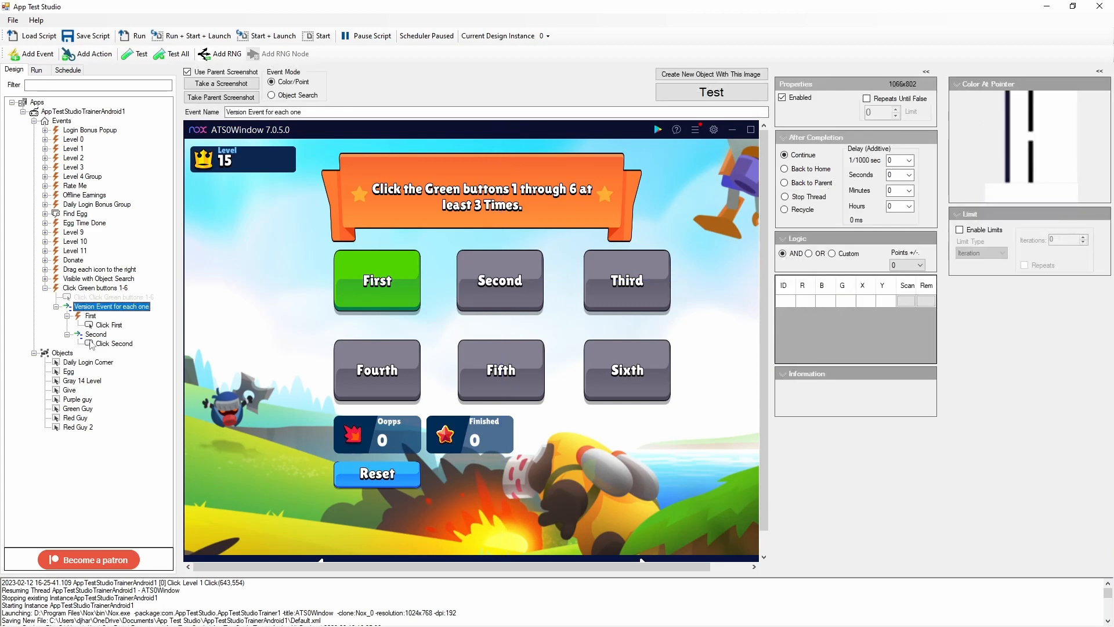
click(89, 317)
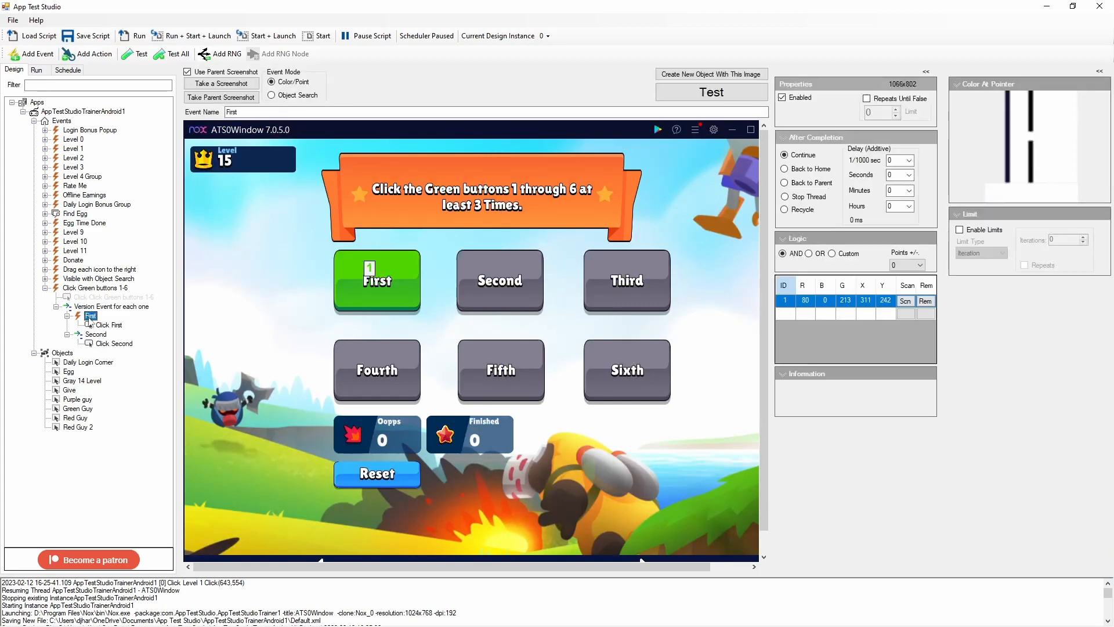
click(96, 335)
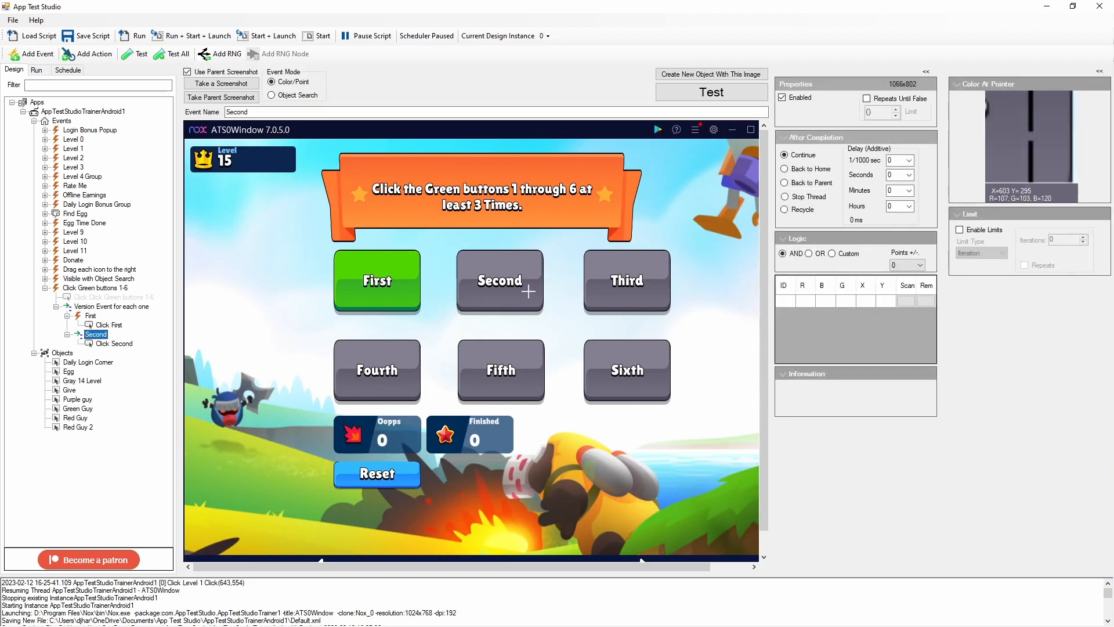
click(233, 86)
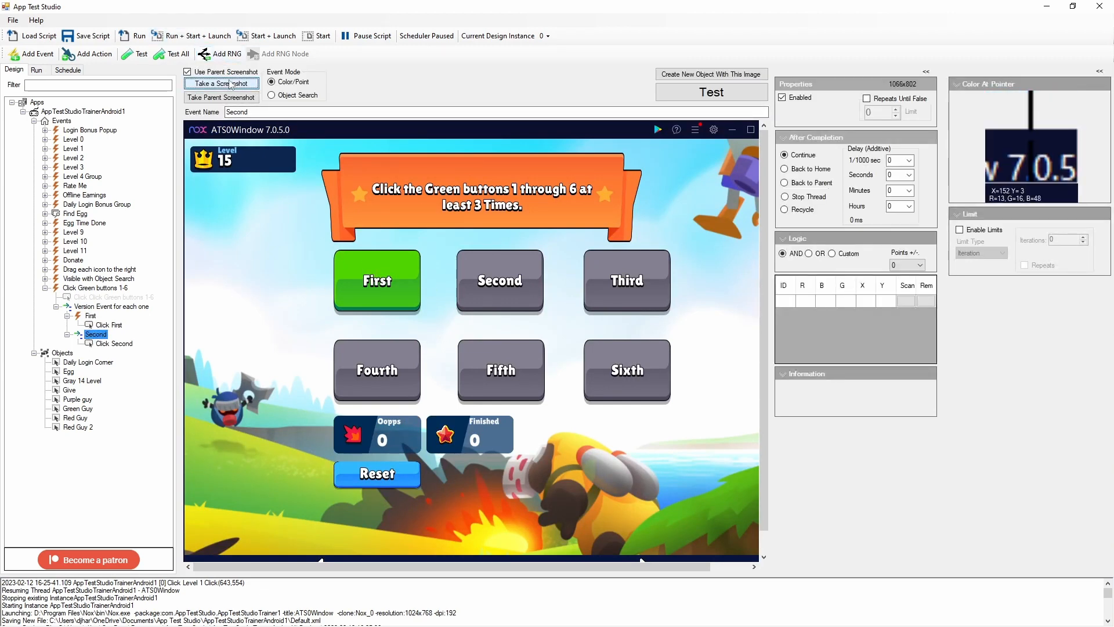
Test the Click First action on the emulator and return to the Second event
click(107, 325)
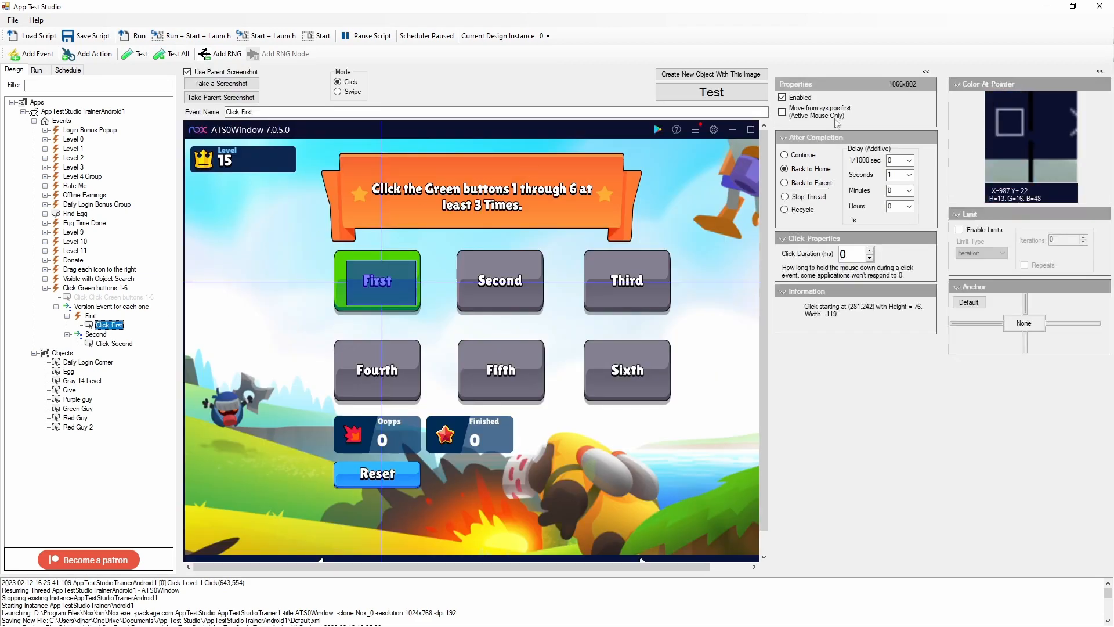
click(750, 88)
click(97, 335)
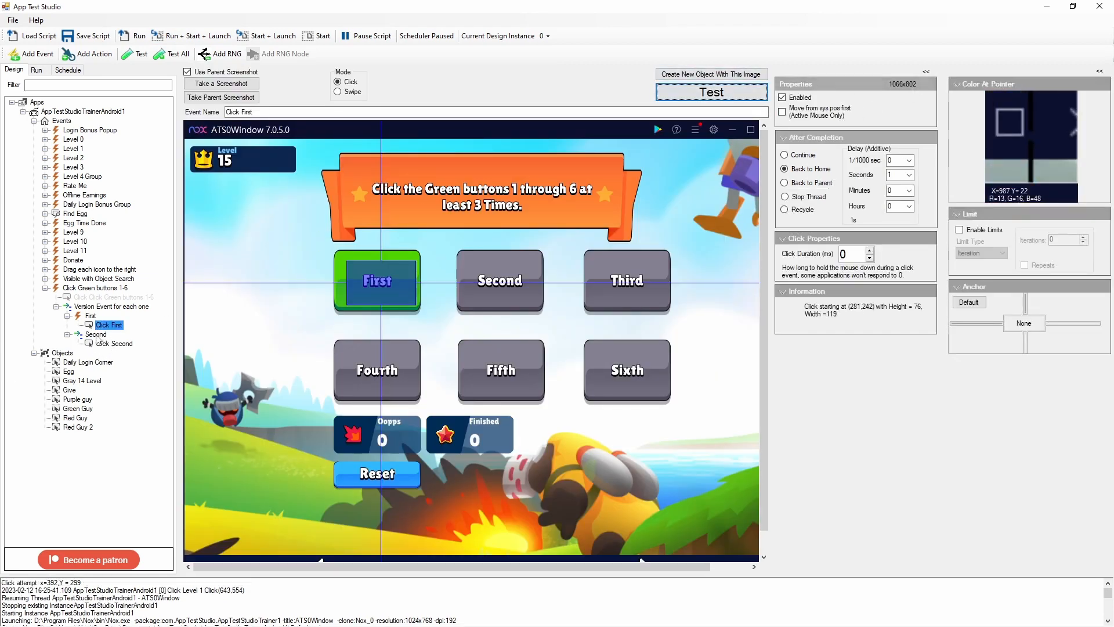
Take a new screenshot for the Second event and sample two color points on the Second button
click(234, 86)
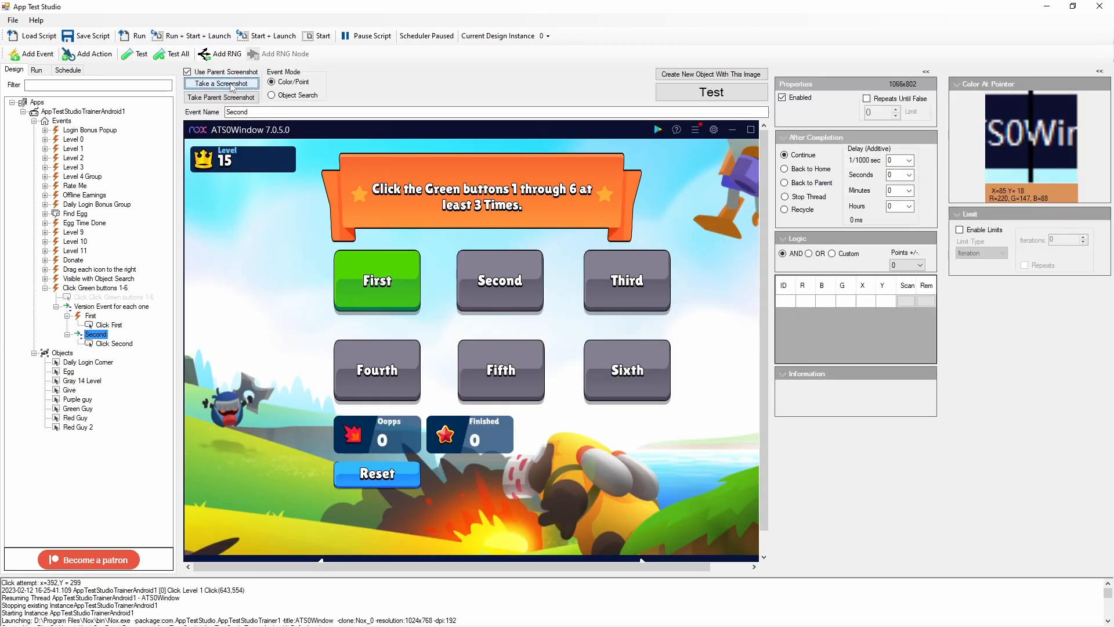
click(475, 272)
click(526, 305)
click(112, 344)
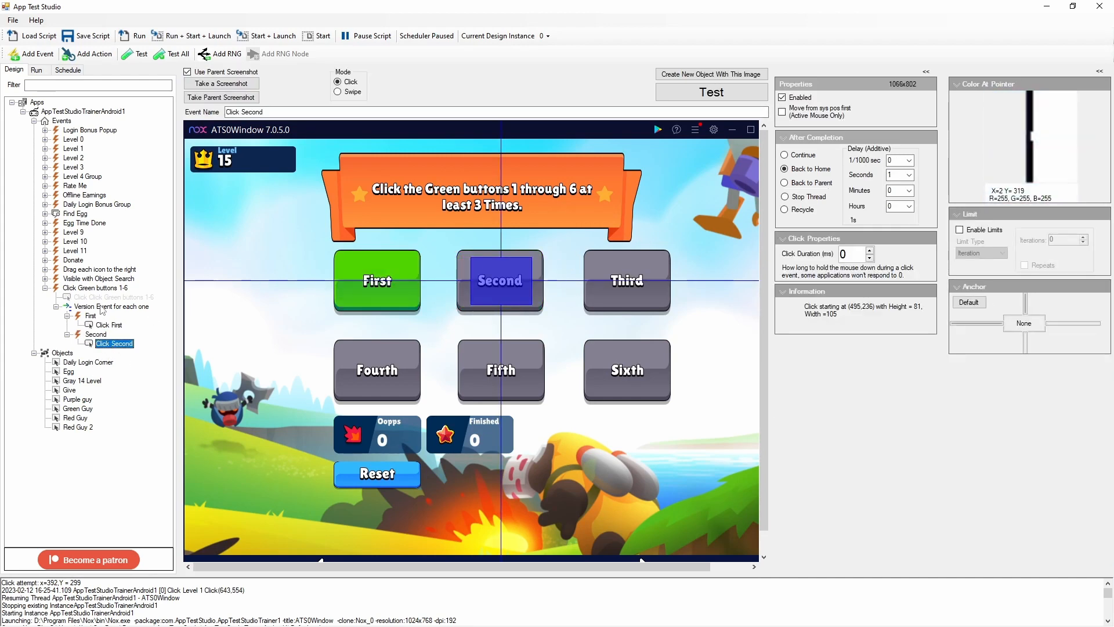
click(102, 308)
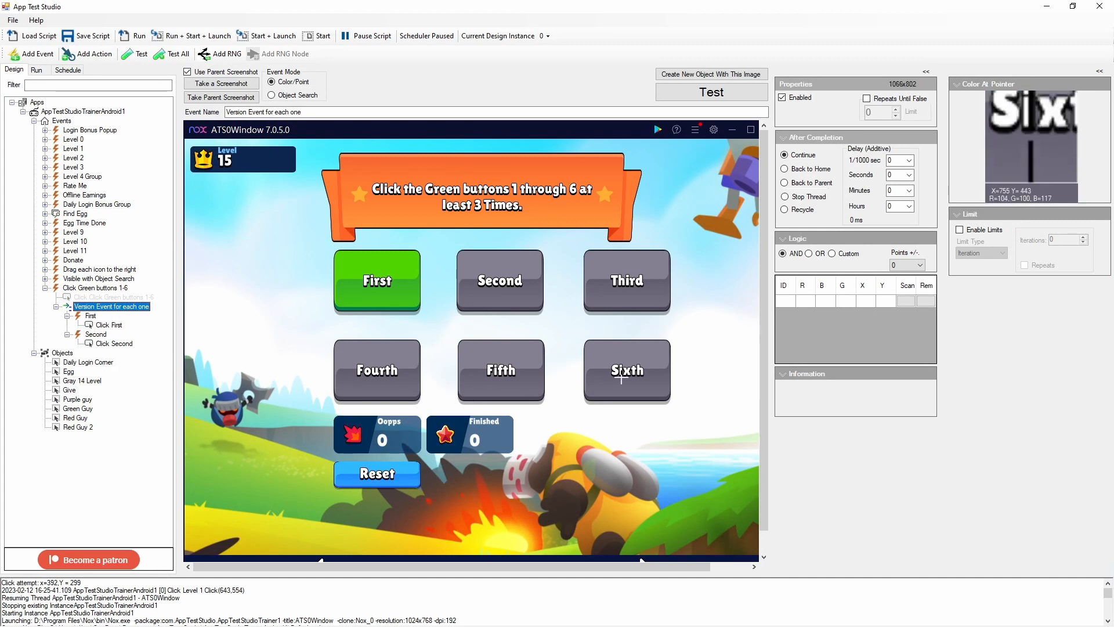
Add an event named Blind Continue under Click Green buttons 1-6
click(57, 307)
click(89, 289)
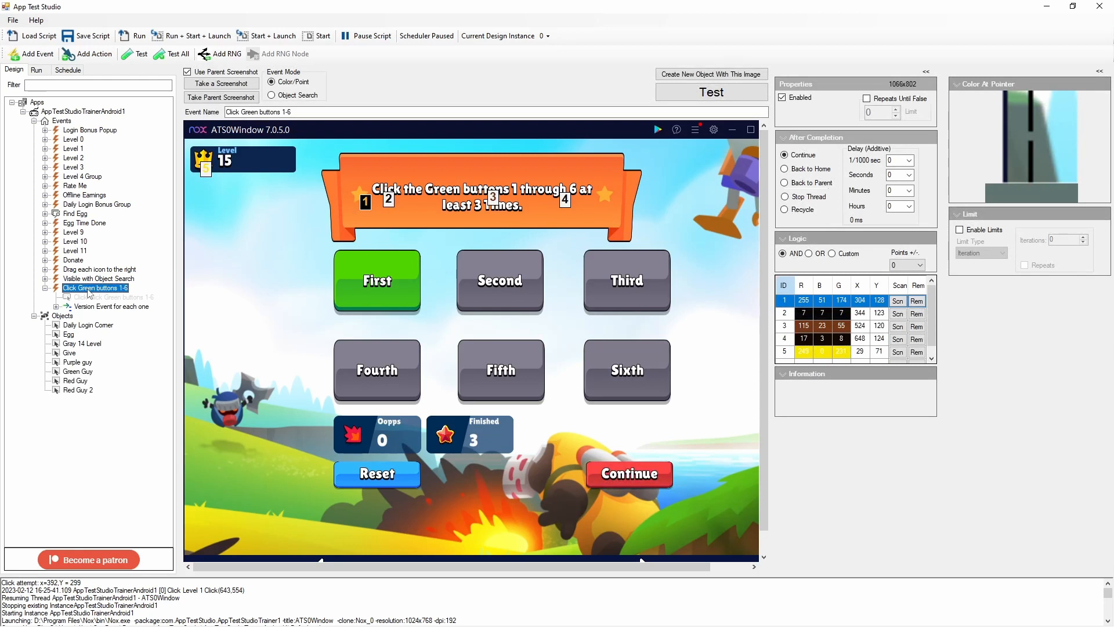
right_click(90, 293)
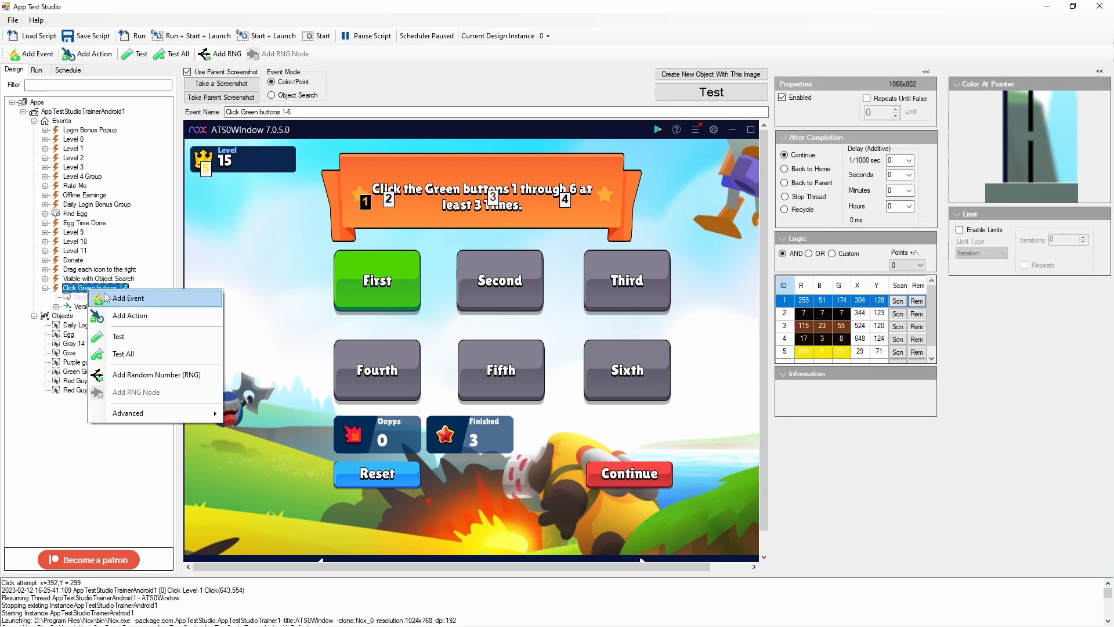
click(128, 298)
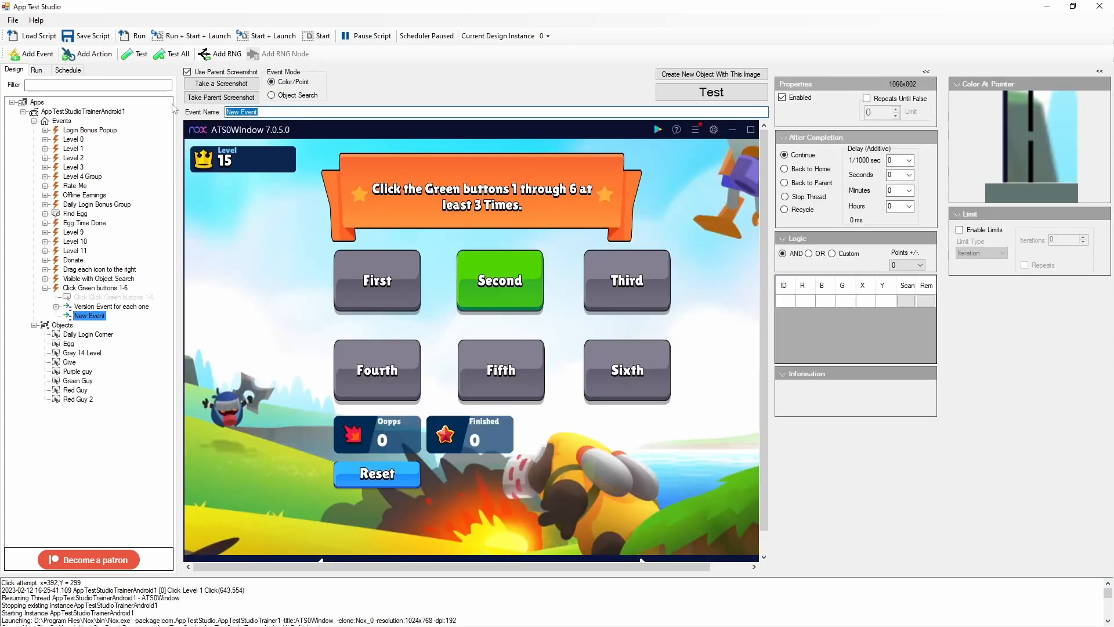
text(Blind Continue)
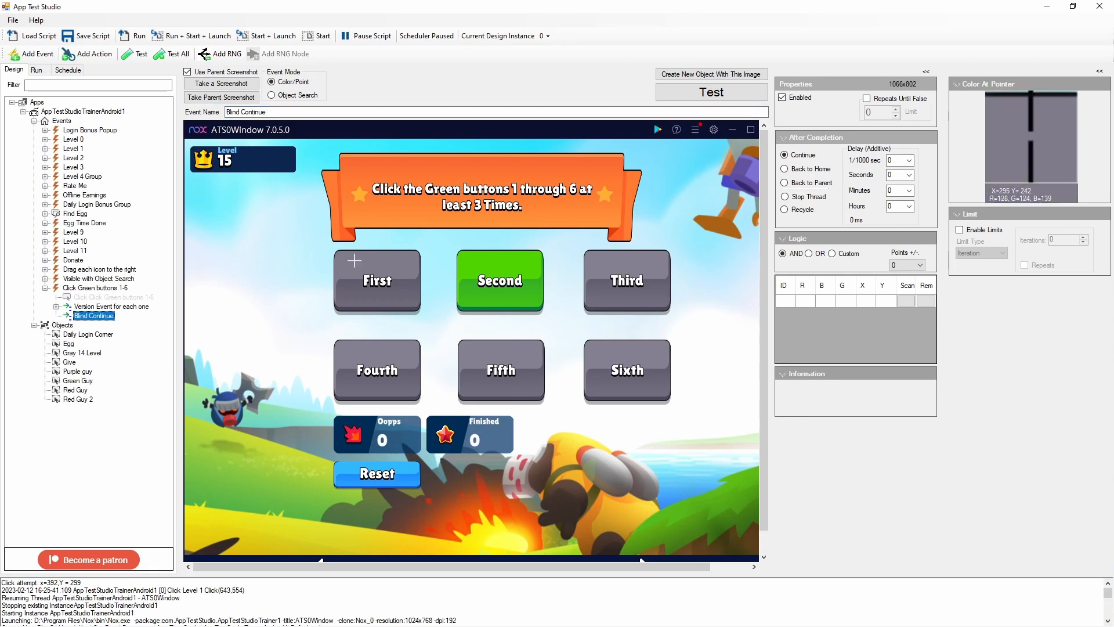
Add a Click First action under Blind Continue covering about 110 by 73 on the First button, with Continue after completion
right_click(106, 316)
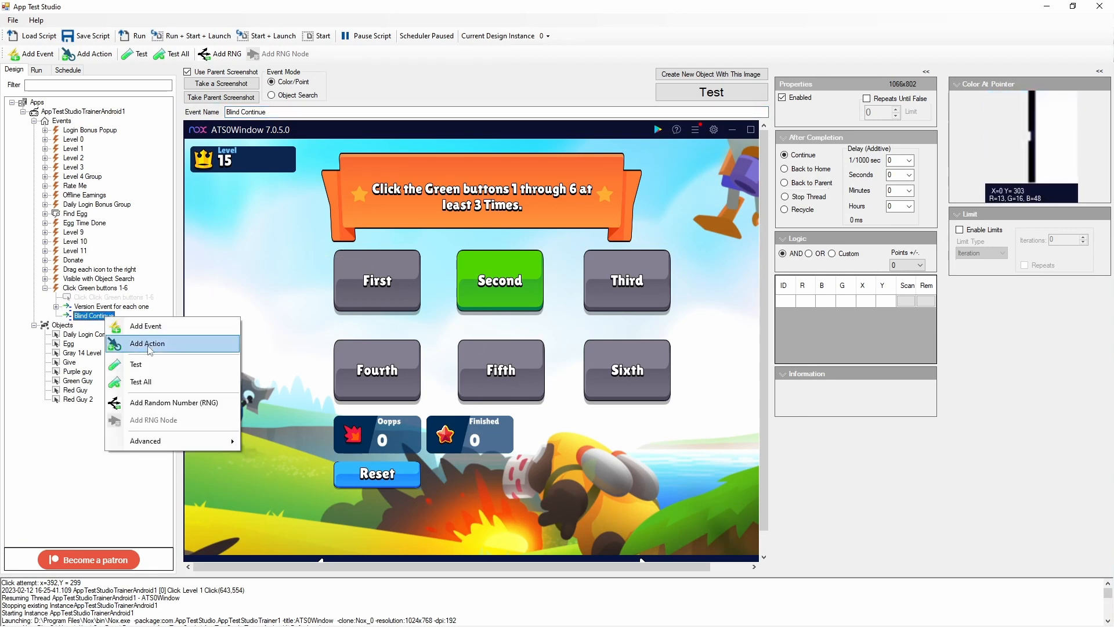
click(148, 343)
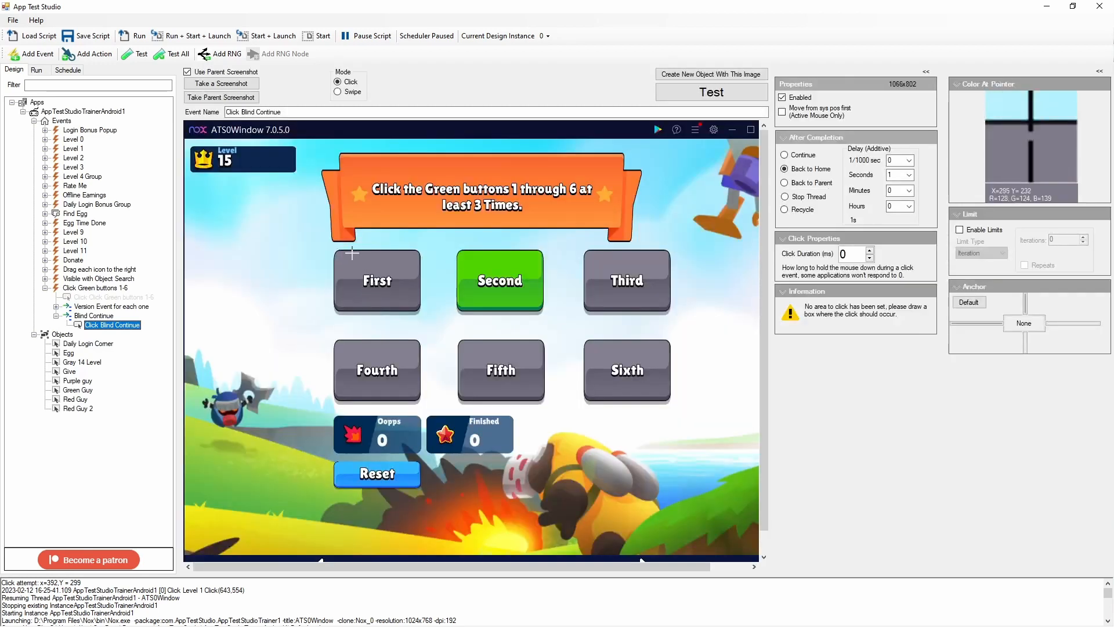
drag(346, 260, 410, 302)
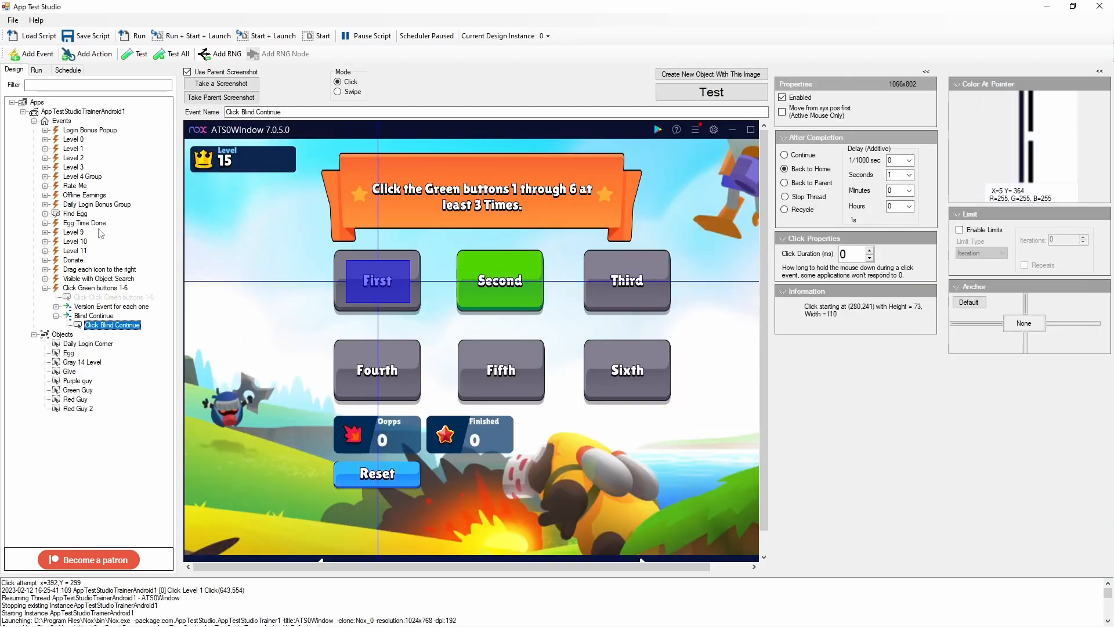
drag(241, 112, 377, 115)
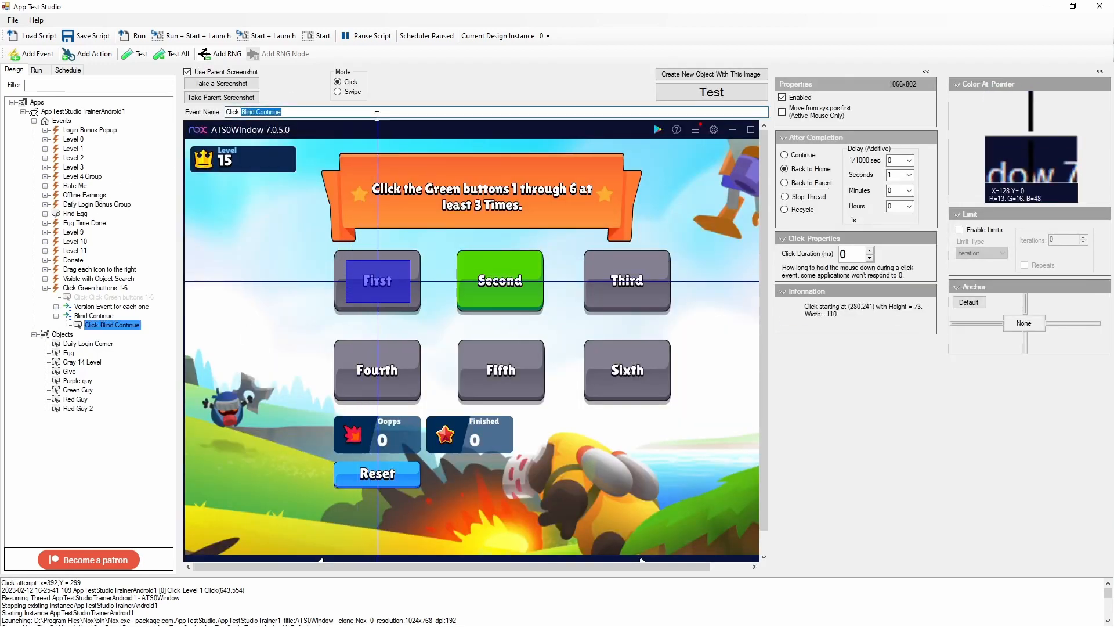
text(First)
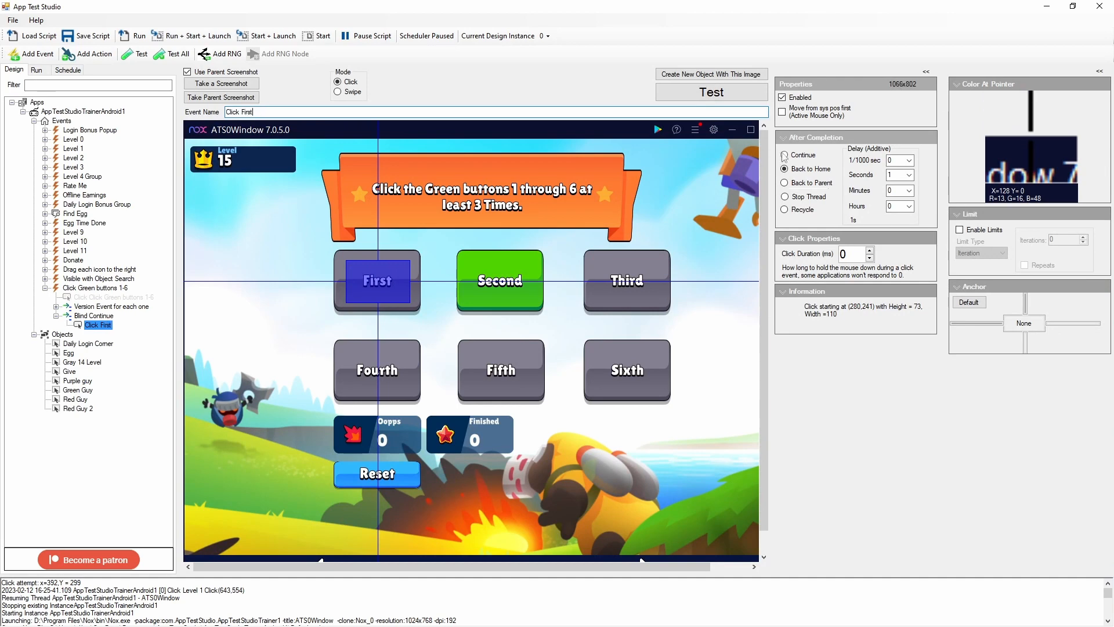
click(784, 155)
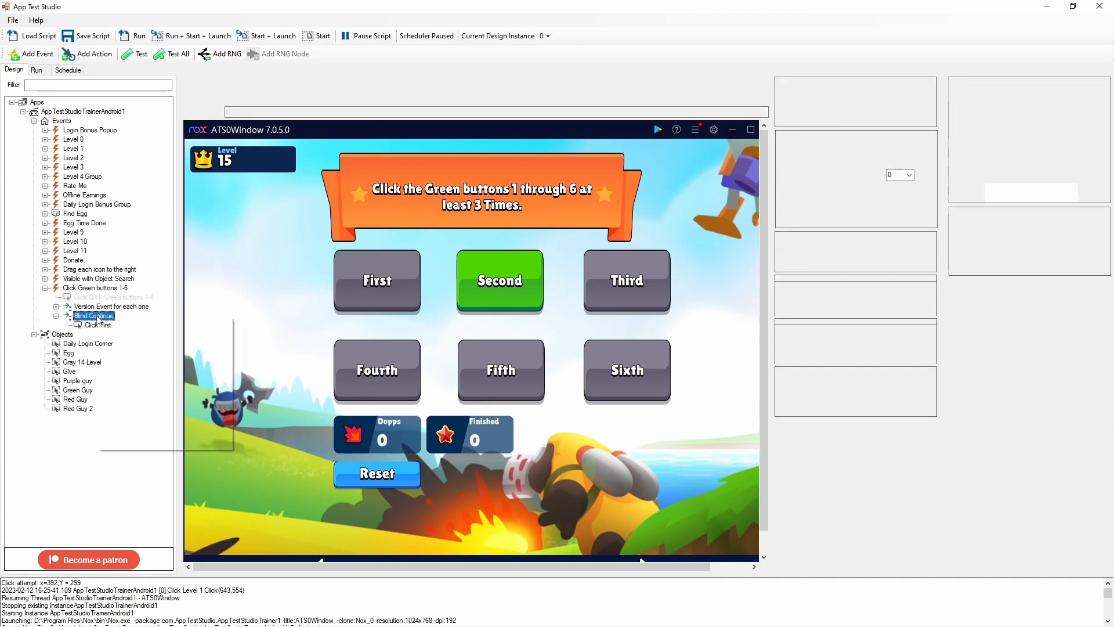
Add a Click Second action under Blind Continue covering about 123 by 75 on the Second button, with Continue after completion
right_click(92, 327)
click(158, 341)
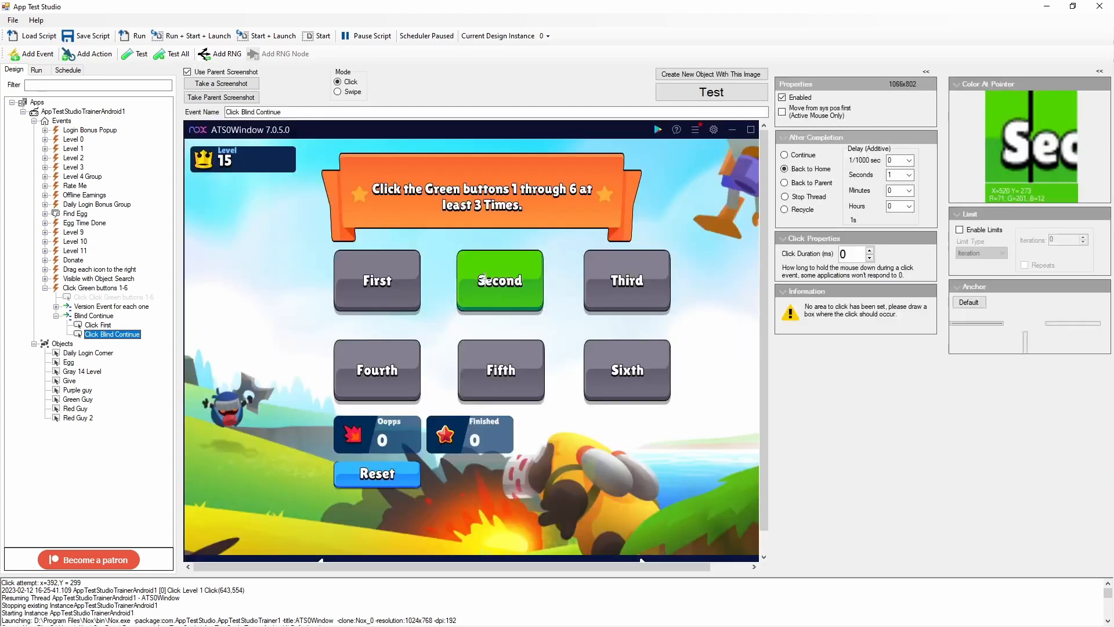
drag(455, 253, 531, 296)
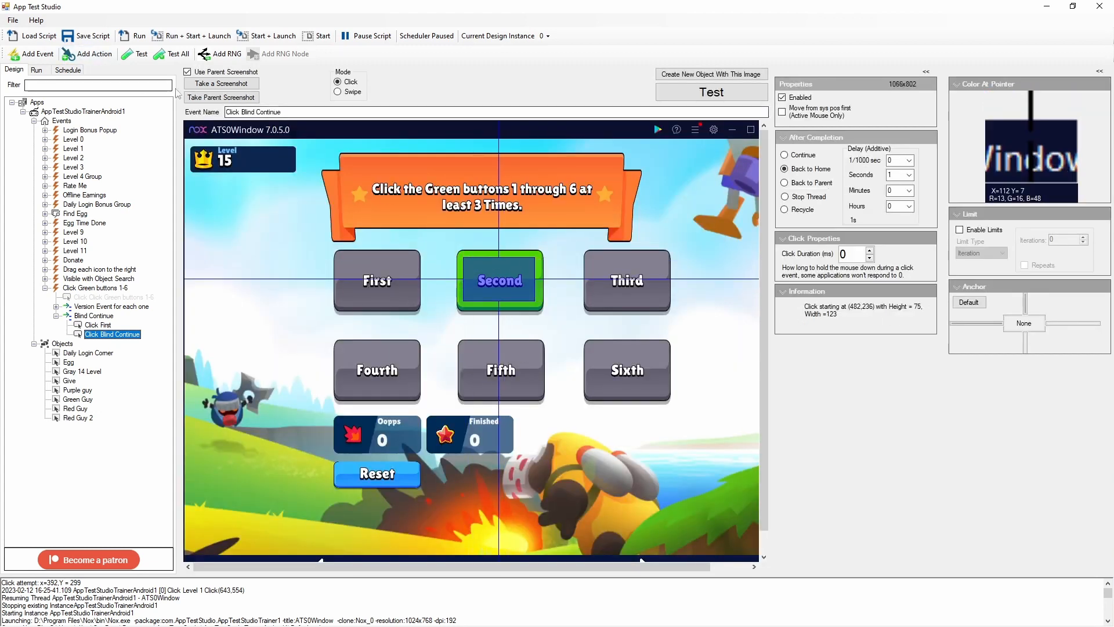
drag(241, 112, 403, 126)
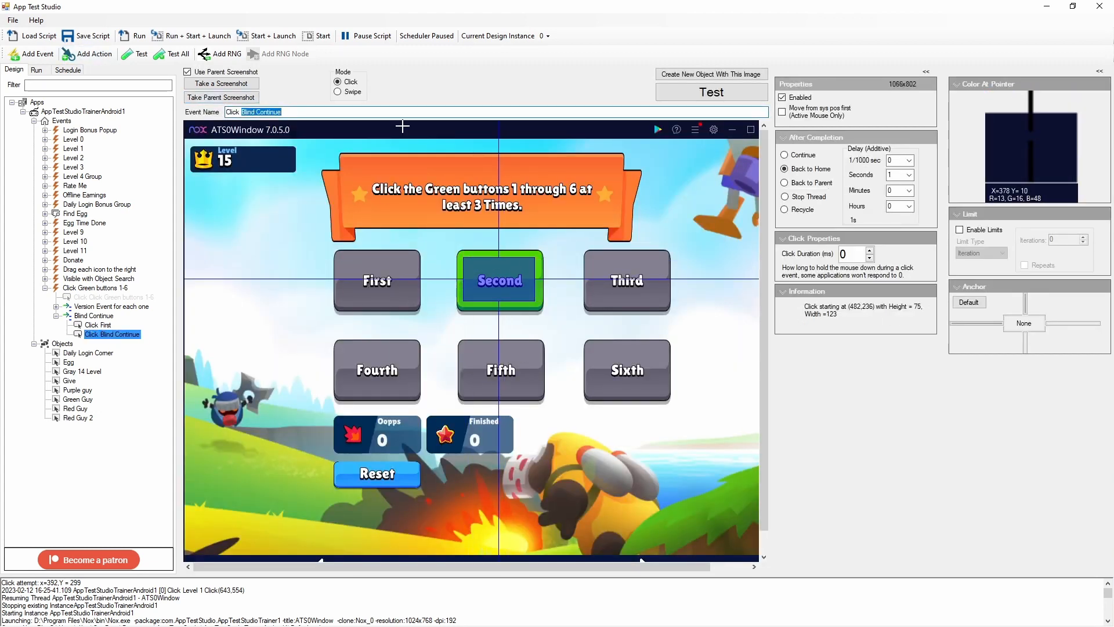
text(Second)
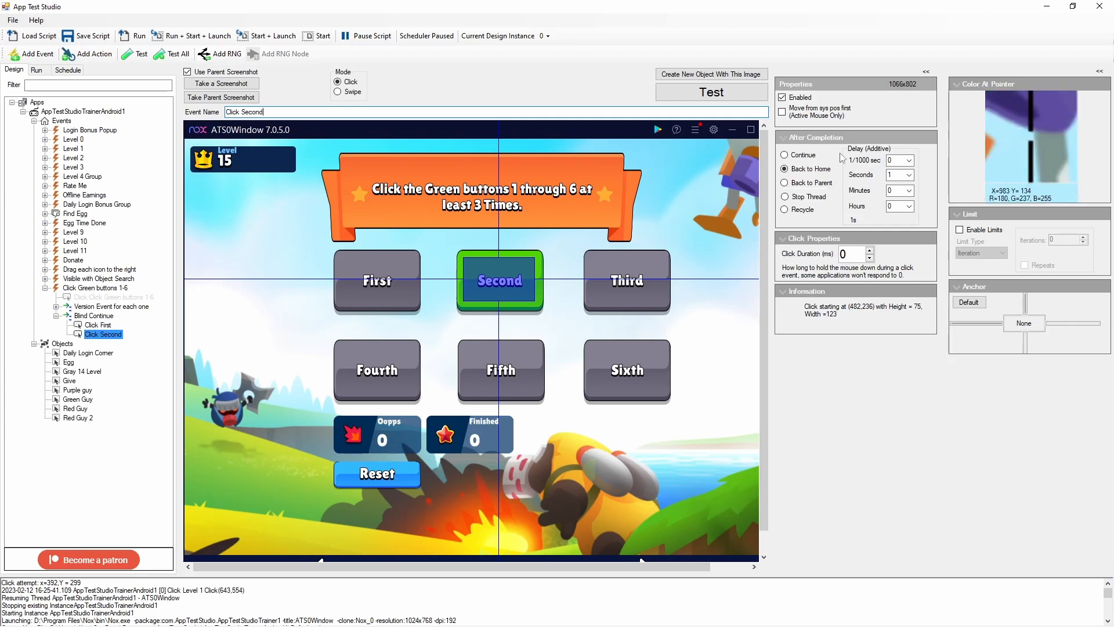
click(798, 156)
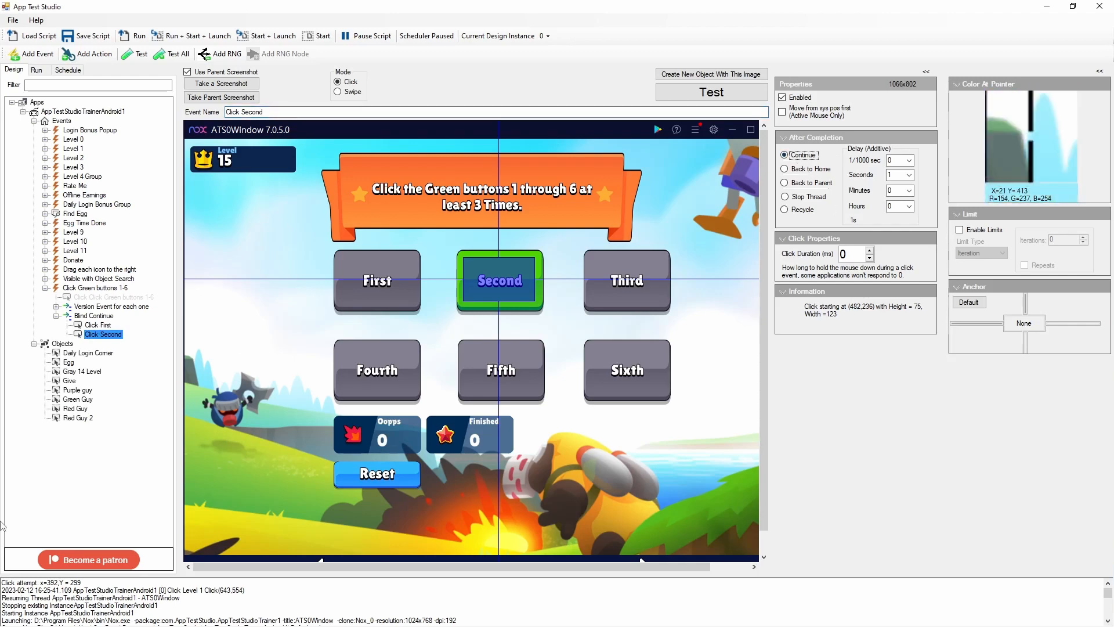
Add an action under Blind Continue covering about 131 by 86 on the Third button and name it Click Continue
right_click(100, 318)
click(145, 342)
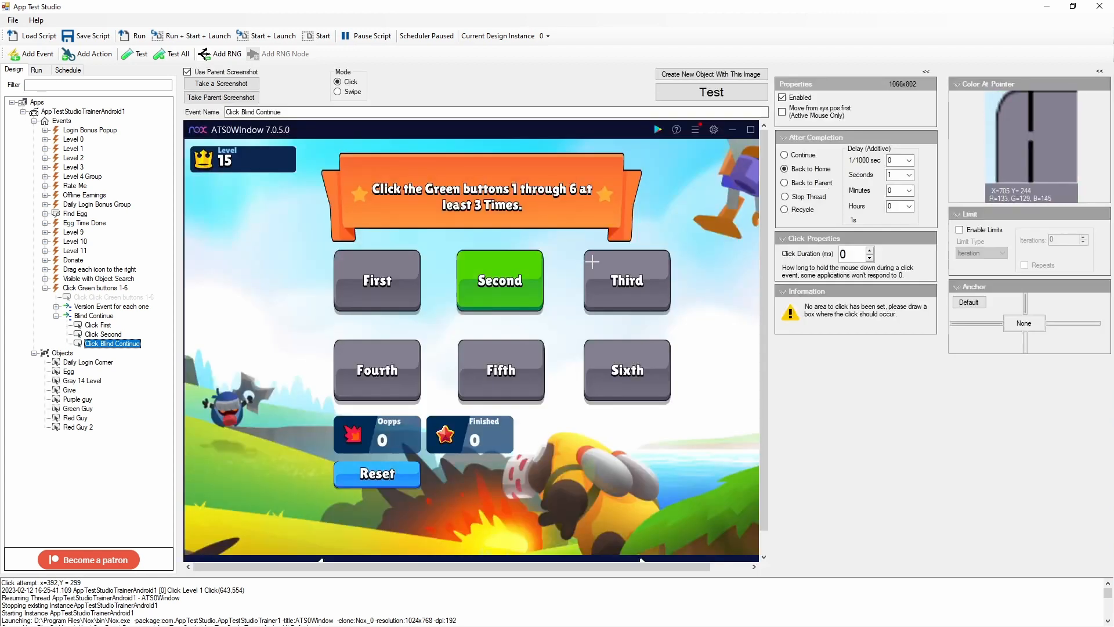
drag(589, 256, 664, 306)
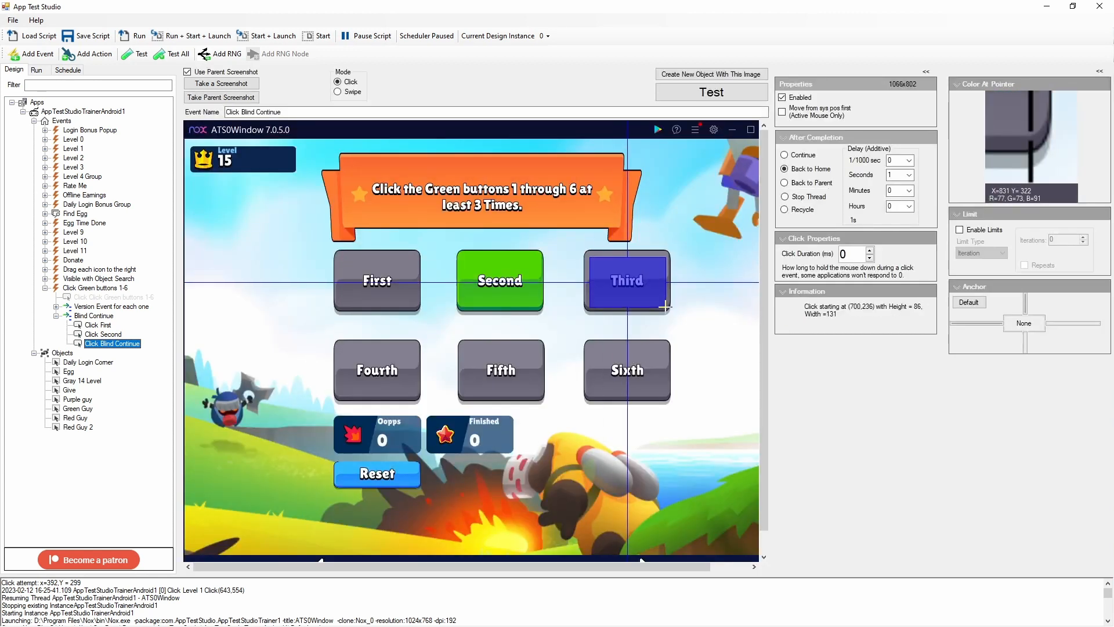
drag(239, 112, 313, 114)
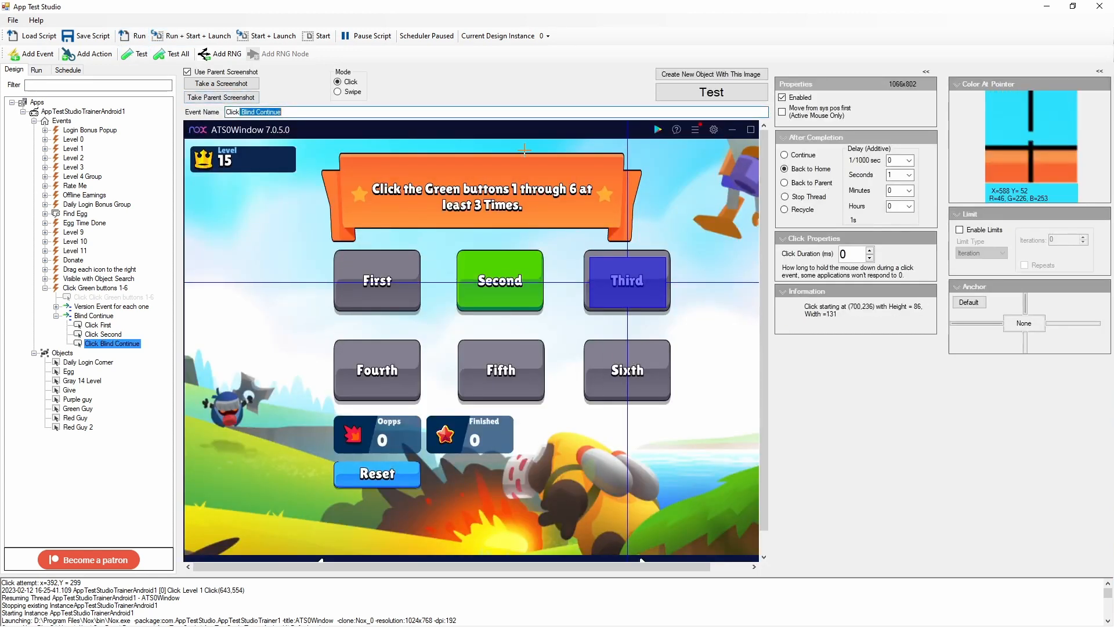
key(BackSpace)
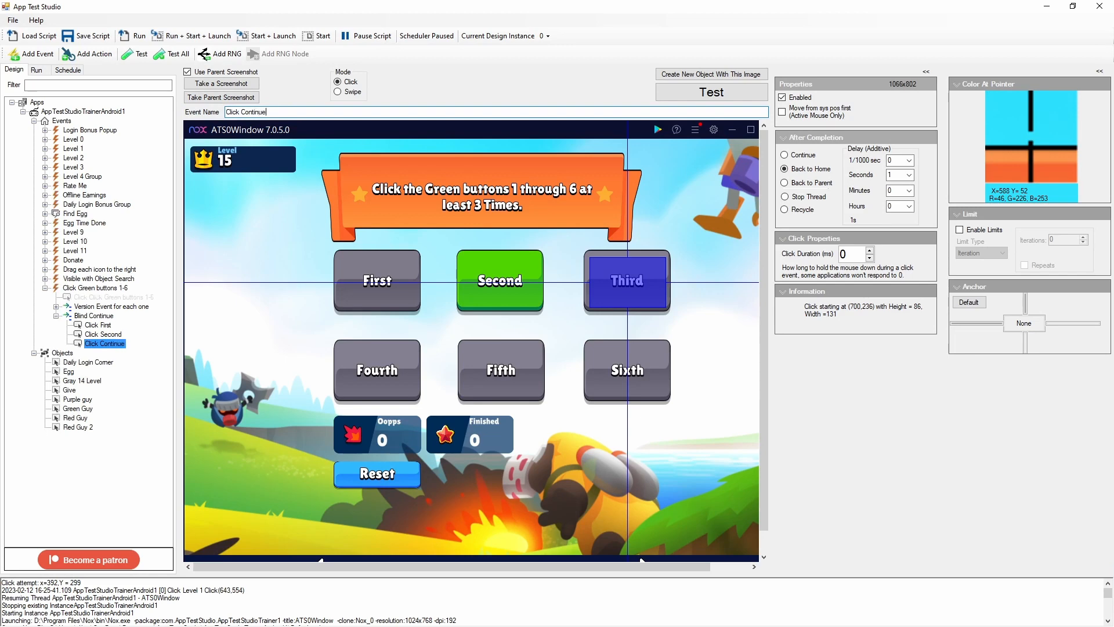
Add a Click Fourth action under Blind Continue covering about 130 by 83 on the Fourth button, with Continue after completion
right_click(103, 317)
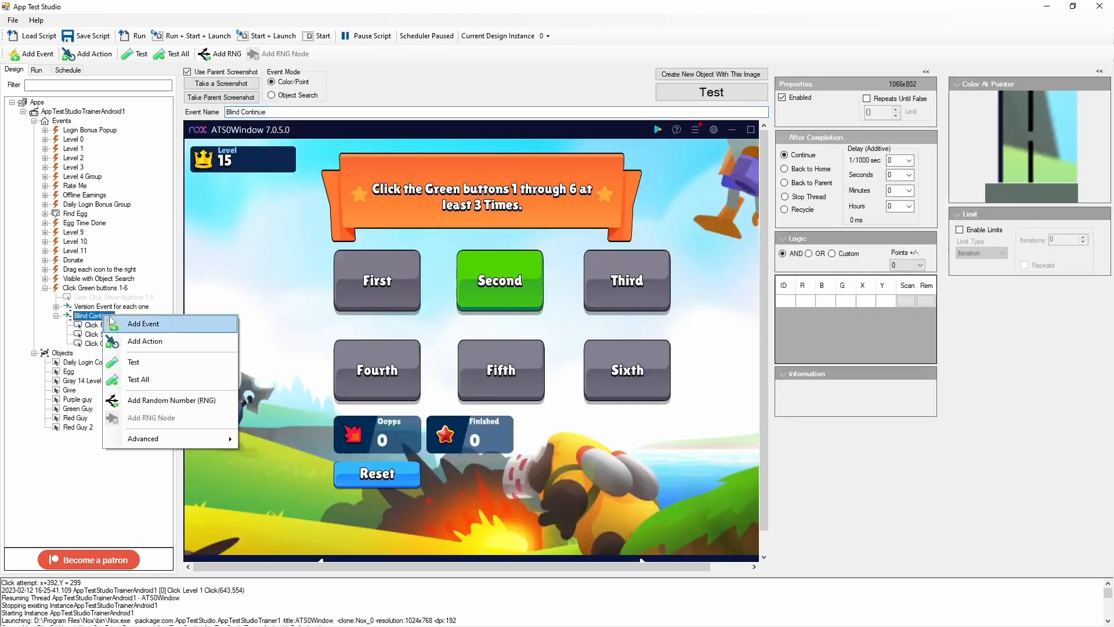
click(149, 343)
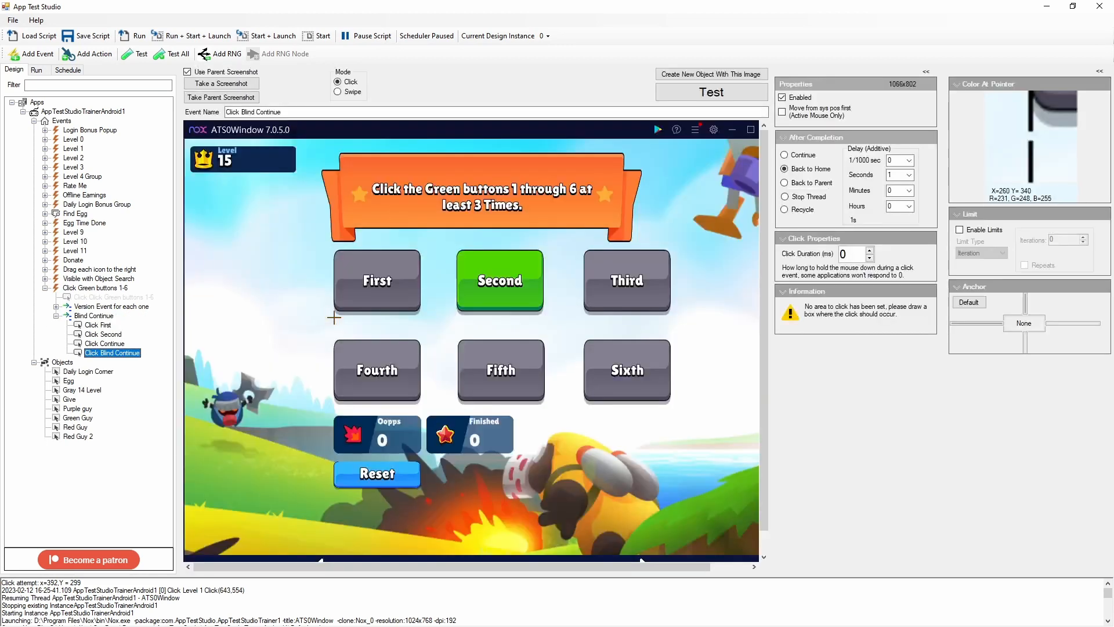
drag(341, 348, 417, 396)
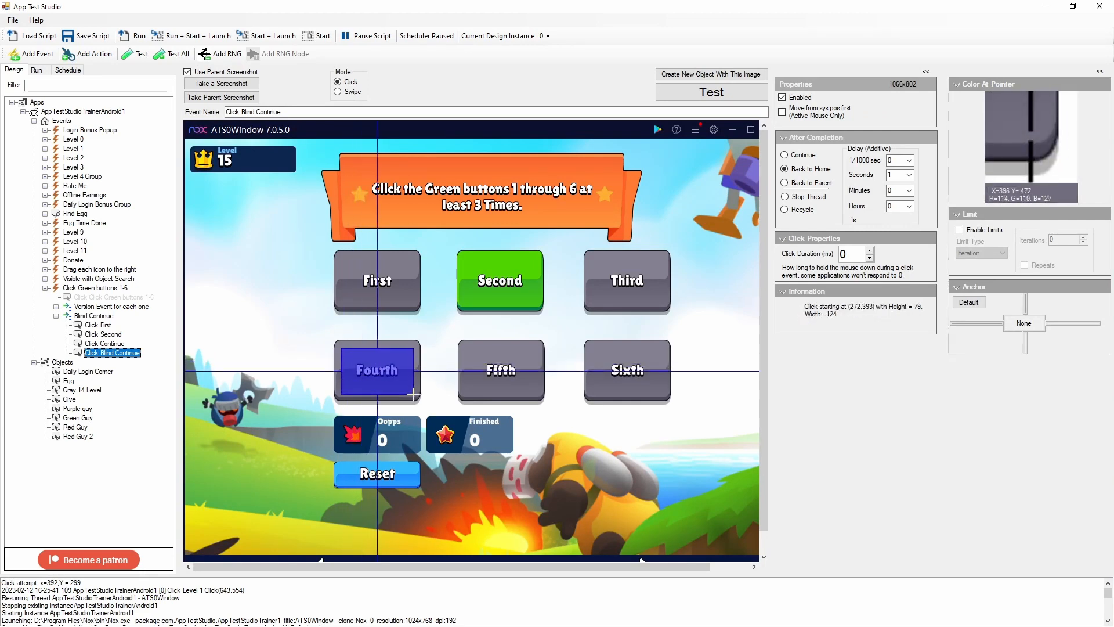
drag(241, 112, 402, 120)
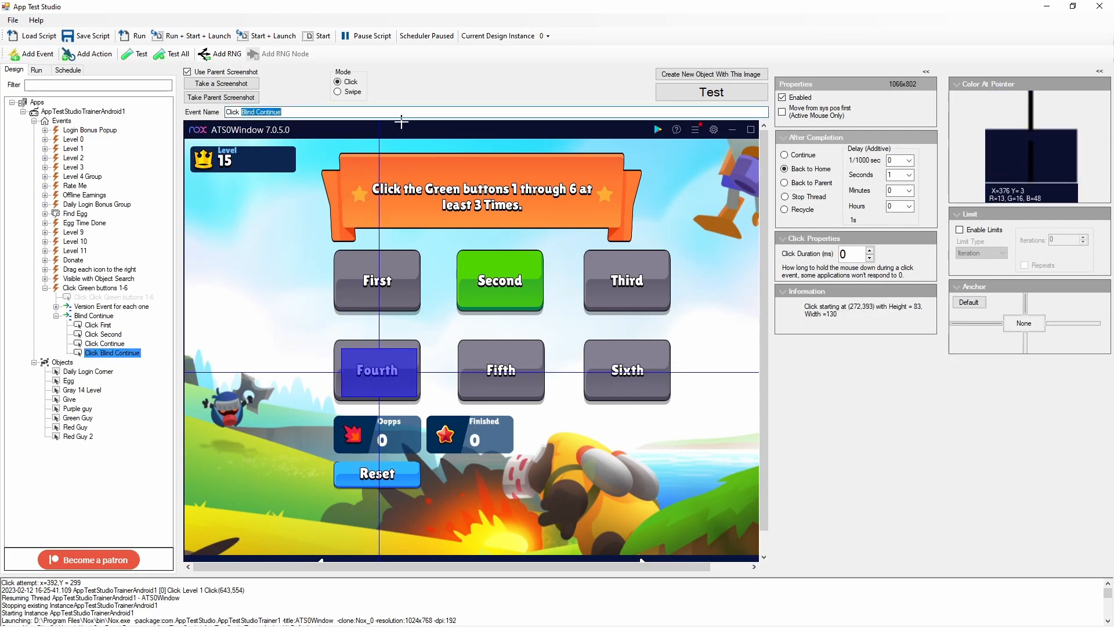
text(Fpou)
key(BackSpace)
text(ourth)
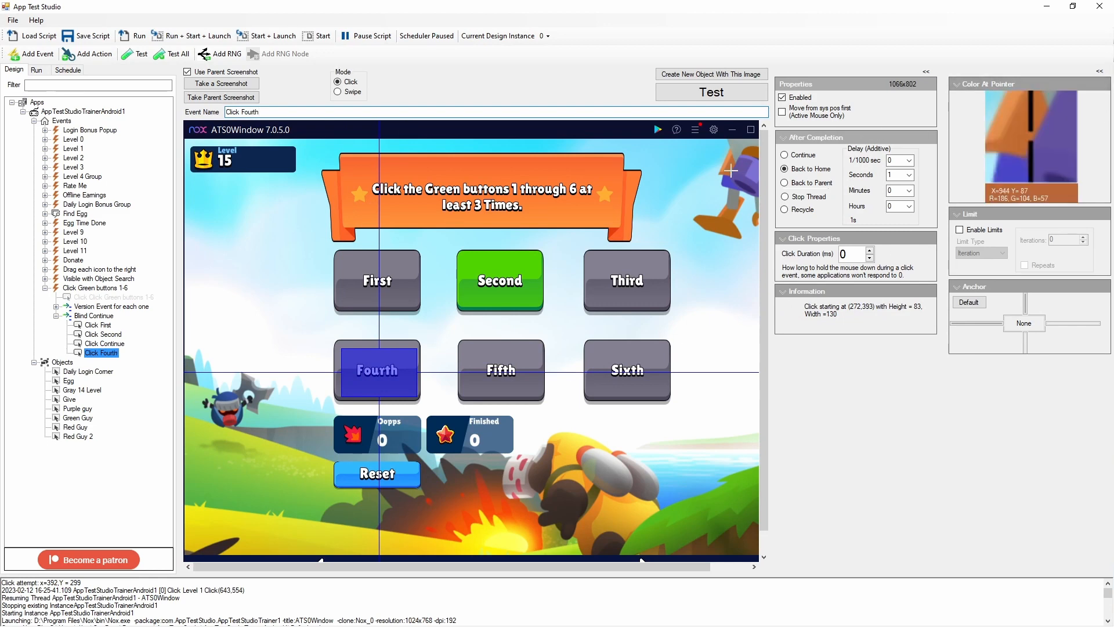
click(785, 155)
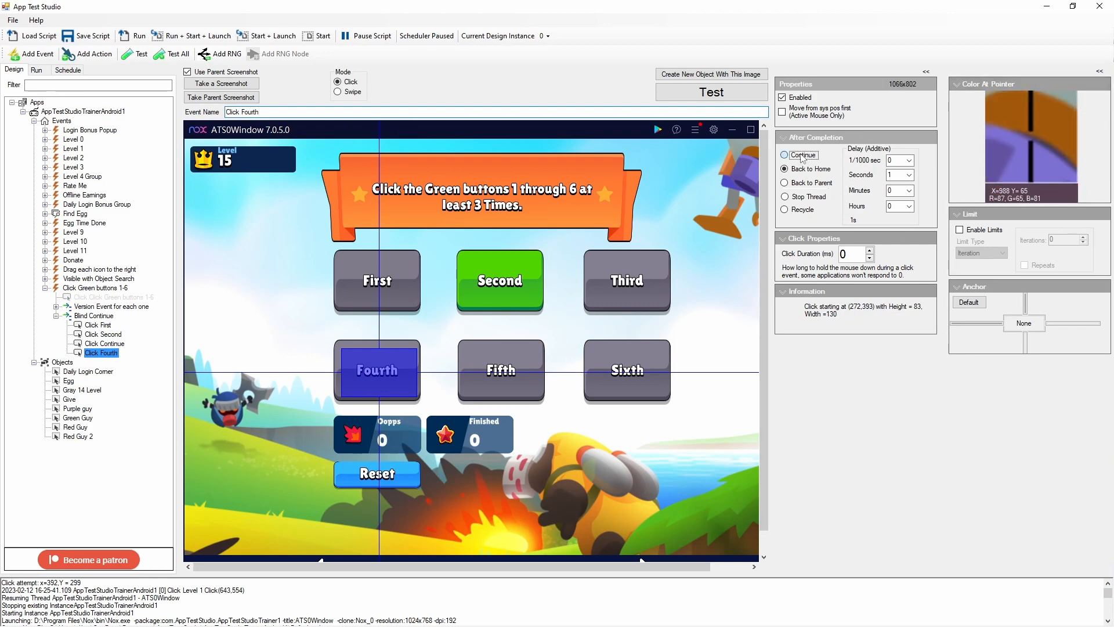
Review the after-completion settings of the Blind Continue actions from the Third button's click back to Click First
click(94, 345)
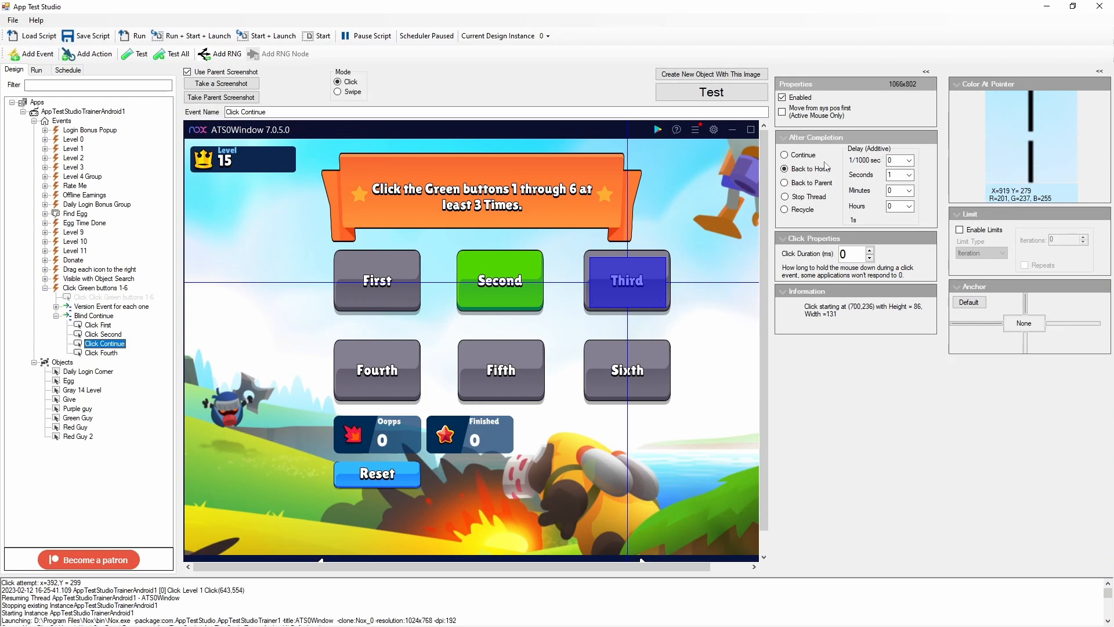
key(Up)
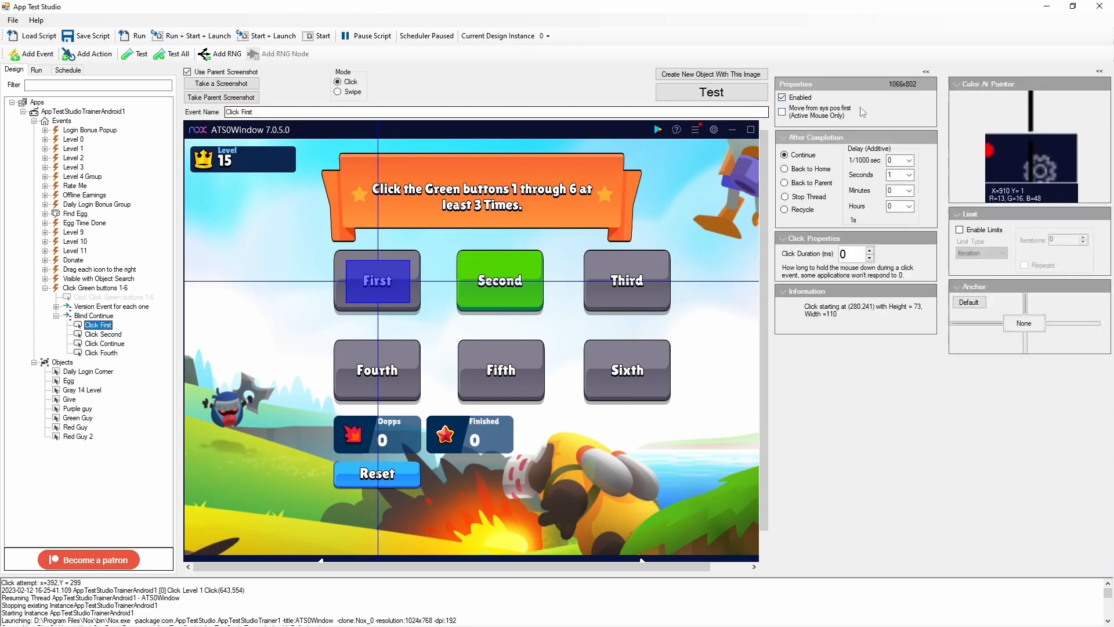
click(96, 310)
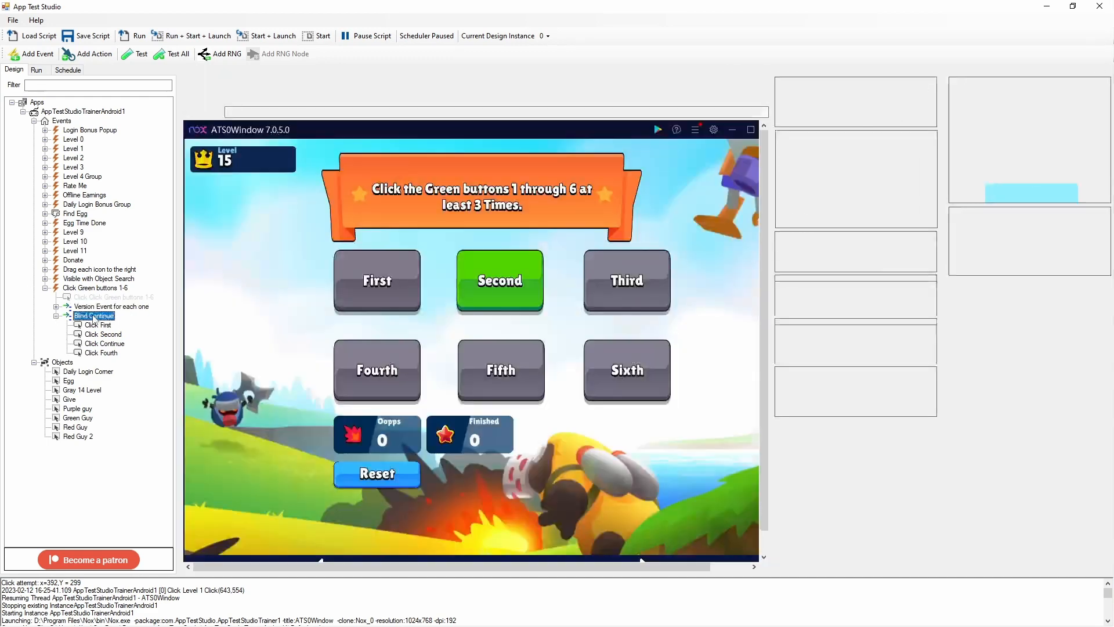
Add a Click Fifth action under Blind Continue covering about 98 by 72 on the Fifth button, with Continue after completion
right_click(99, 316)
click(119, 339)
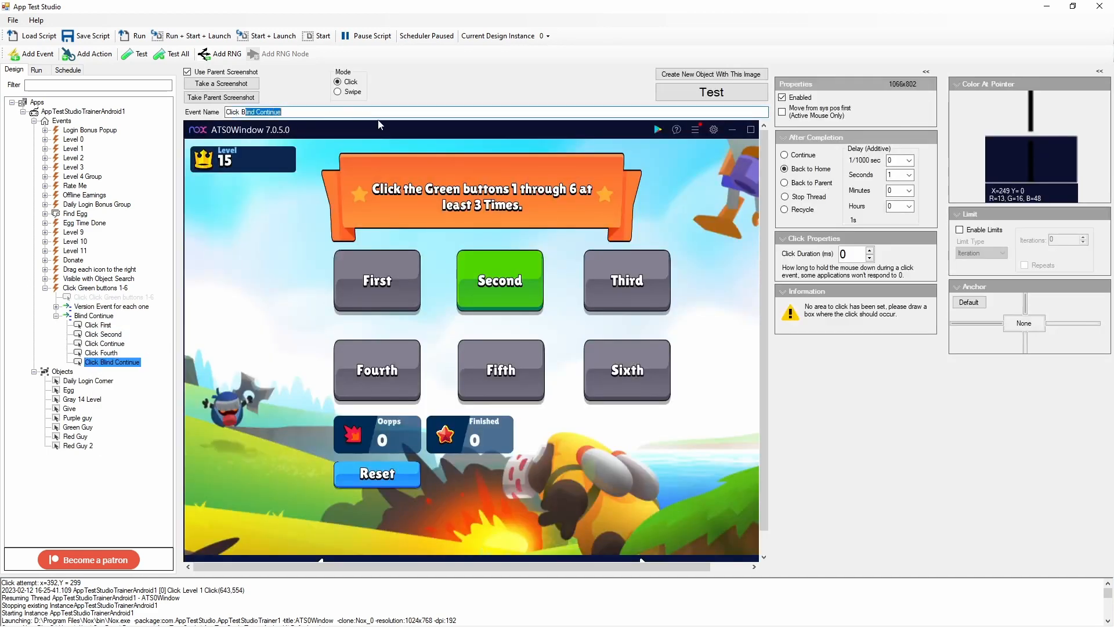
text(ifth)
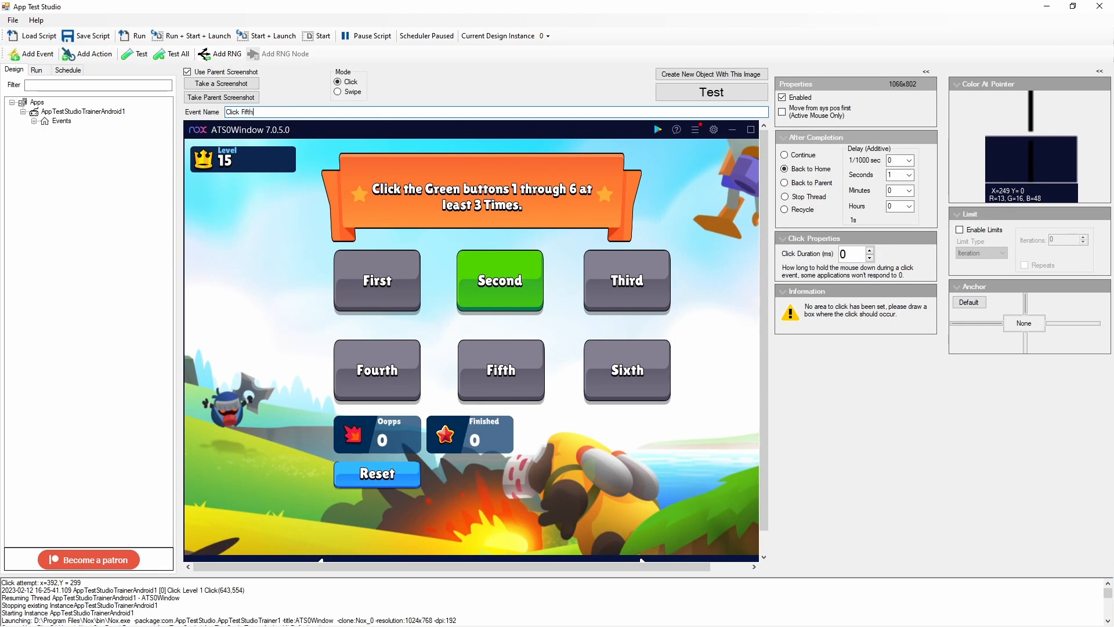
drag(475, 354, 530, 393)
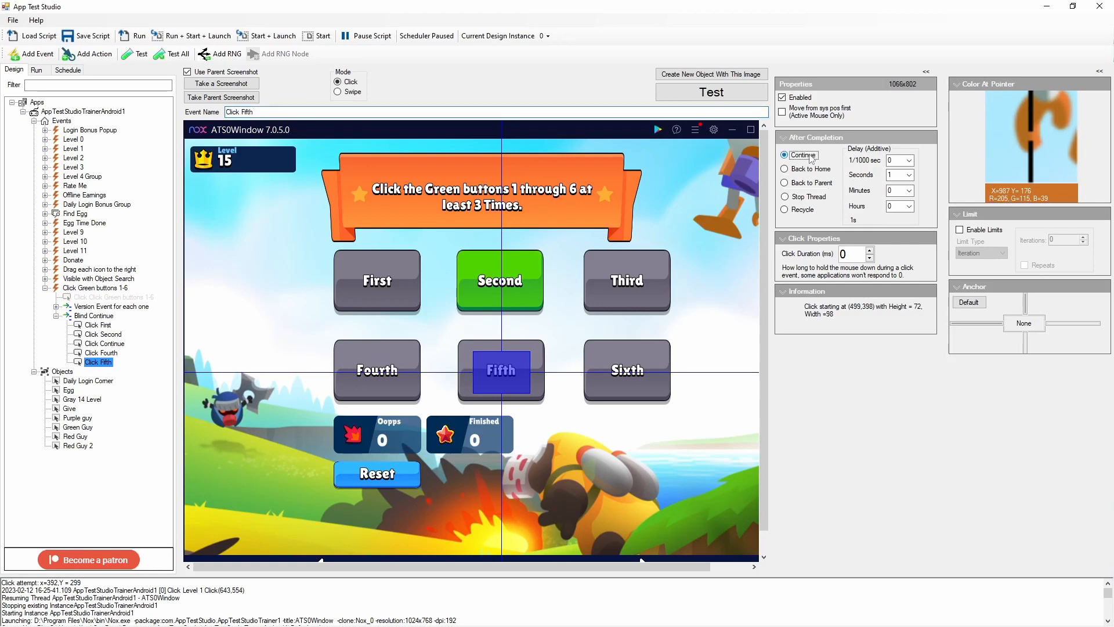
Add a Click Sixth action under Blind Continue covering about 135 by 87 on the Sixth button
right_click(88, 316)
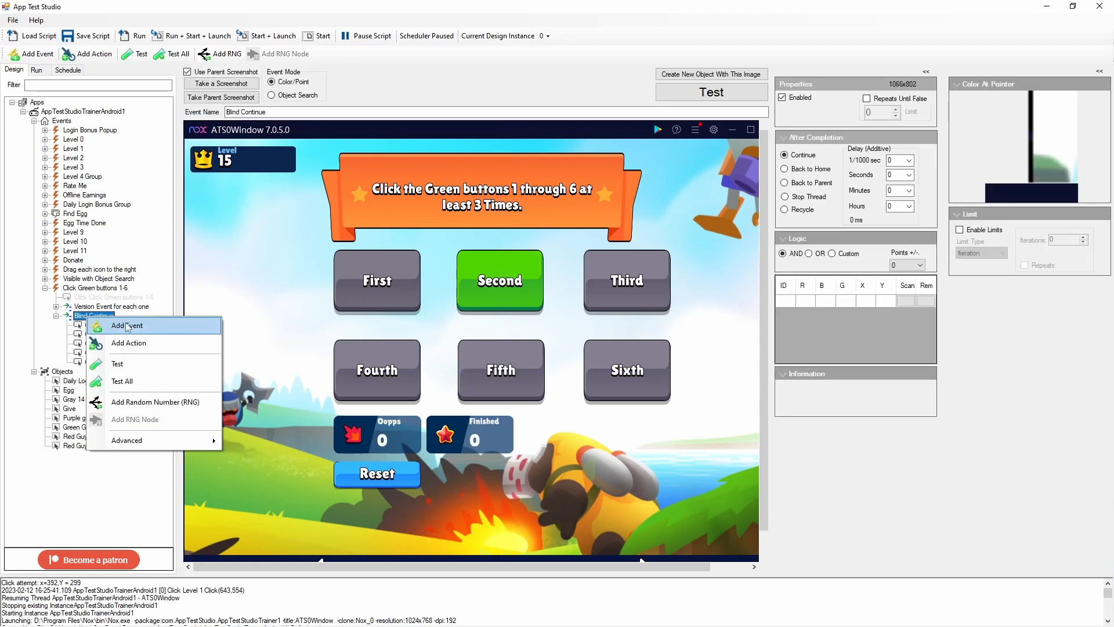
click(128, 343)
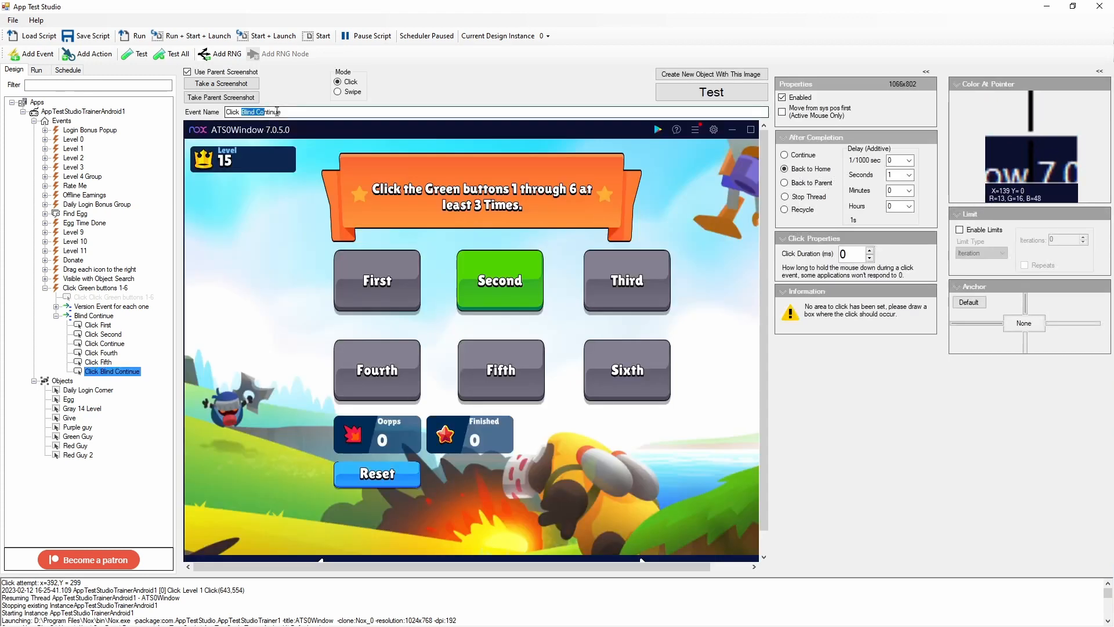
drag(241, 112, 350, 116)
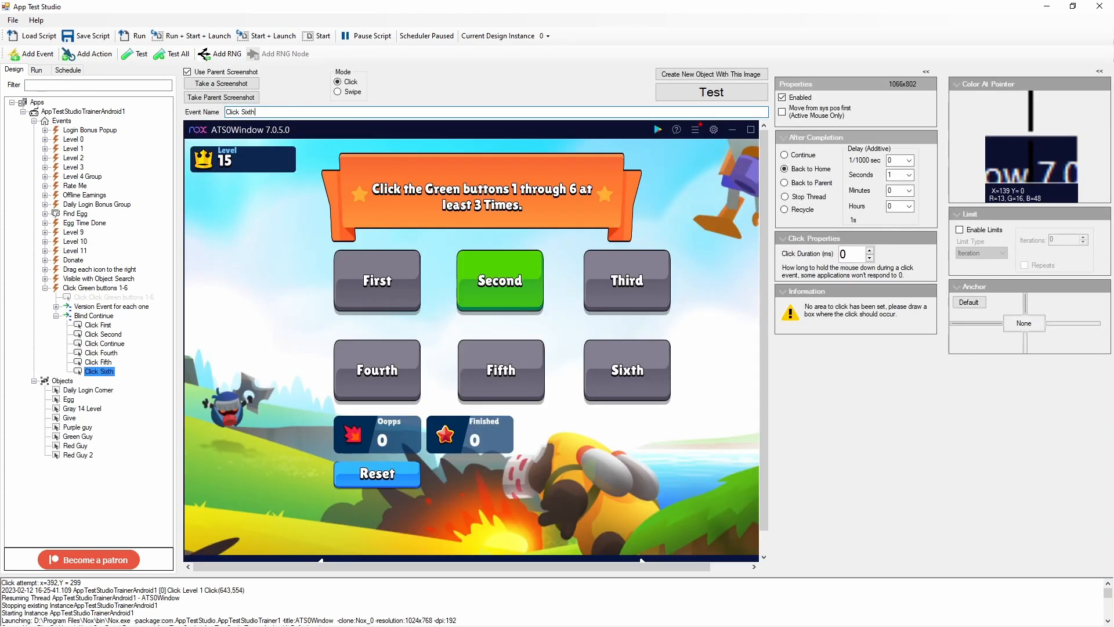
drag(588, 344, 667, 394)
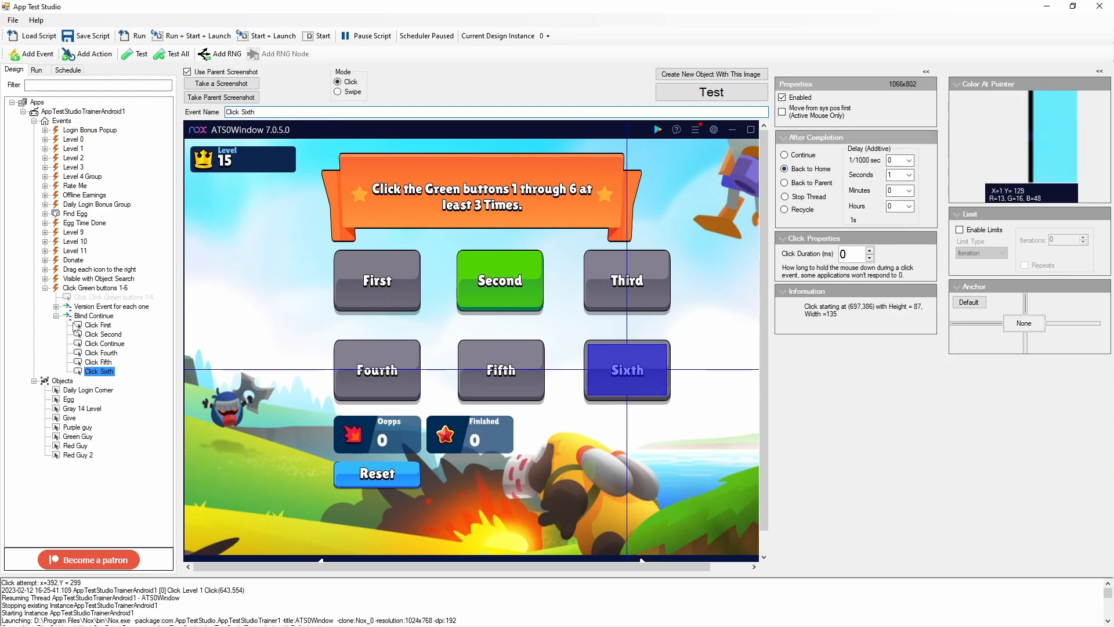
Review the First and Second events and their click actions under Version Event for each one
click(93, 310)
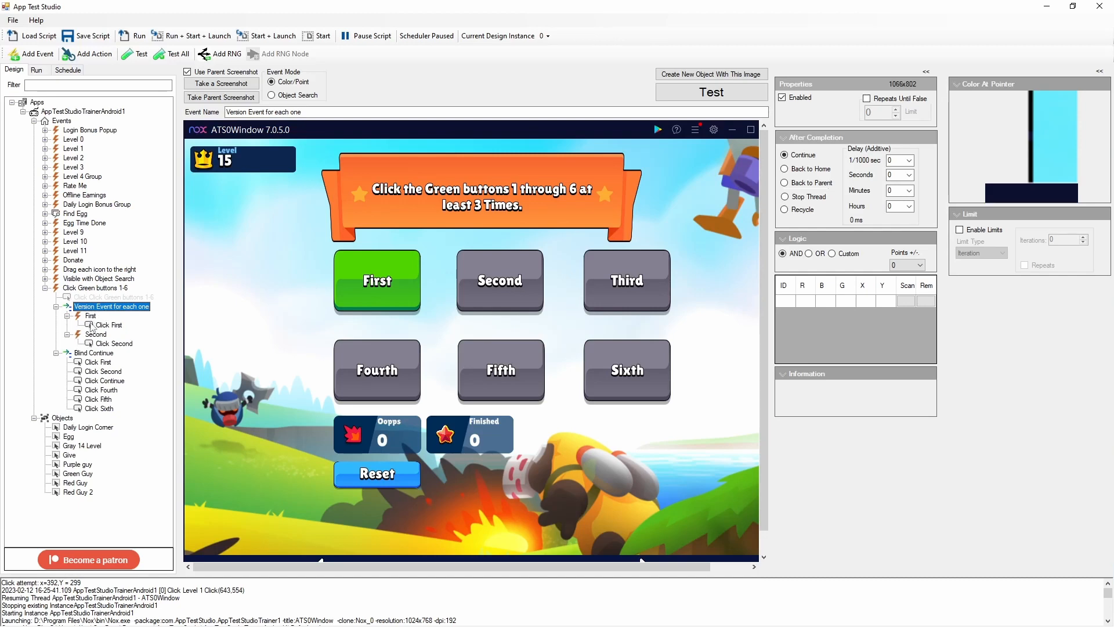
click(91, 317)
click(102, 326)
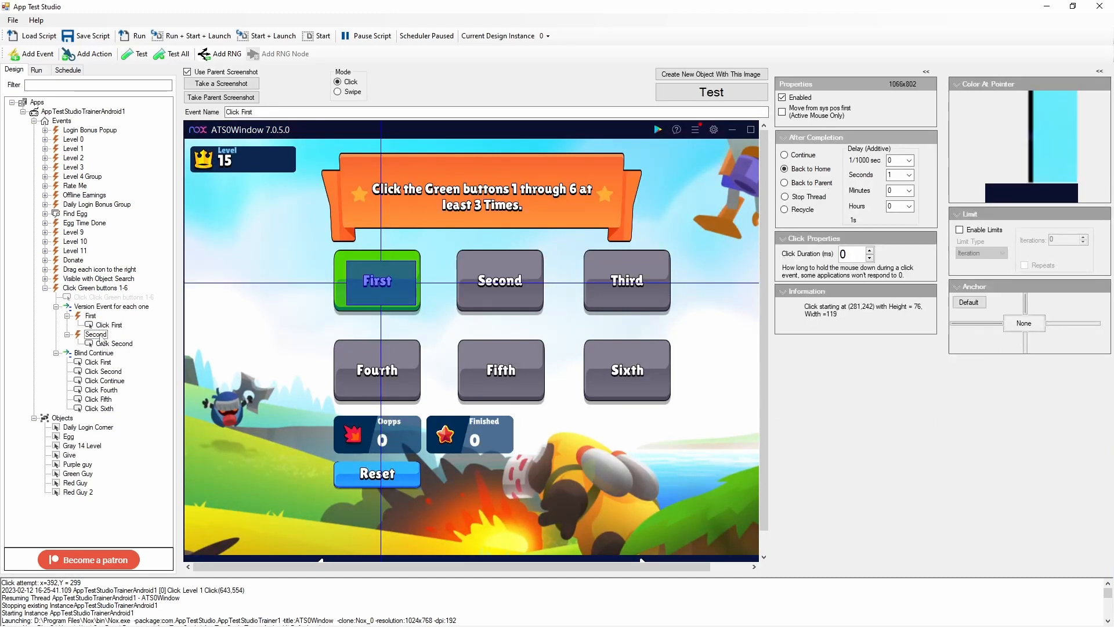
click(95, 335)
click(108, 354)
click(99, 343)
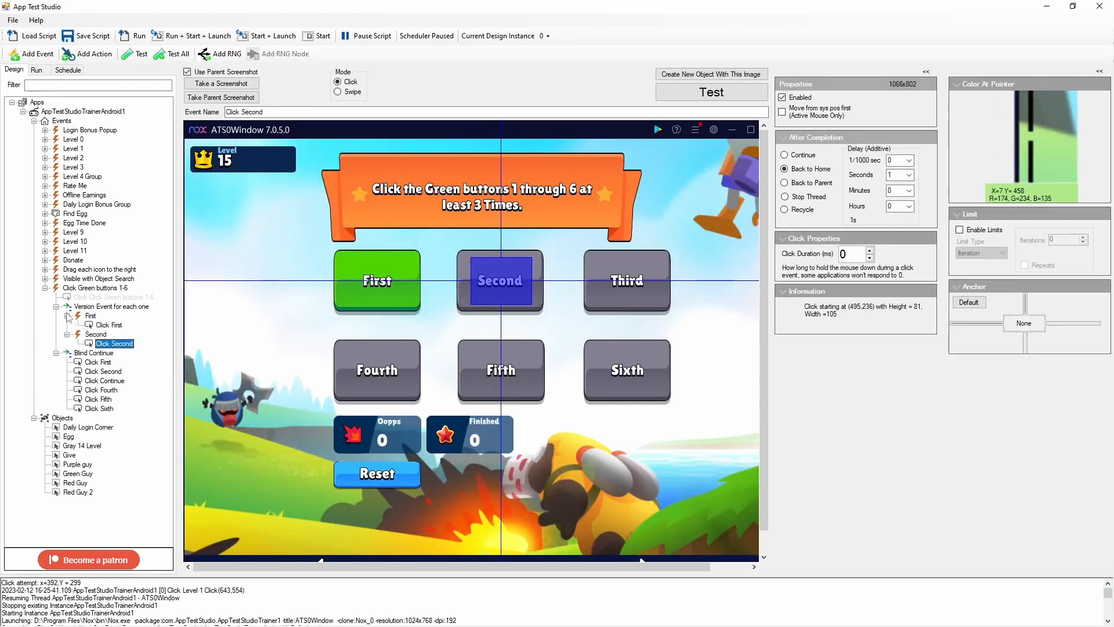
Disable the Version Event for each one event and run the script with the Blind Continue sequence
click(84, 307)
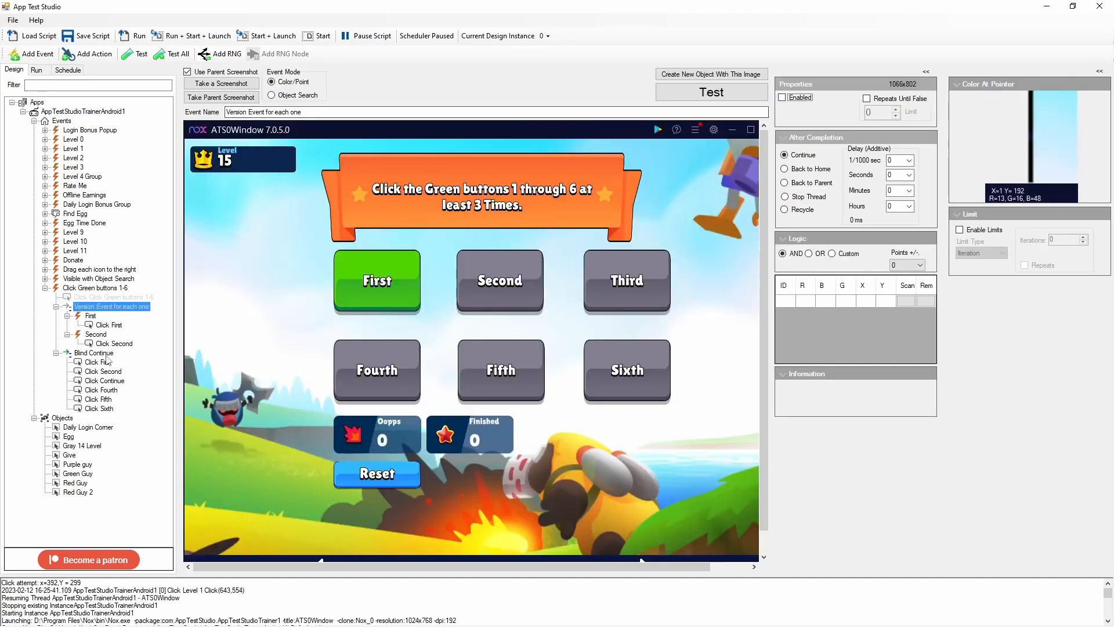
click(94, 353)
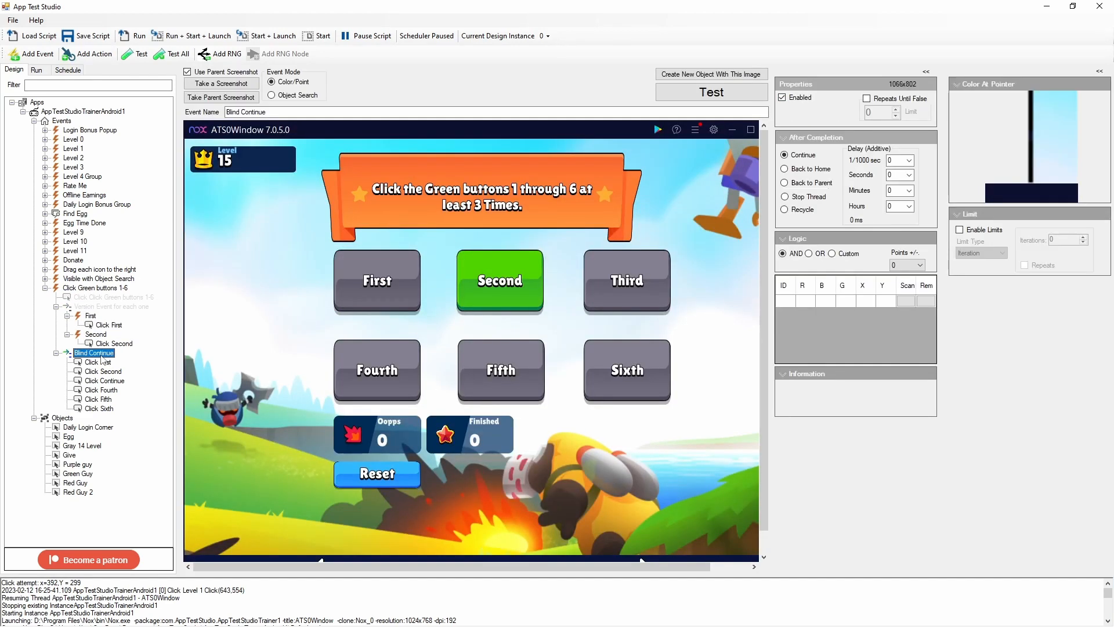
click(133, 36)
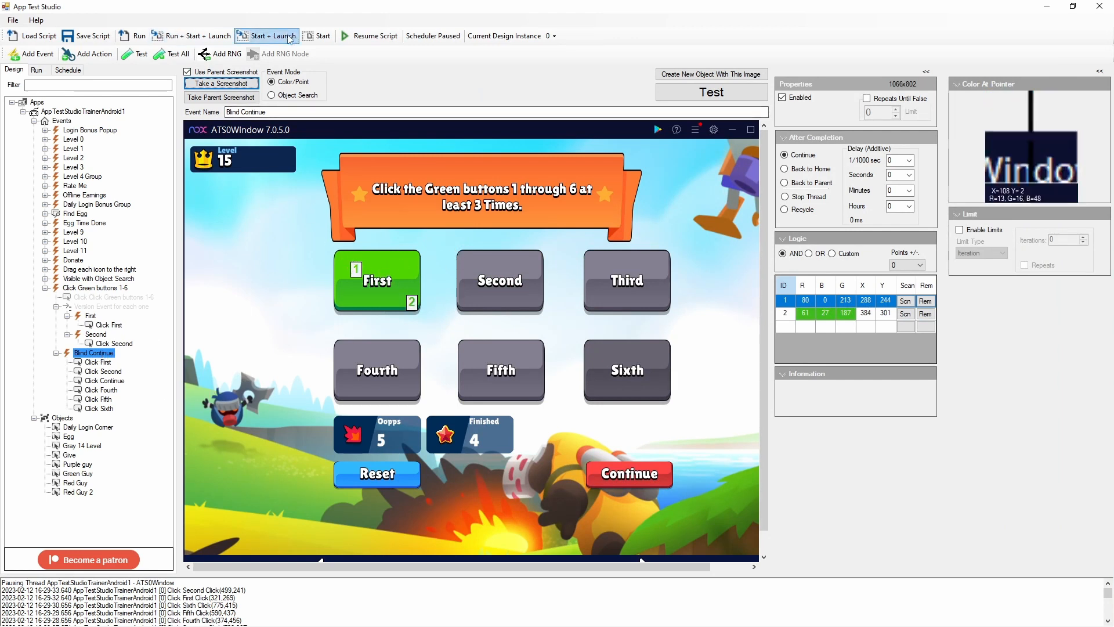
Switch to the Nox emulator window and play the green First button in the trainer
click(289, 37)
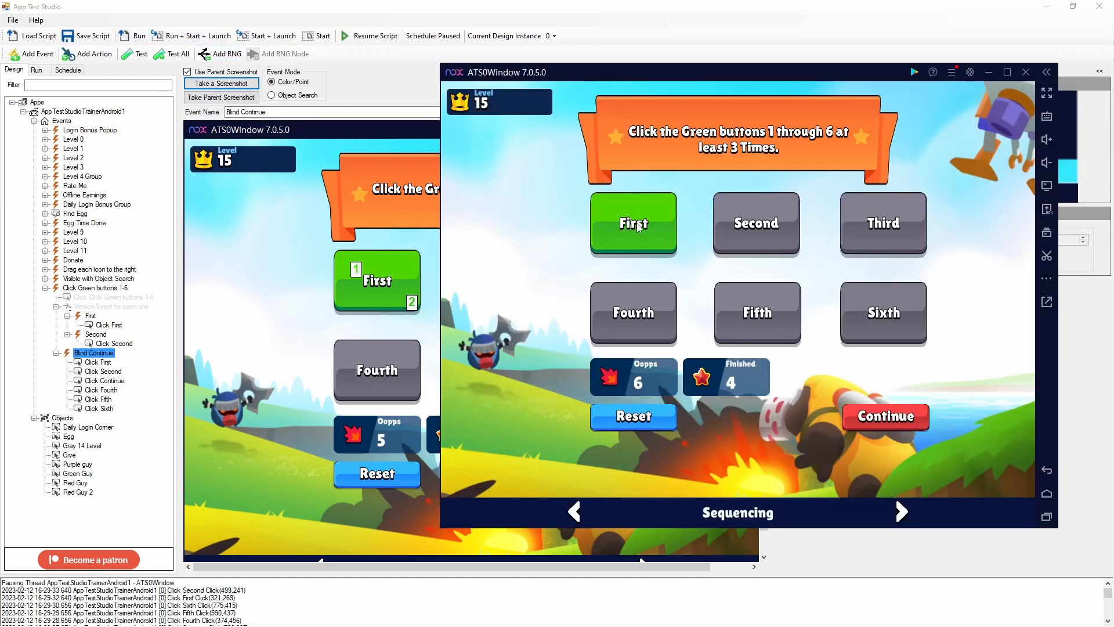
click(640, 228)
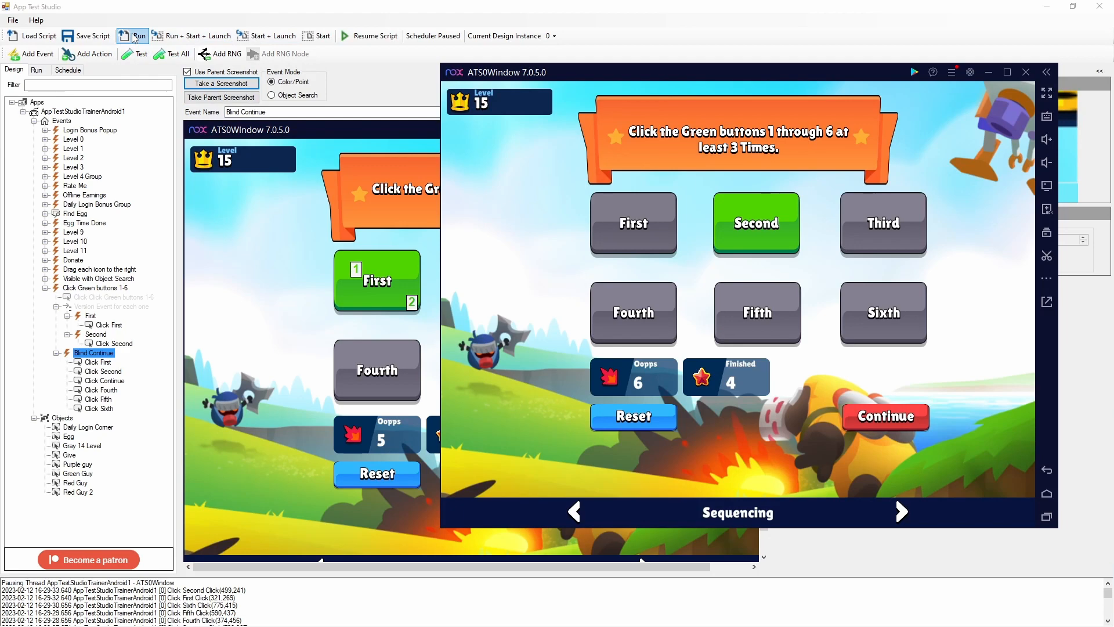
Check the First event's colour point and the click areas of the Click First and Click Second actions
click(90, 316)
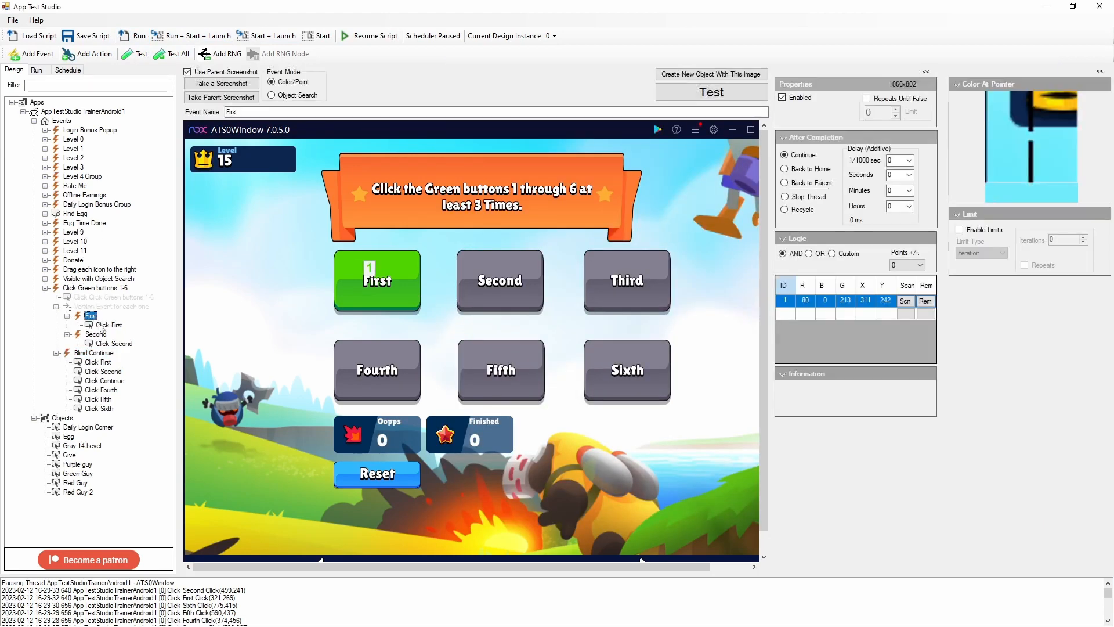
click(108, 325)
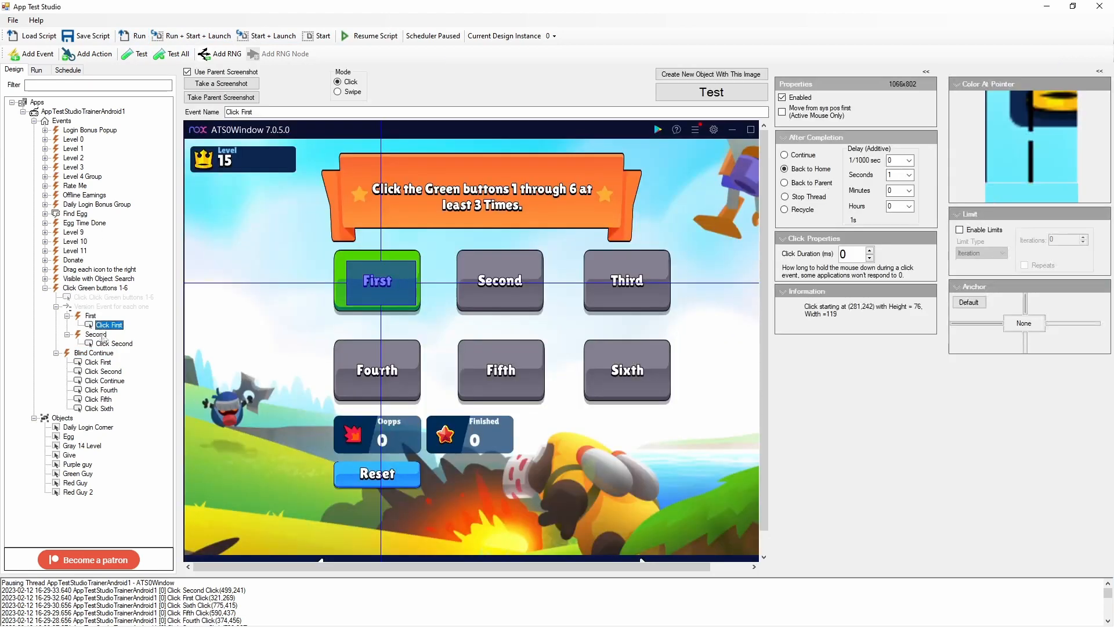
click(105, 343)
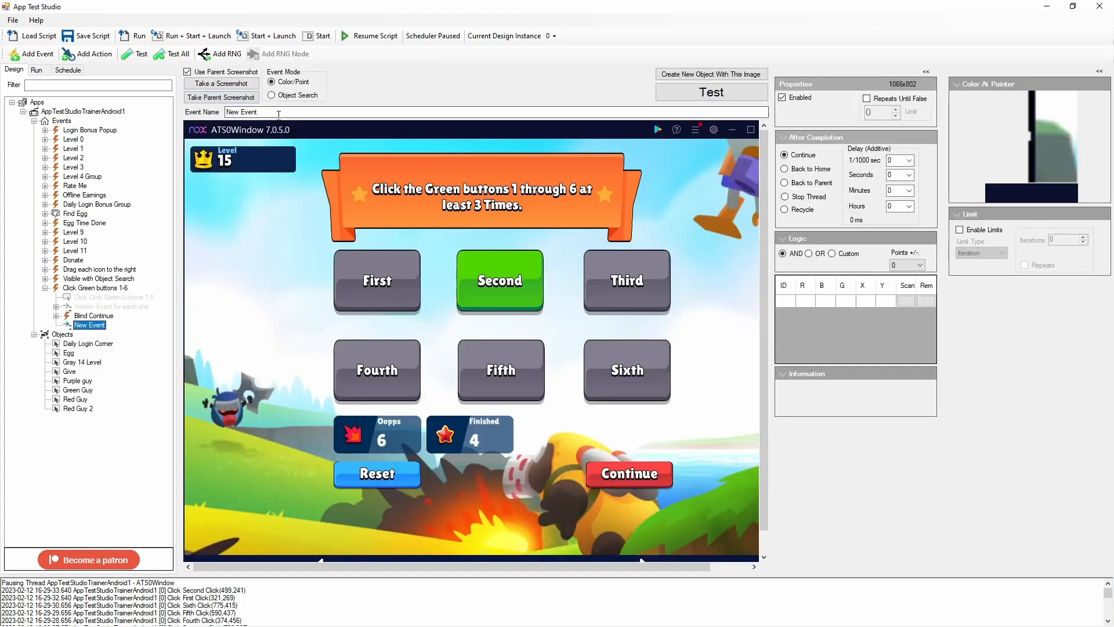
Create a Continue event with two colour points on the red Continue button and a Click Continue action covering about 130 by 31 on it
click(602, 475)
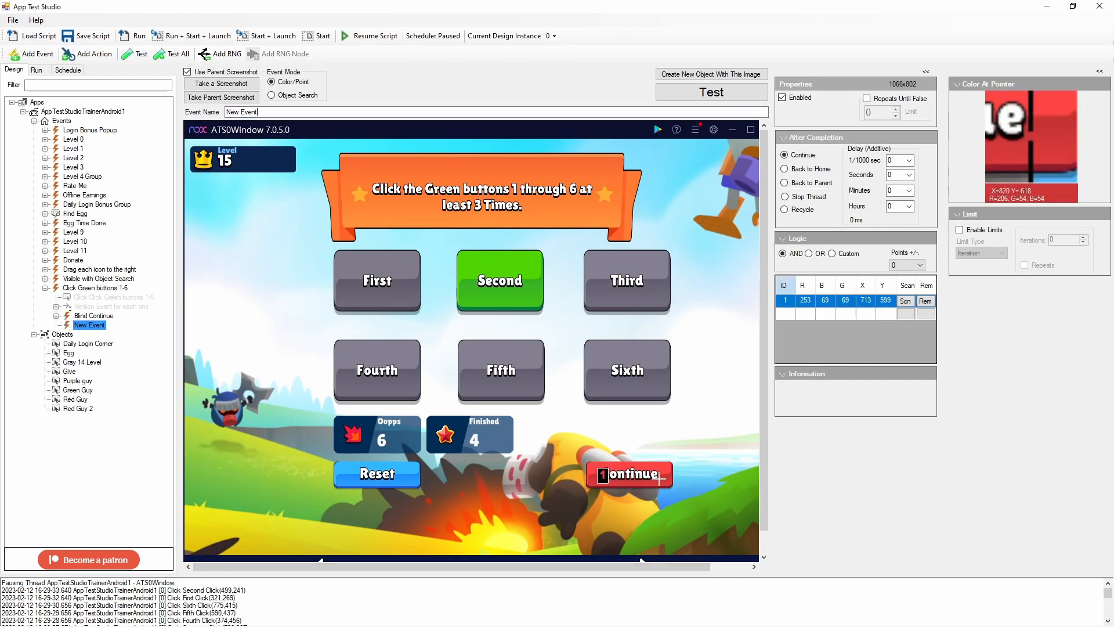
click(666, 487)
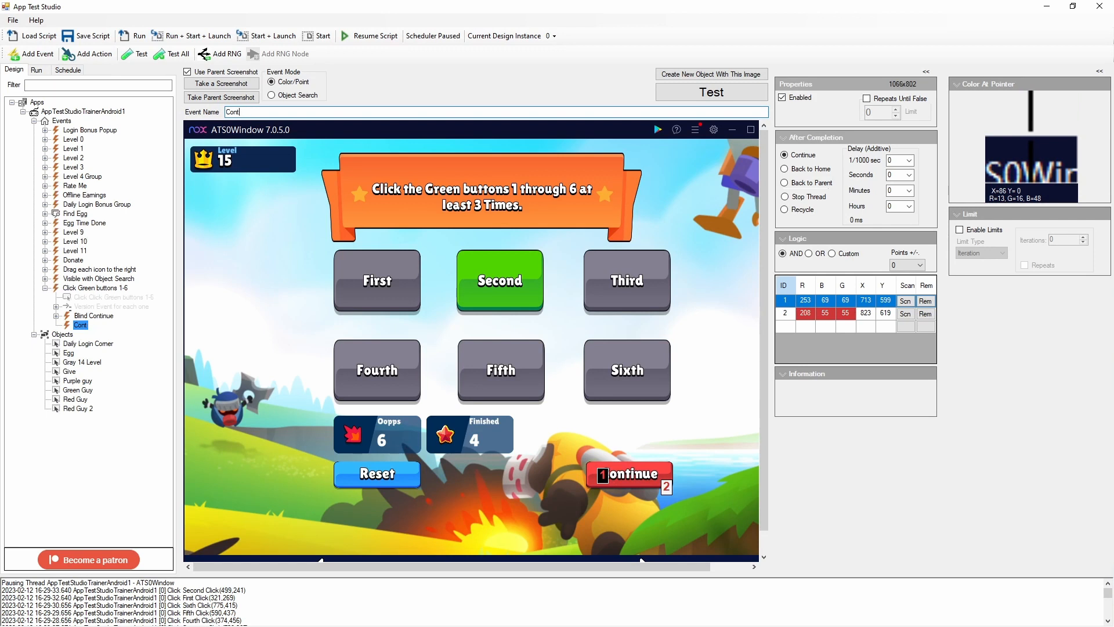
right_click(83, 326)
click(104, 348)
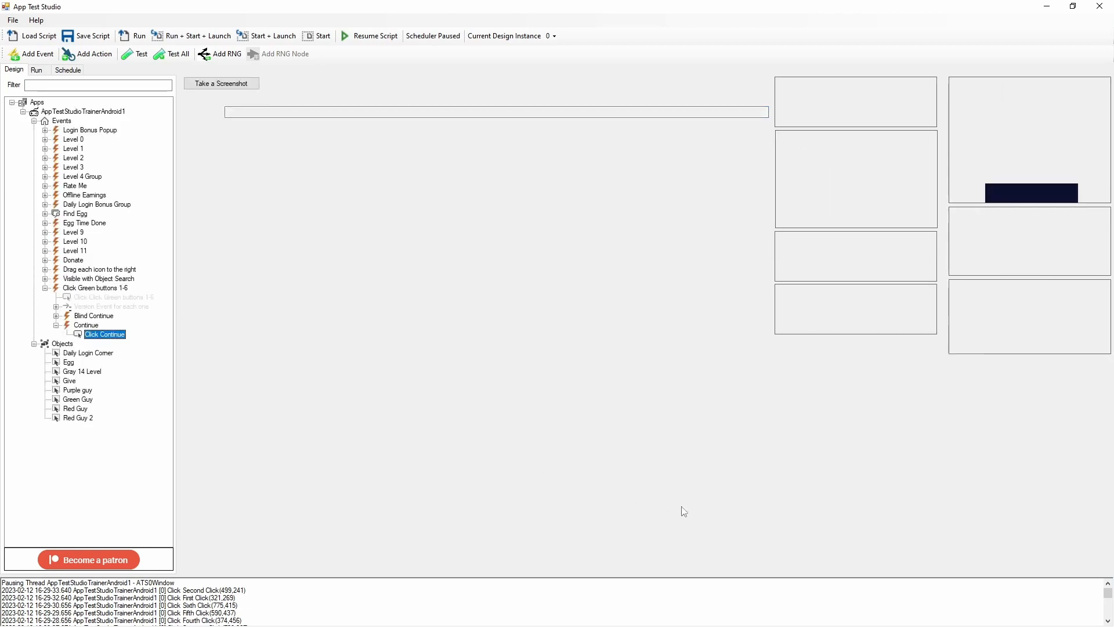
drag(589, 463, 667, 481)
Switch to the Nox emulator, close App Test Studio Trainer 1 from the recent apps and relaunch it
key(alt+Tab)
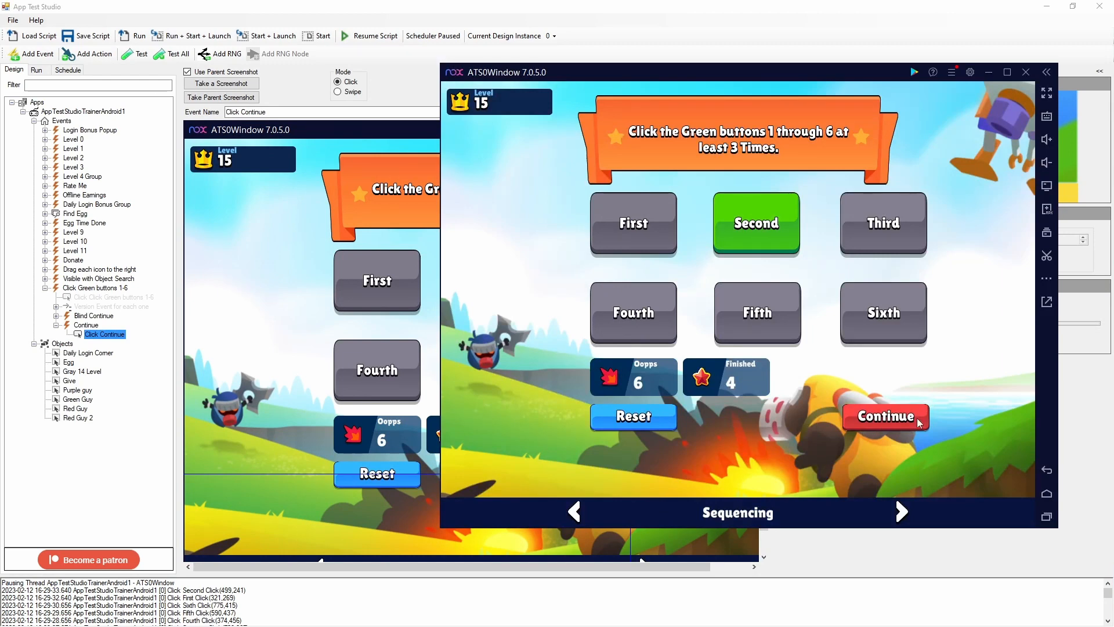
click(1048, 521)
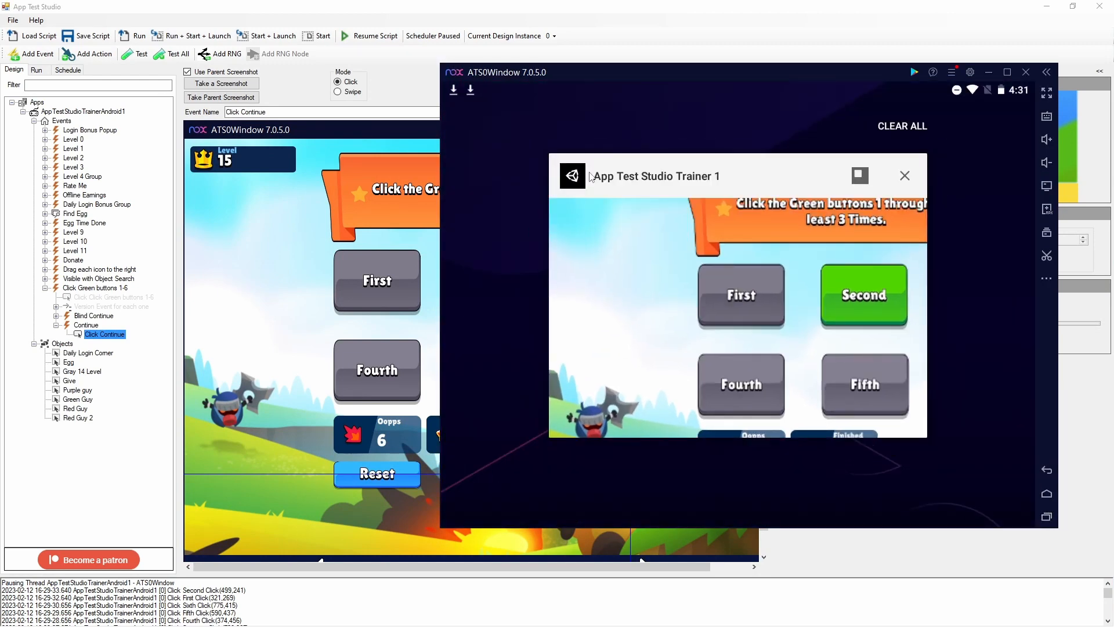
drag(589, 173, 812, 186)
click(512, 300)
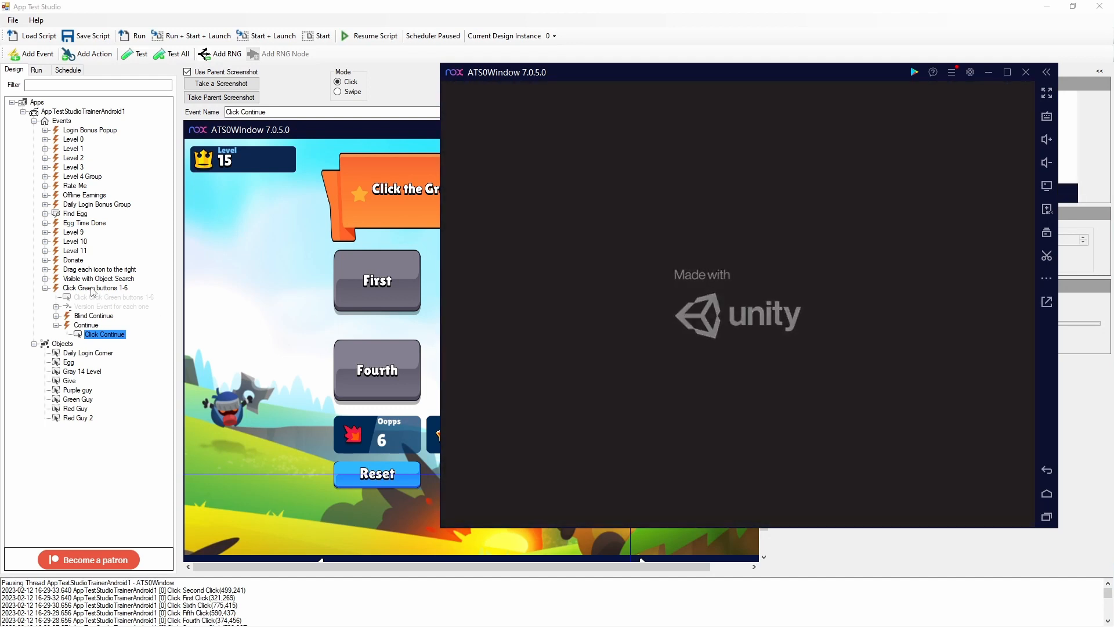
Review the Continue event and the settings of its Click Continue action
click(90, 326)
click(103, 334)
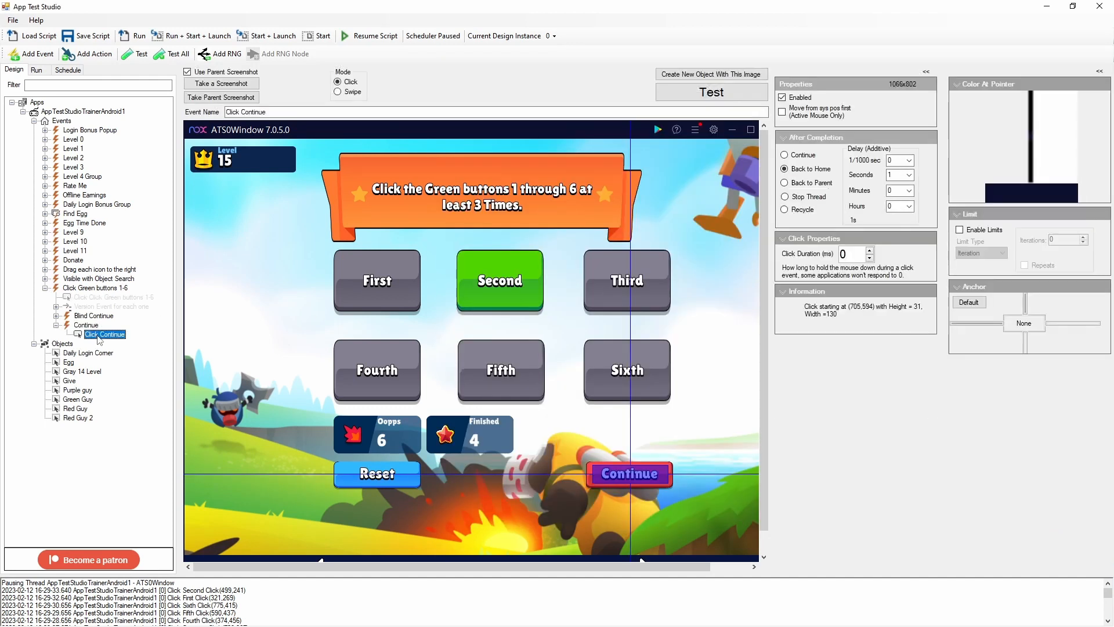